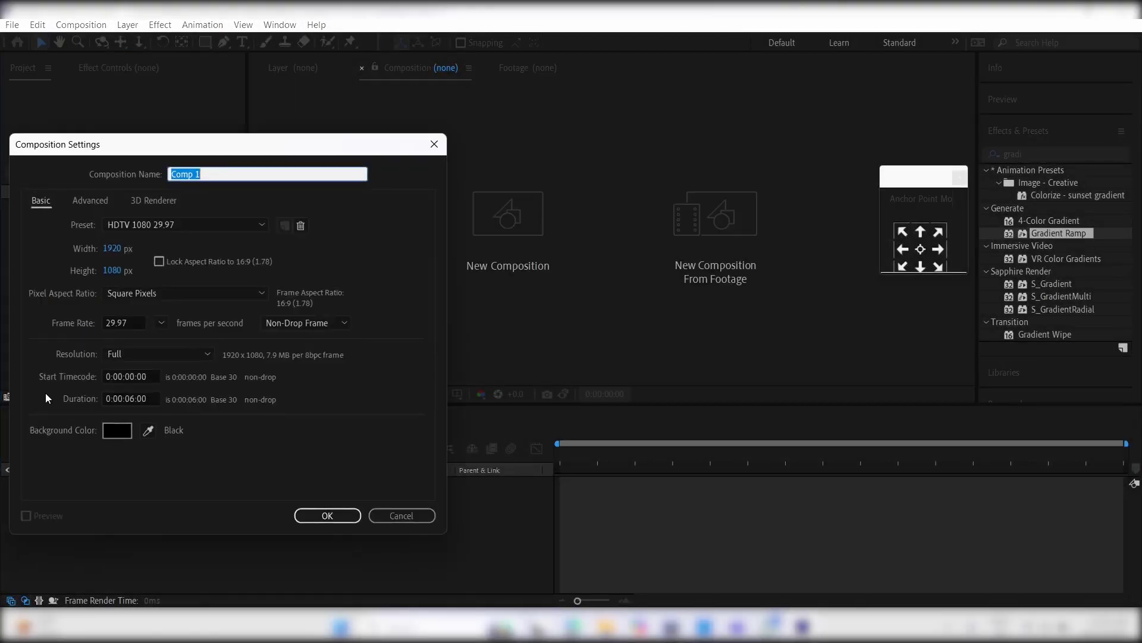
{"action": "type", "text": "text holder"}
Create the text holder composition and type MOTION at the canvas centre.
{"action": "left_click", "coordinate": [326, 516]}
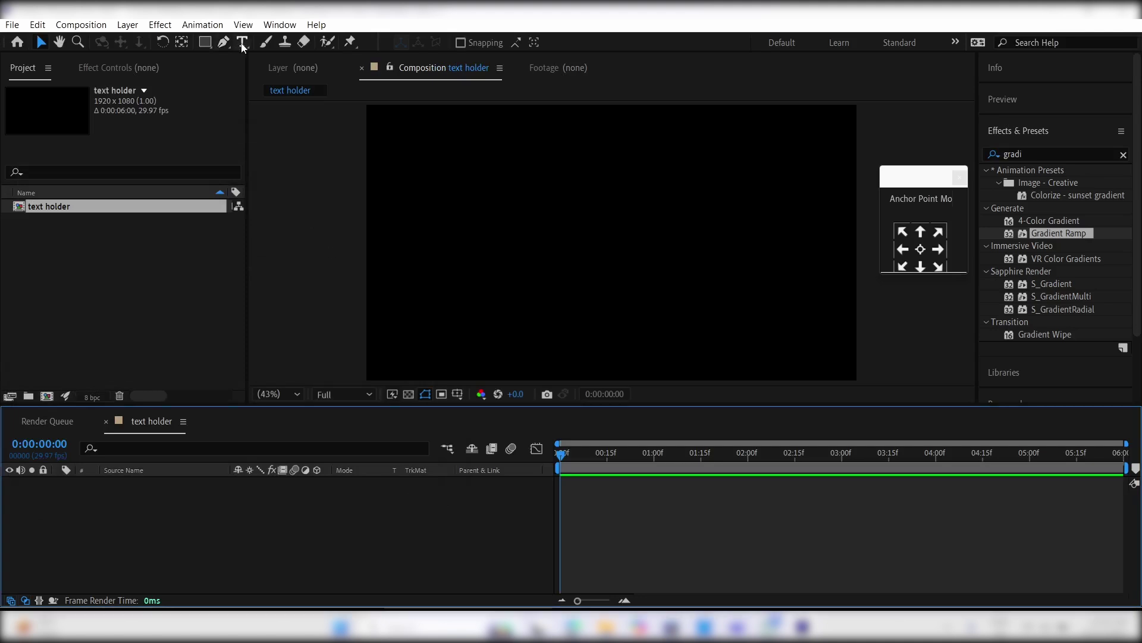
{"action": "left_click", "coordinate": [242, 42]}
{"action": "left_click", "coordinate": [534, 264]}
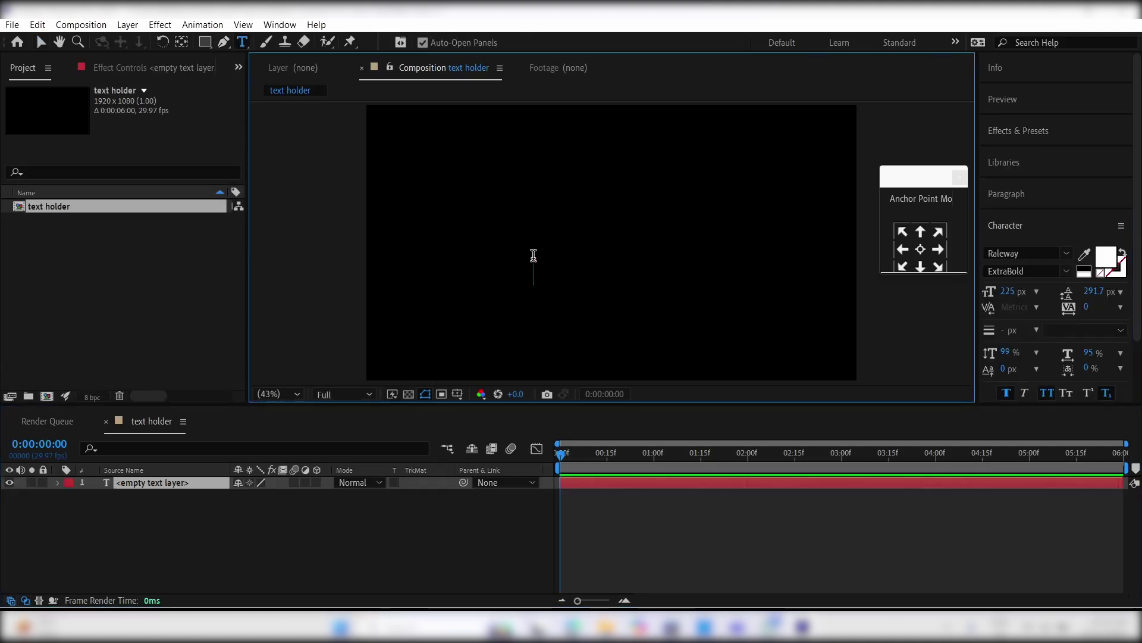
{"action": "type", "text": "motio"}
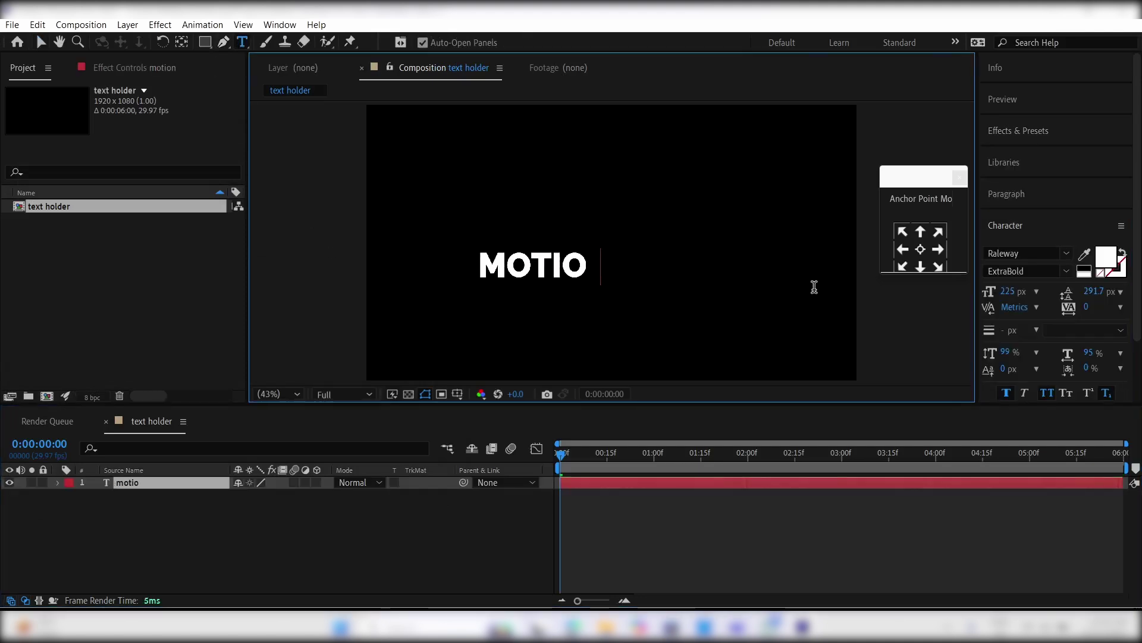
{"action": "type", "text": "n"}
{"action": "left_click", "coordinate": [636, 486]}
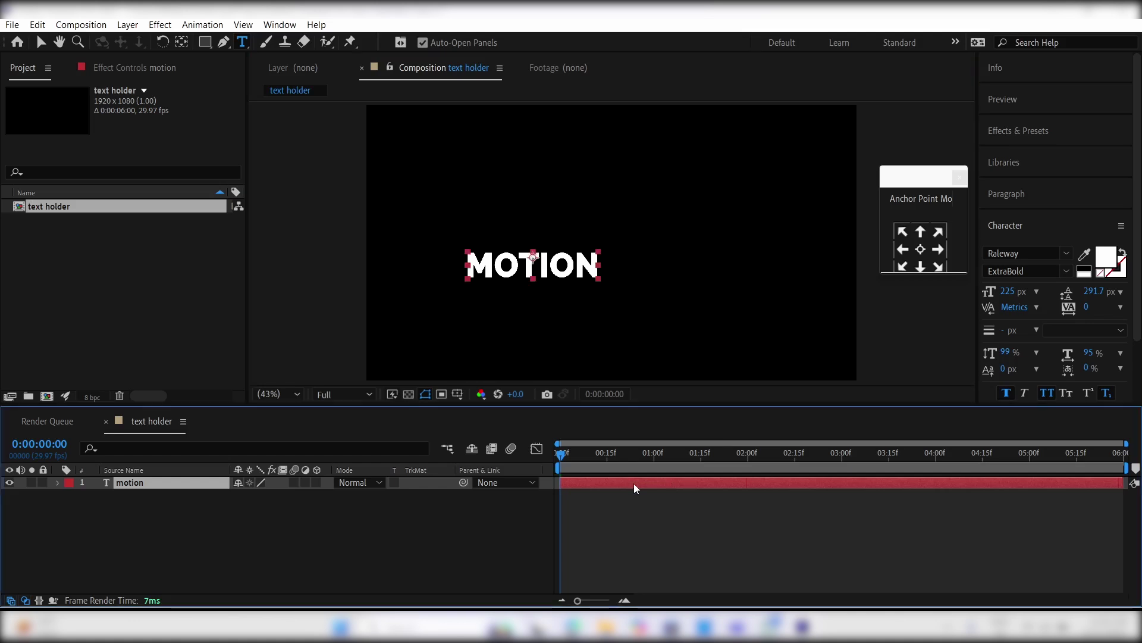
Enlarge the MOTION font and centre it horizontally and vertically in the frame.
{"action": "left_click_drag", "start_coordinate": [1010, 292], "coordinate": [1025, 292]}
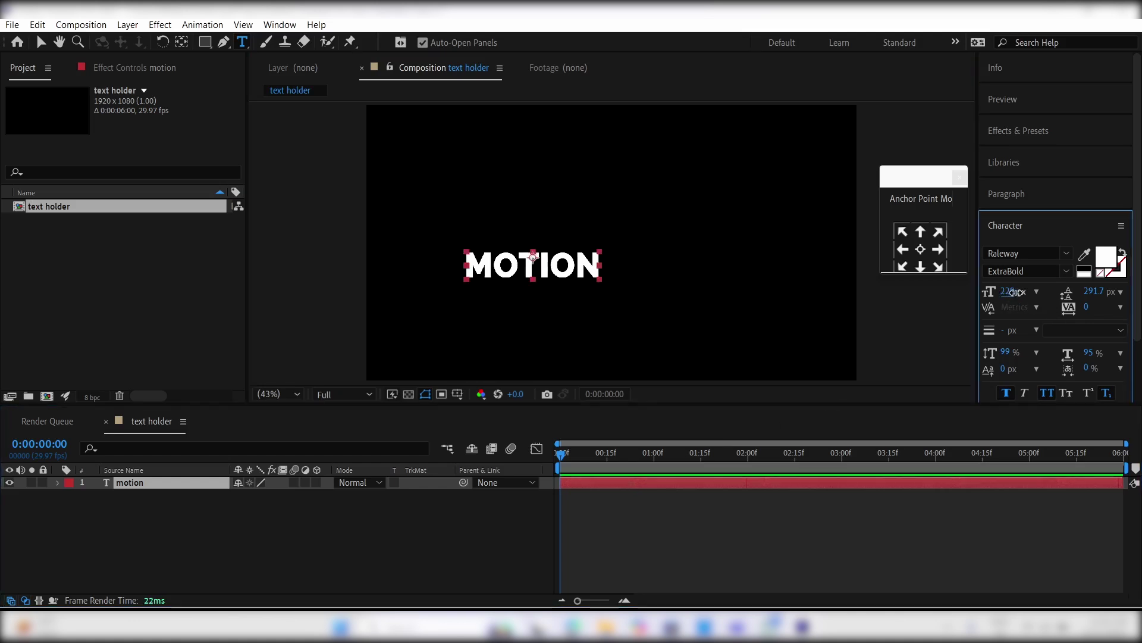
{"action": "left_click", "coordinate": [994, 383]}
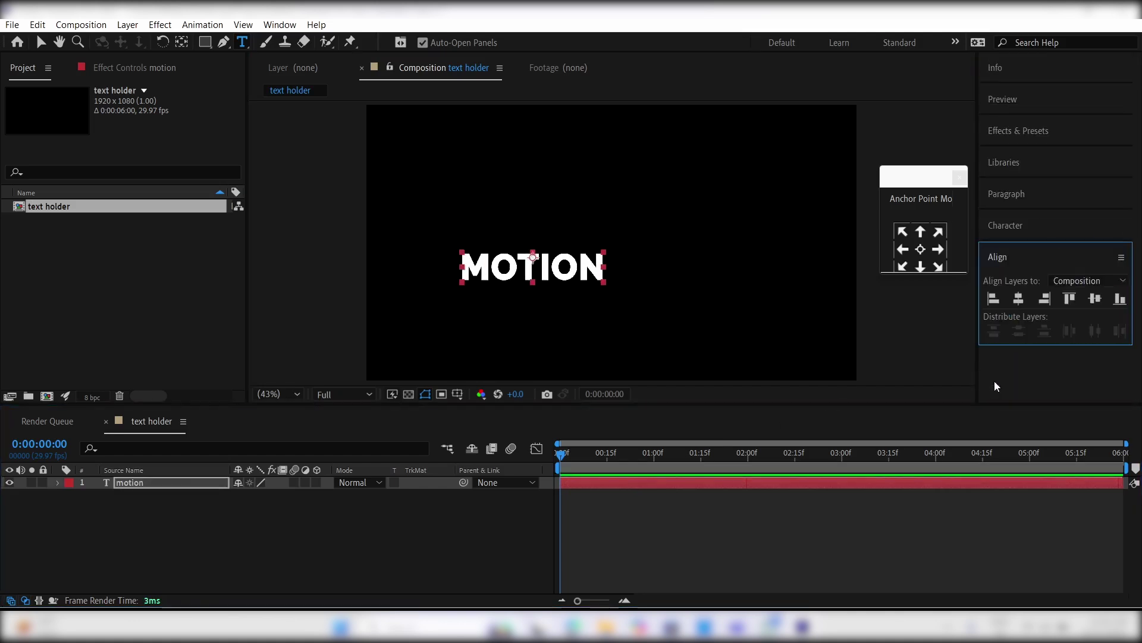
{"action": "left_click", "coordinate": [1020, 300]}
{"action": "left_click", "coordinate": [1095, 299]}
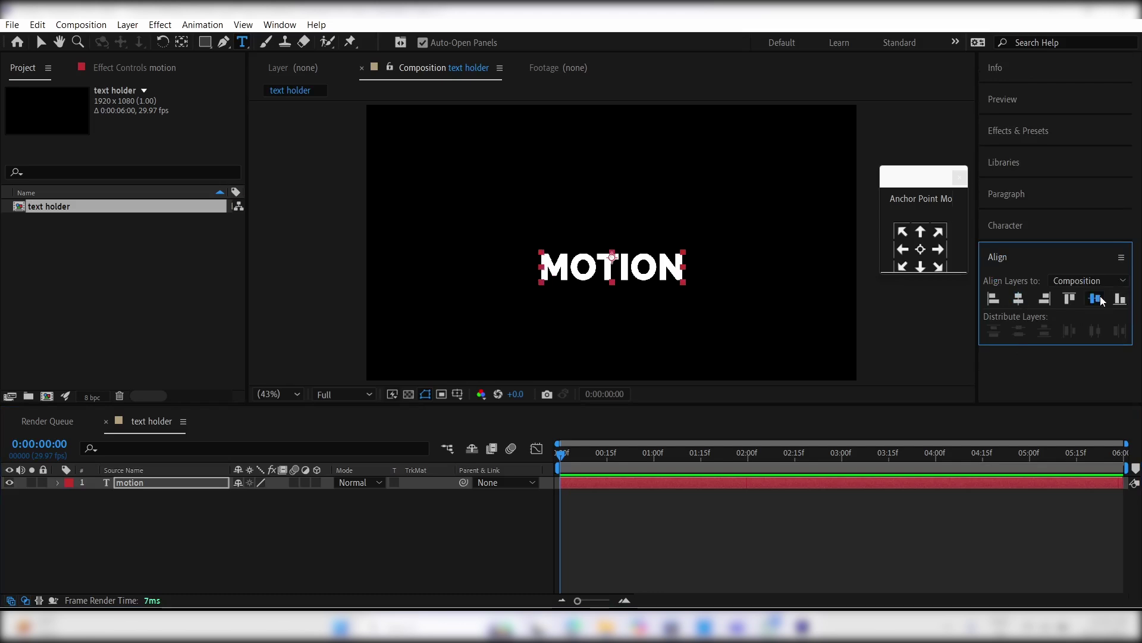
Apply Gradient Ramp to the MOTION layer, found by searching 'grad'.
{"action": "left_click", "coordinate": [1071, 256]}
{"action": "left_click", "coordinate": [1062, 132]}
{"action": "left_click", "coordinate": [1028, 153]}
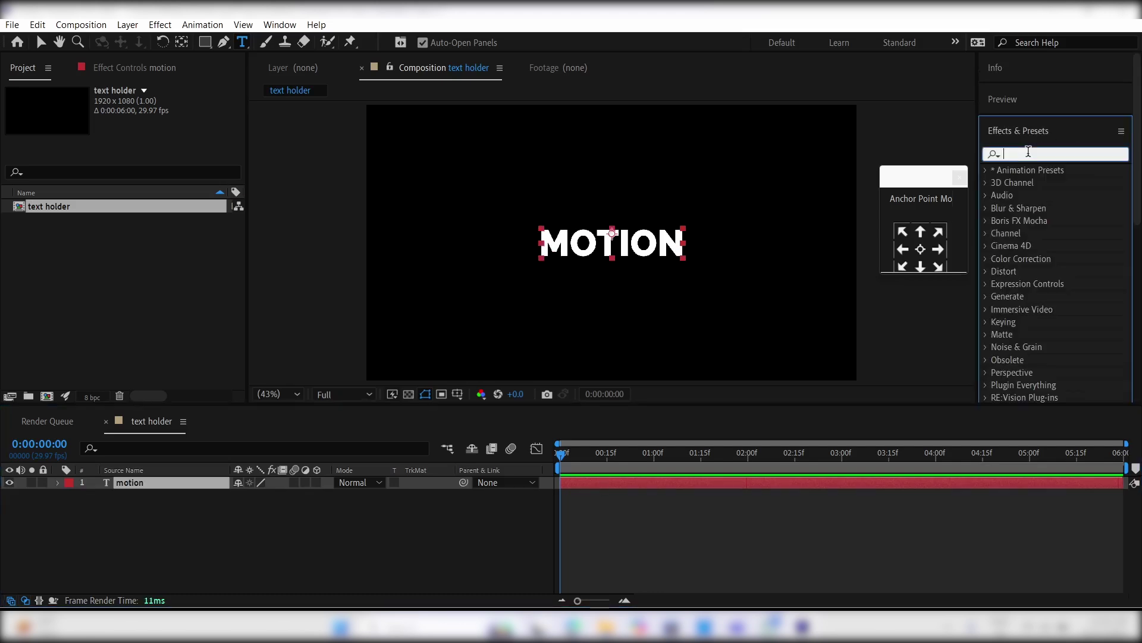
{"action": "type", "text": "grad"}
{"action": "left_click", "coordinate": [1057, 271]}
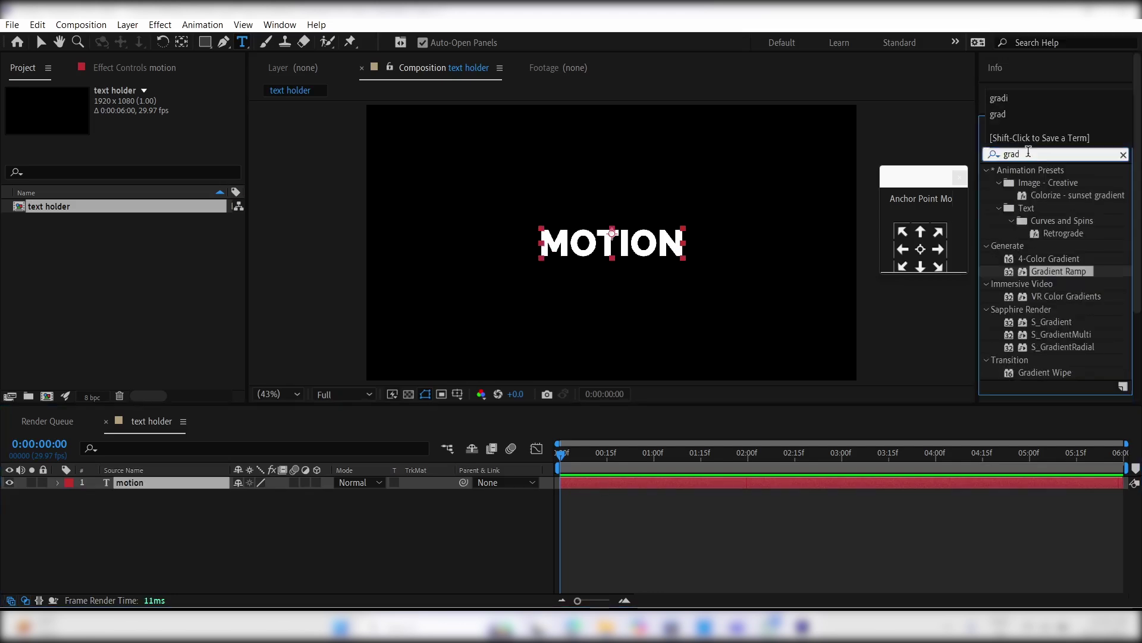
{"action": "double_click", "coordinate": [1057, 272]}
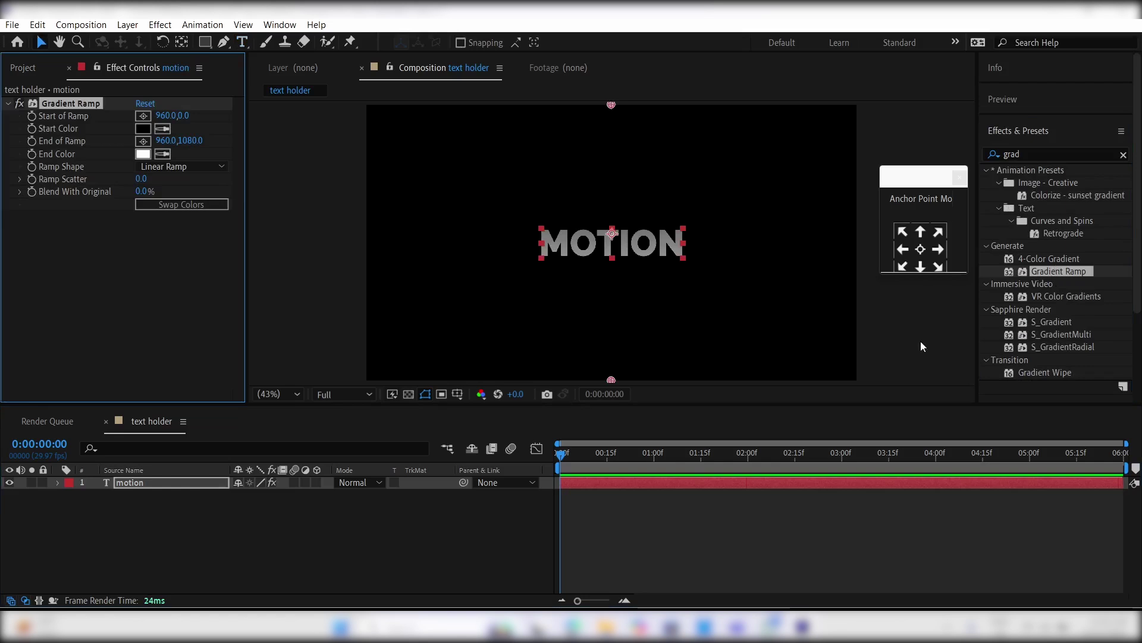
Set the ramp's Start Color to bright cyan and End Color to dark blue.
{"action": "left_click", "coordinate": [593, 488]}
{"action": "left_click", "coordinate": [142, 129]}
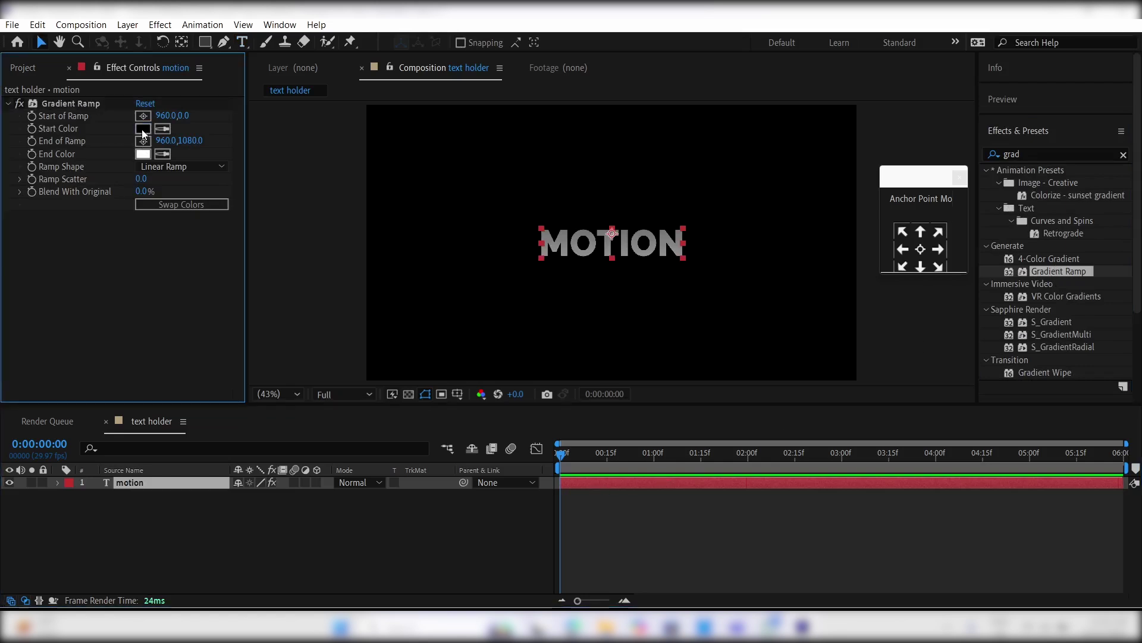
{"action": "left_click", "coordinate": [316, 368]}
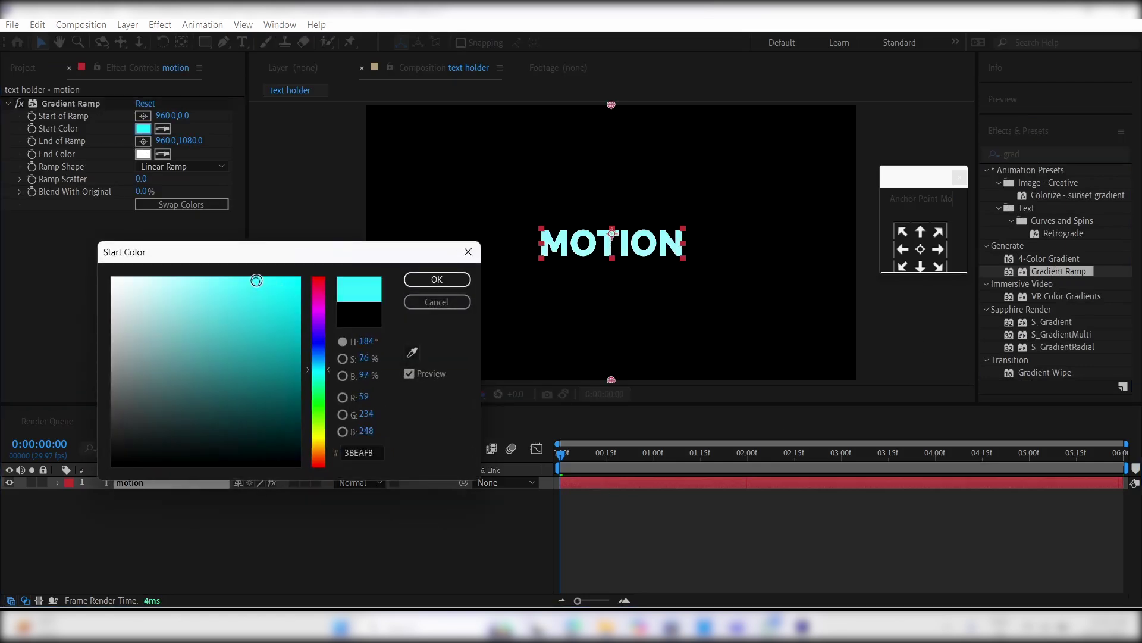
{"action": "left_click_drag", "start_coordinate": [255, 281], "coordinate": [259, 280]}
{"action": "left_click", "coordinate": [436, 279]}
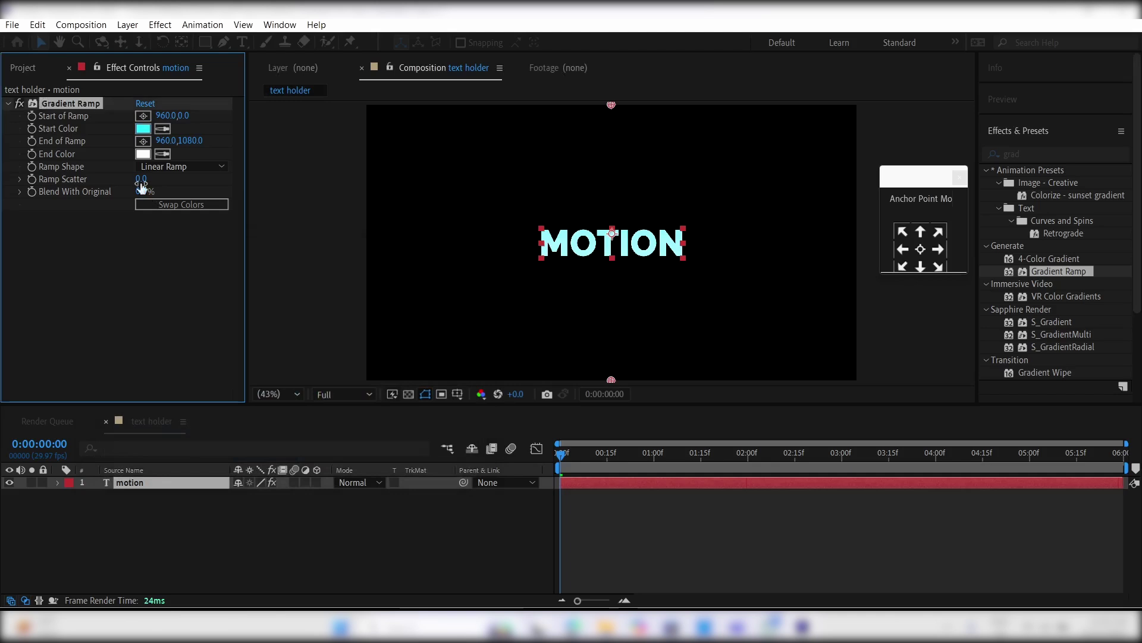
{"action": "left_click", "coordinate": [143, 153]}
{"action": "left_click", "coordinate": [318, 354]}
{"action": "left_click_drag", "start_coordinate": [288, 403], "coordinate": [289, 408]}
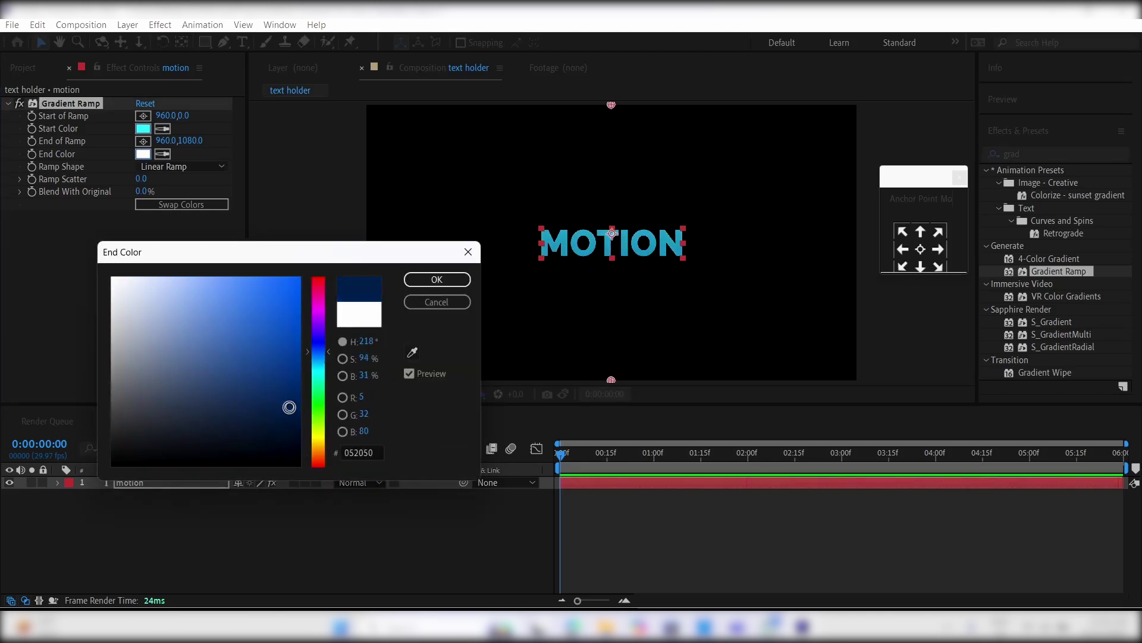
{"action": "left_click", "coordinate": [437, 280]}
Fit the ramp's start and end points just above and below the MOTION text.
{"action": "left_click_drag", "start_coordinate": [611, 382], "coordinate": [611, 289]}
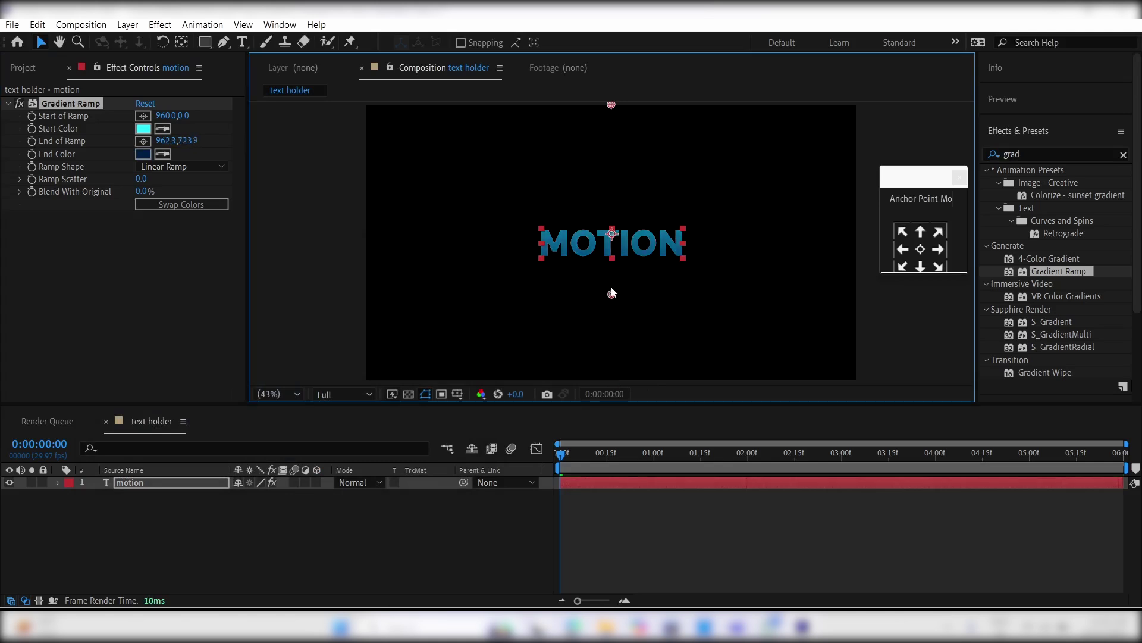
{"action": "left_click_drag", "start_coordinate": [611, 105], "coordinate": [610, 217]}
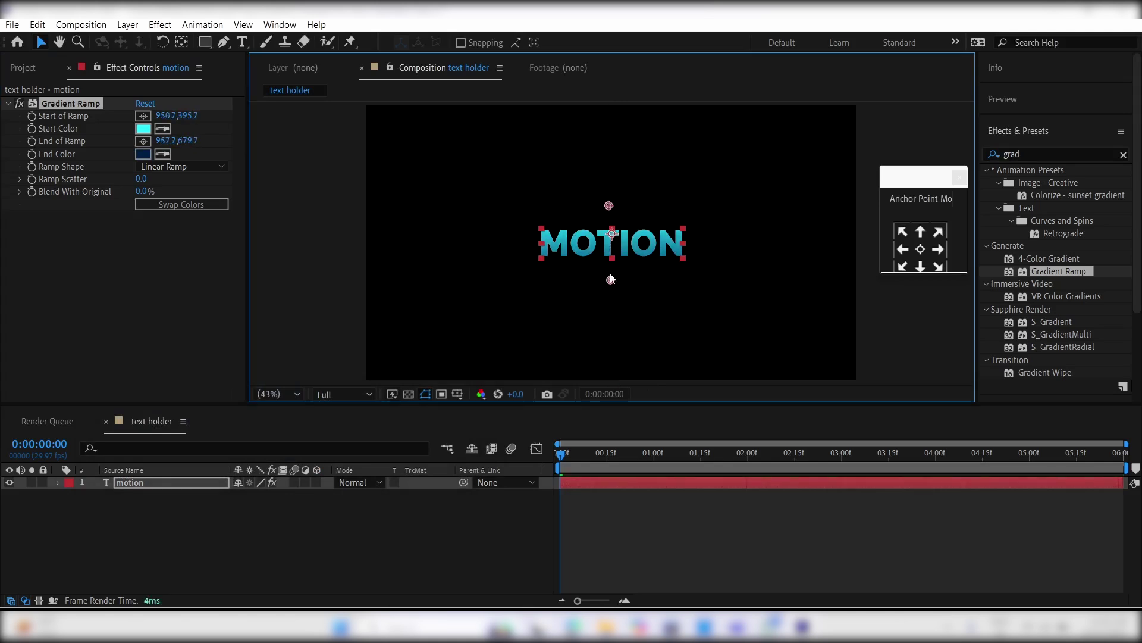
{"action": "left_click_drag", "start_coordinate": [612, 291], "coordinate": [609, 278]}
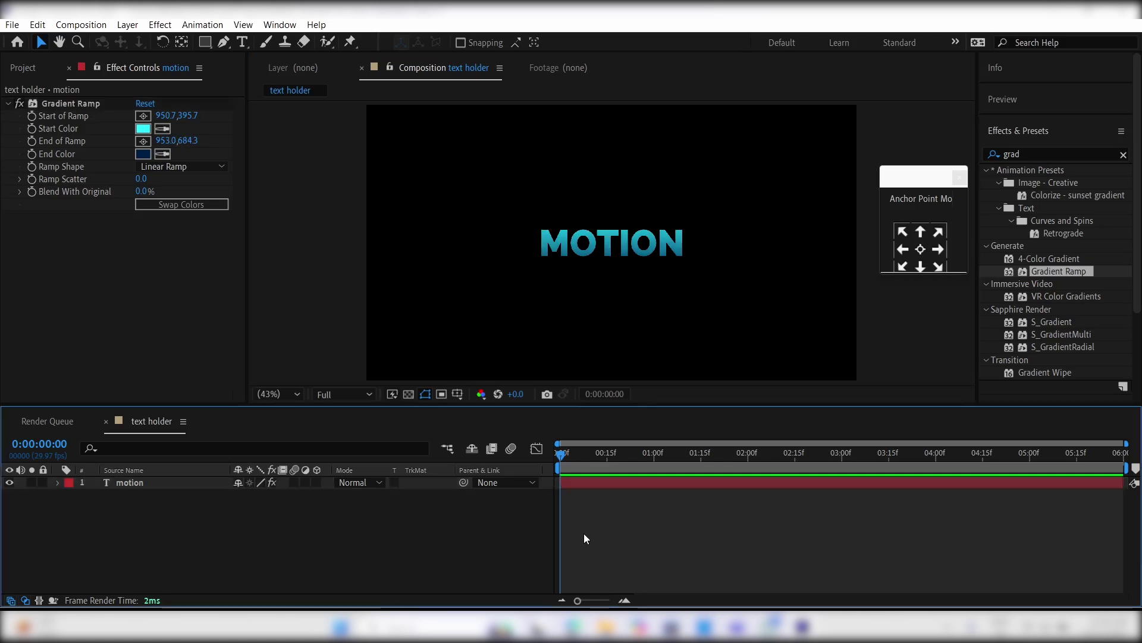
Add Inner Glow and Bevel and Emboss layer styles to MOTION.
{"action": "left_click", "coordinate": [625, 482]}
{"action": "right_click", "coordinate": [197, 482]}
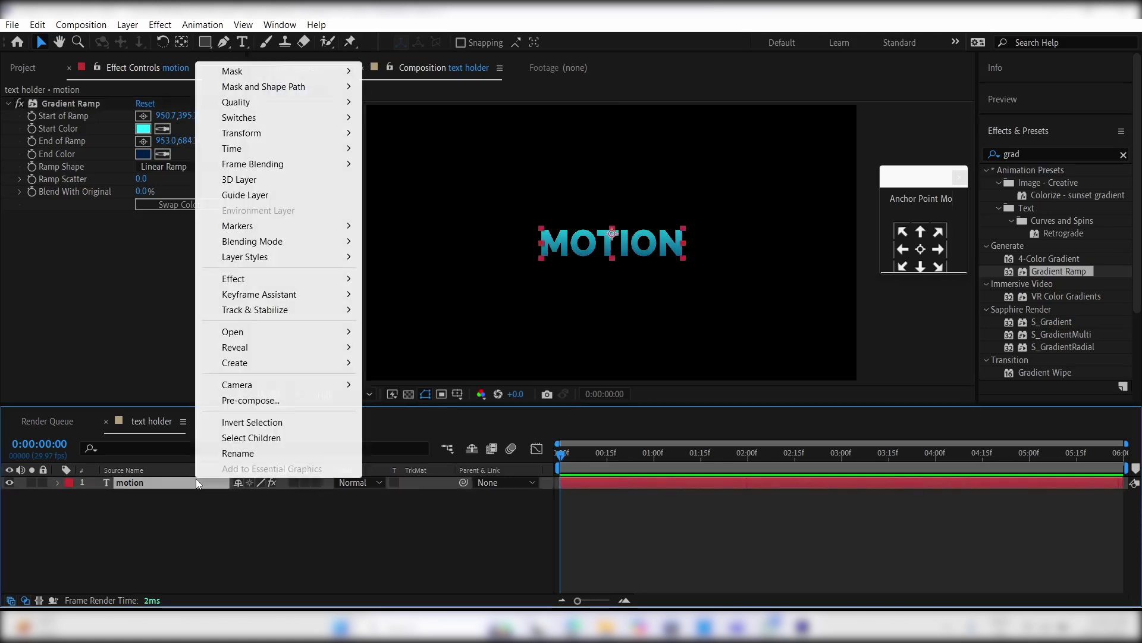
{"action": "mouse_move", "coordinate": [244, 258]}
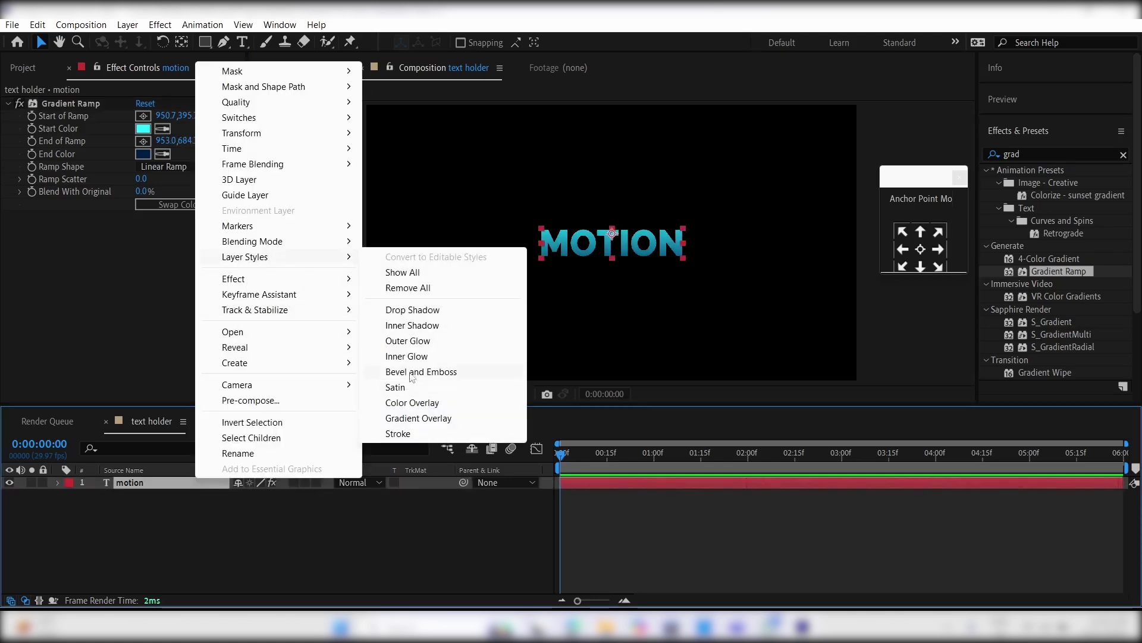
{"action": "left_click", "coordinate": [406, 356]}
{"action": "right_click", "coordinate": [160, 479]}
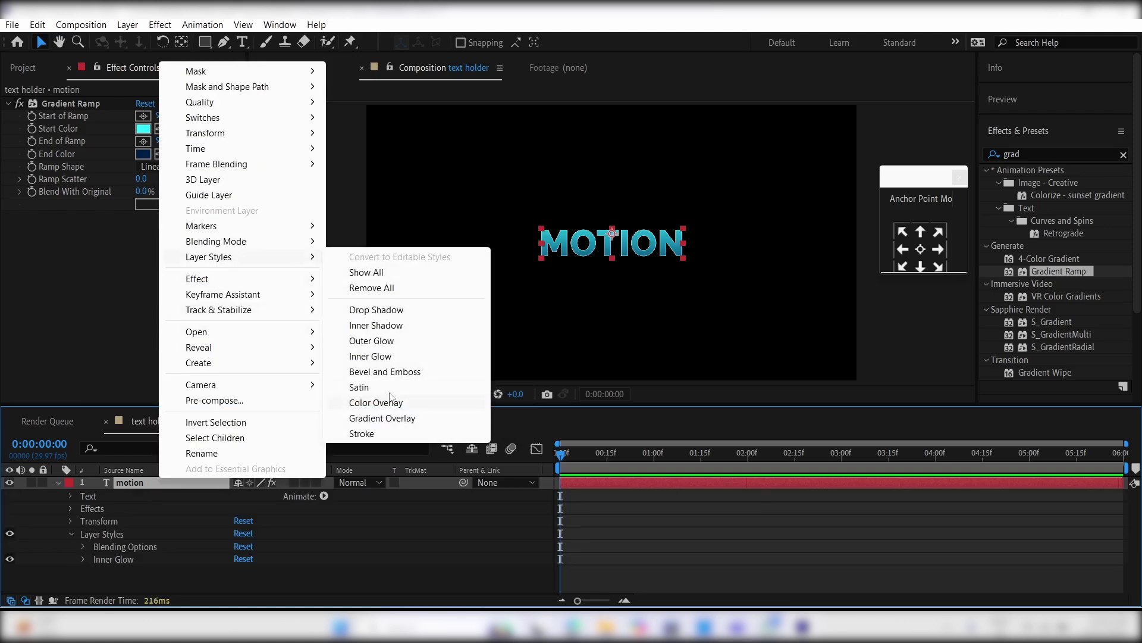
{"action": "left_click", "coordinate": [389, 373]}
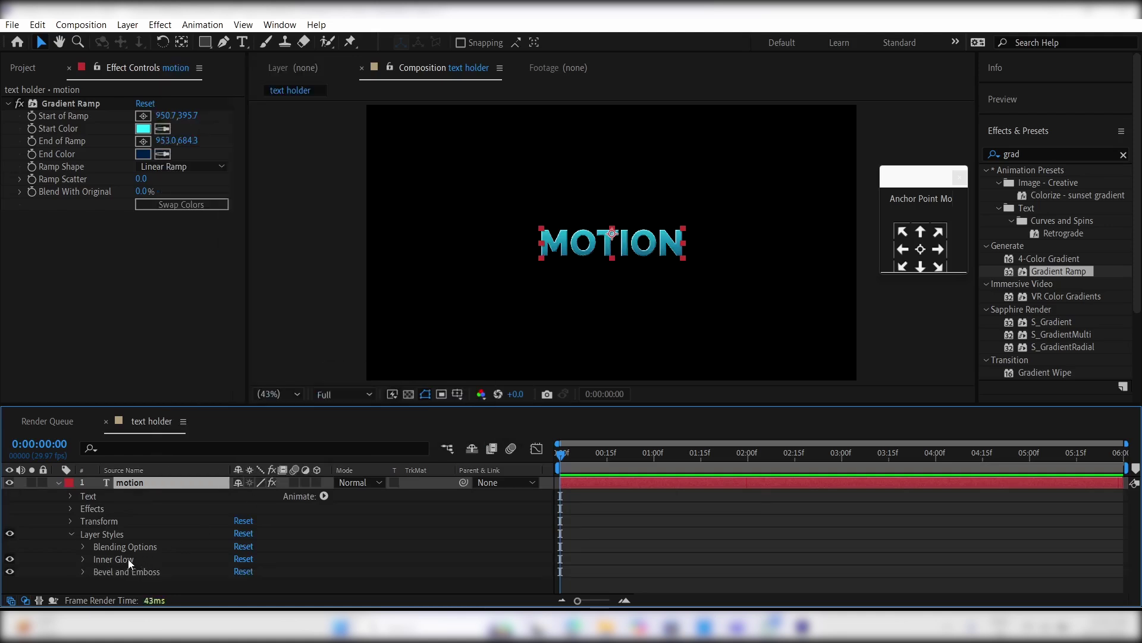
Give the Inner Glow a pale cyan colour and a size of 10.
{"action": "left_click", "coordinate": [81, 559]}
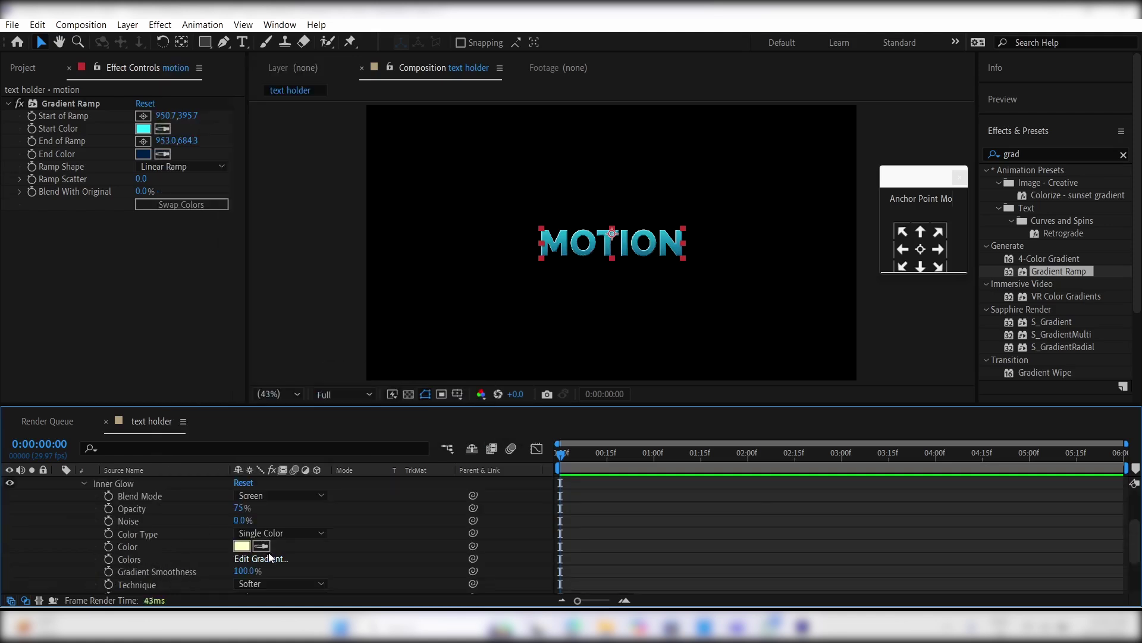
{"action": "left_click", "coordinate": [148, 127]}
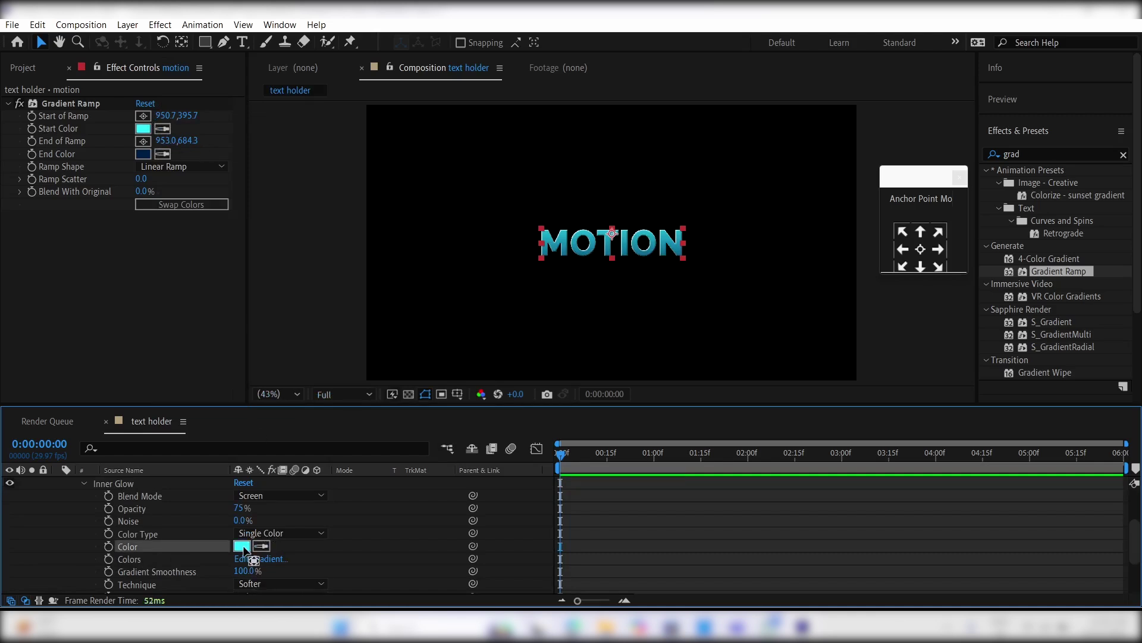
{"action": "left_click", "coordinate": [242, 545]}
{"action": "left_click_drag", "start_coordinate": [222, 277], "coordinate": [207, 277]}
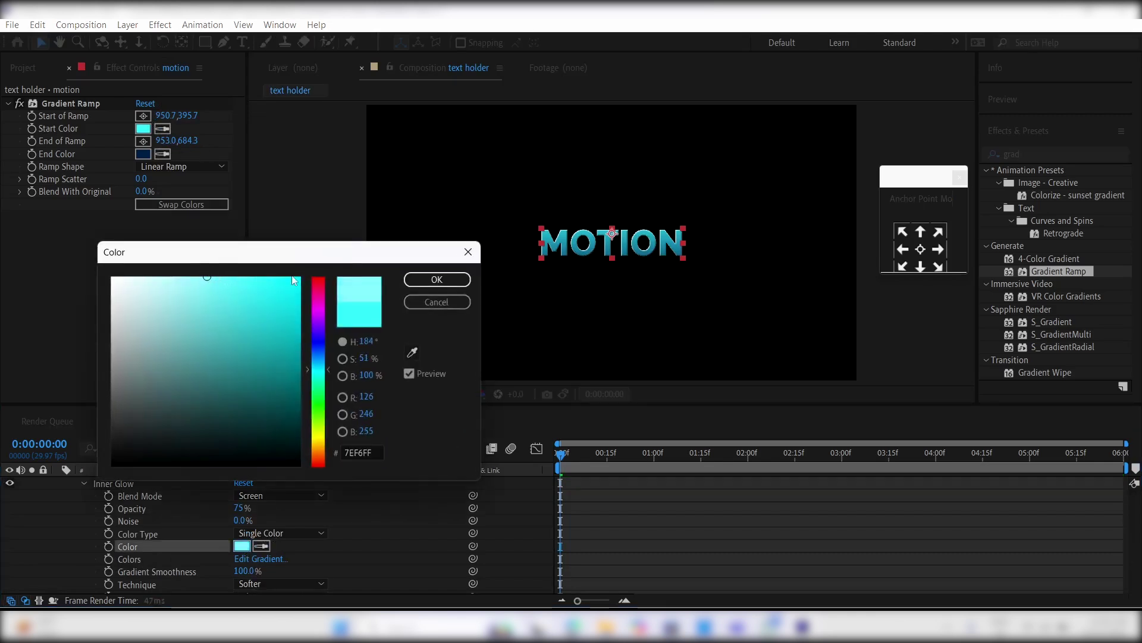
{"action": "left_click", "coordinate": [424, 284]}
{"action": "scroll", "coordinate": [248, 556], "scroll_direction": "down", "scroll_amount": 2}
{"action": "left_click", "coordinate": [241, 586]}
{"action": "type", "text": "10"}
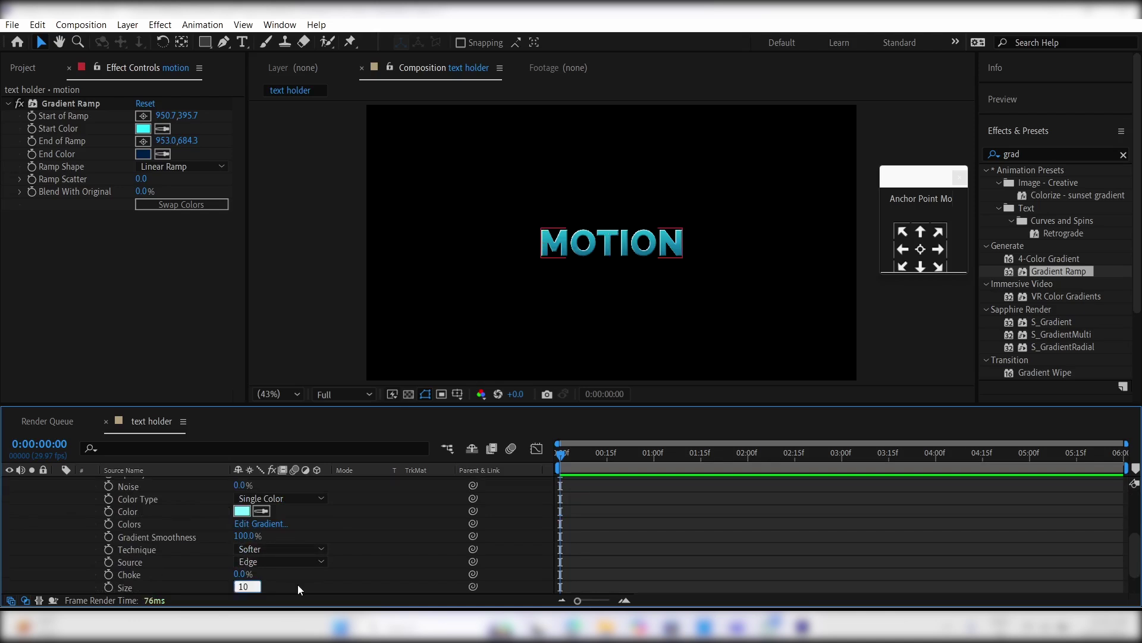
{"action": "left_click", "coordinate": [162, 584]}
{"action": "scroll", "coordinate": [128, 567], "scroll_direction": "down", "scroll_amount": 2}
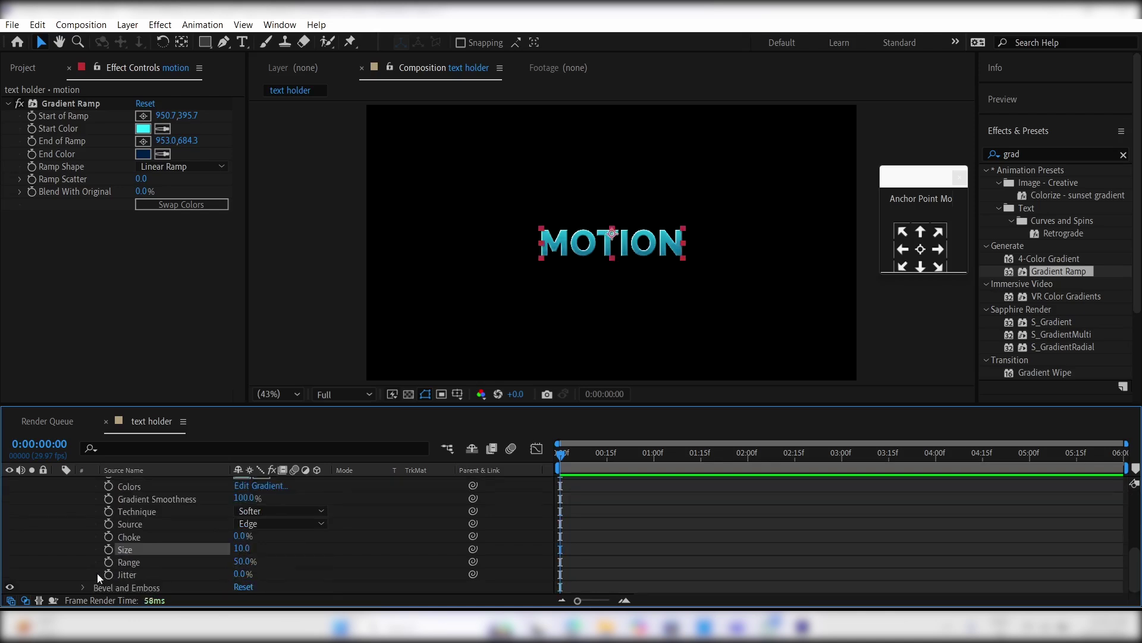
{"action": "scroll", "coordinate": [81, 583], "scroll_direction": "down", "scroll_amount": 5}
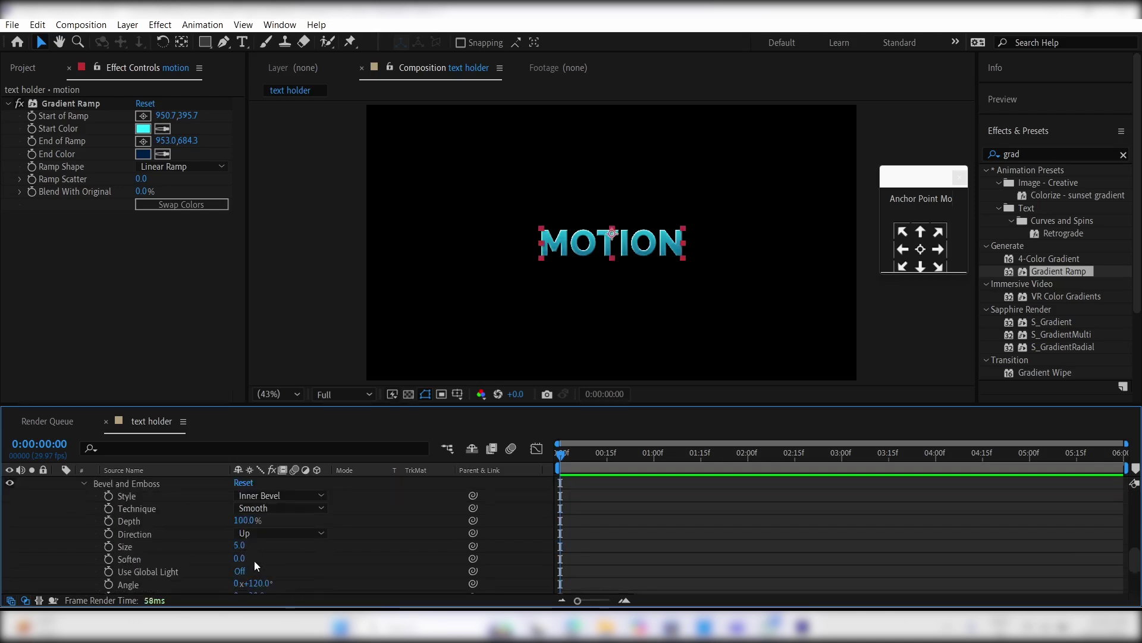
{"action": "scroll", "coordinate": [255, 561], "scroll_direction": "down", "scroll_amount": 5}
Set the bevel Shadow Color to the gradient's dark blue with the eyedropper.
{"action": "left_click", "coordinate": [241, 575]}
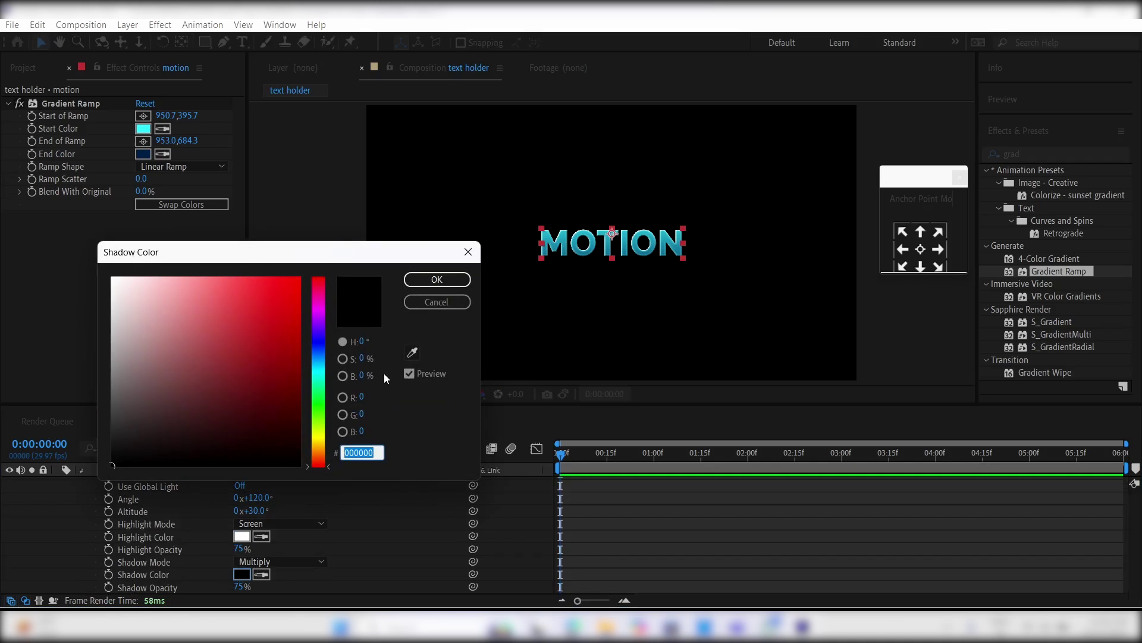
{"action": "left_click", "coordinate": [412, 354]}
{"action": "left_click", "coordinate": [143, 154]}
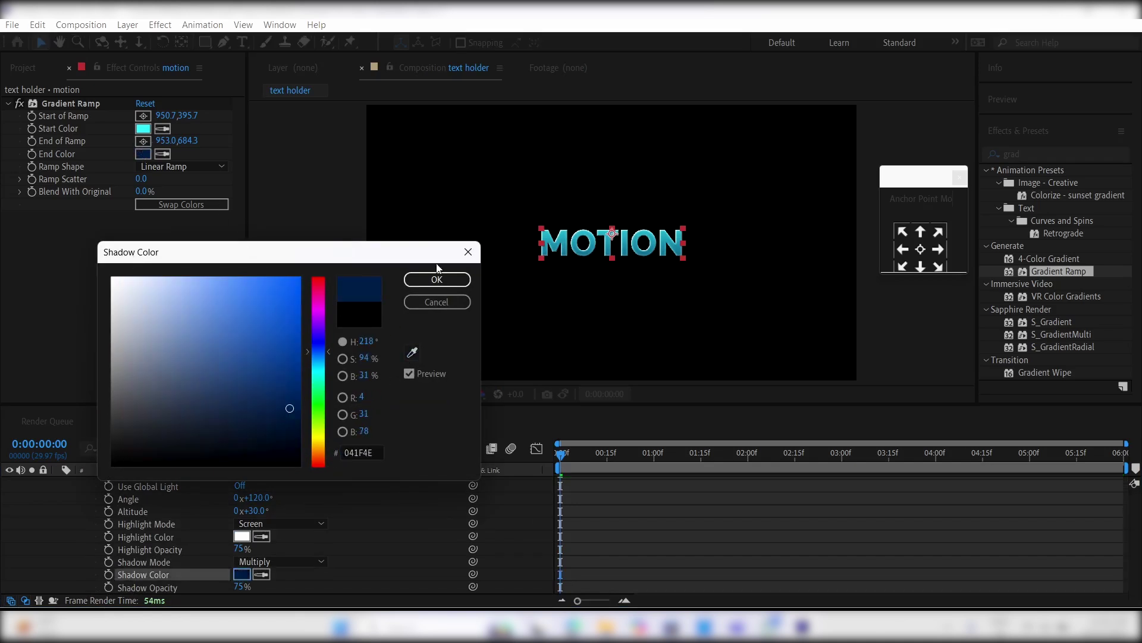
{"action": "left_click", "coordinate": [437, 282]}
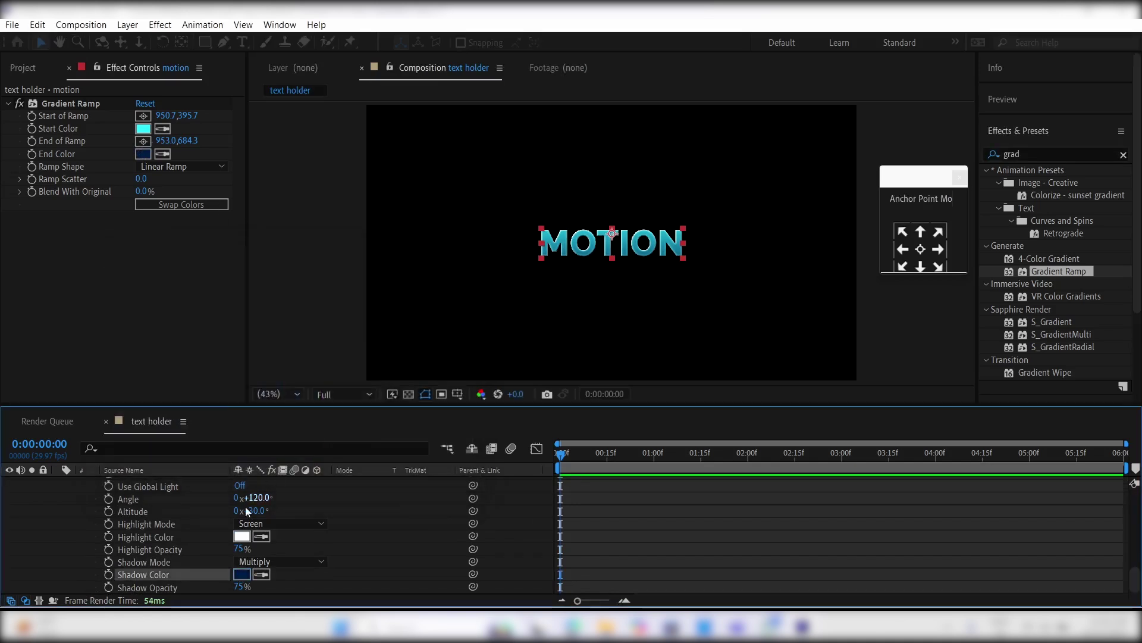
Make the bevel Highlight Color a lighter sampled cyan and adjust the emboss Size.
{"action": "left_click", "coordinate": [241, 536]}
{"action": "left_click", "coordinate": [412, 353]}
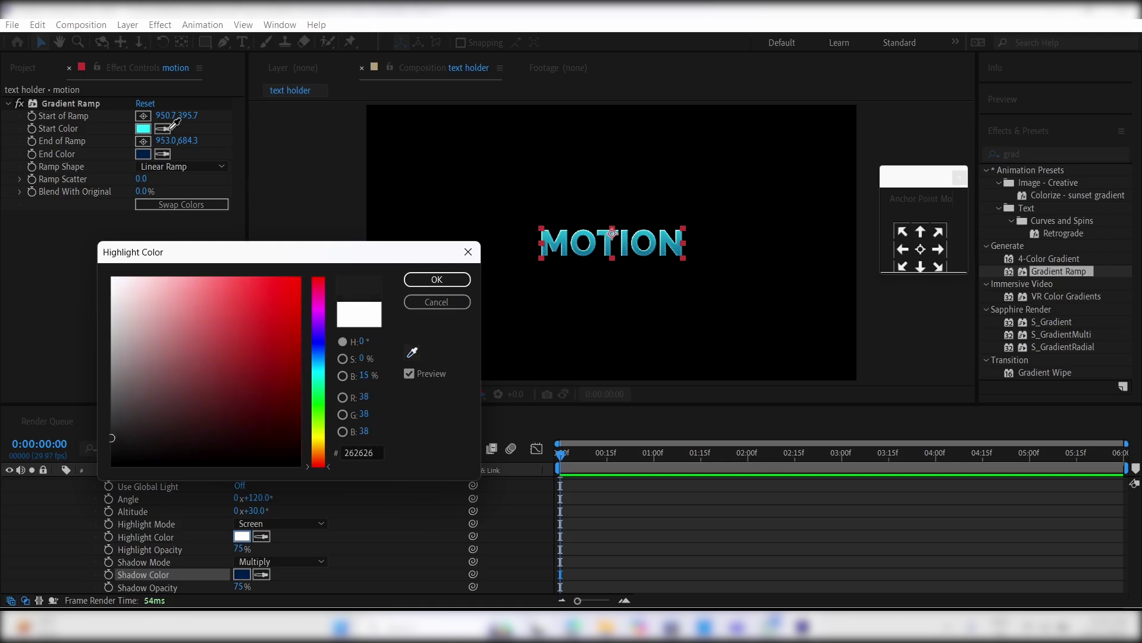
{"action": "left_click", "coordinate": [144, 130]}
{"action": "left_click_drag", "start_coordinate": [244, 288], "coordinate": [202, 276]}
{"action": "left_click", "coordinate": [424, 284]}
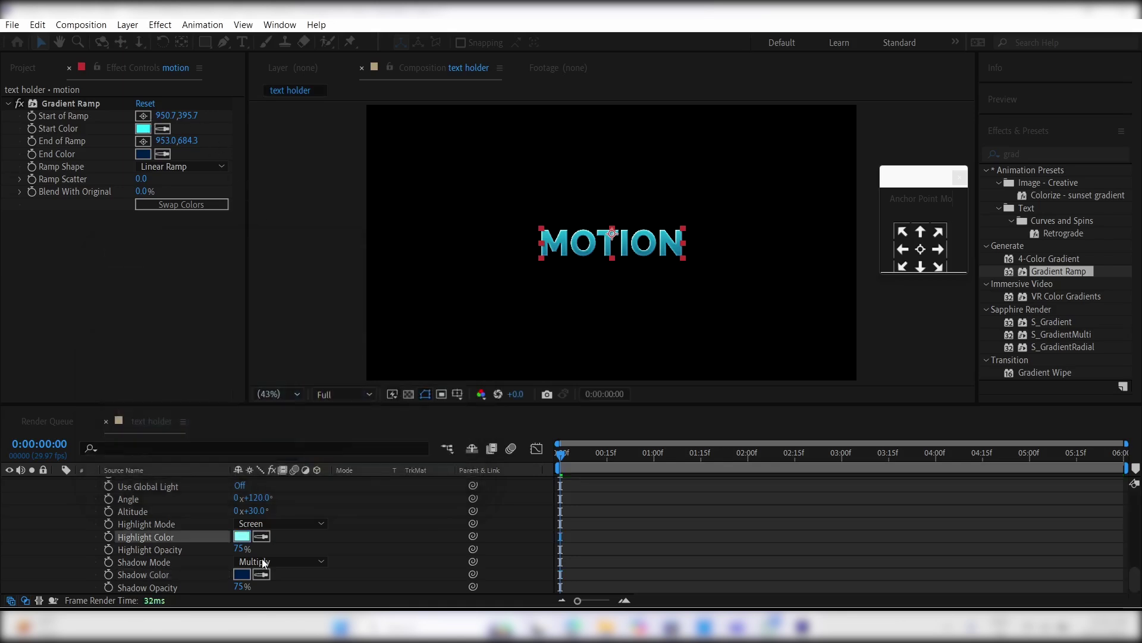
{"action": "scroll", "coordinate": [221, 523], "scroll_direction": "up", "scroll_amount": 3}
{"action": "left_click", "coordinate": [242, 499]}
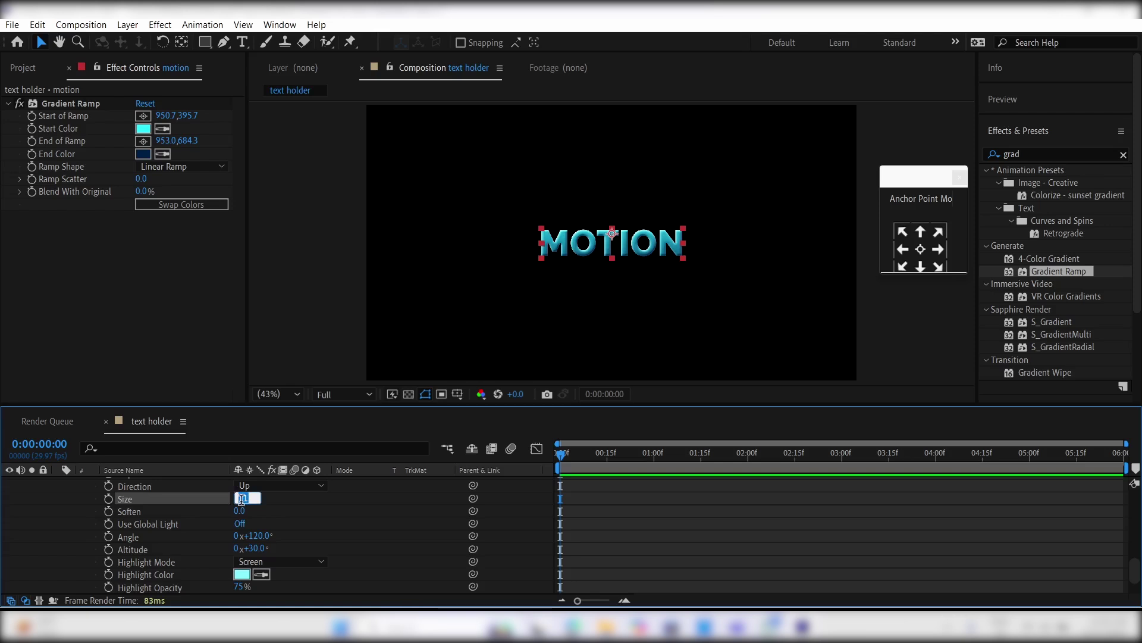
{"action": "left_click", "coordinate": [731, 586]}
{"action": "scroll", "coordinate": [730, 586], "scroll_direction": "up", "scroll_amount": 5}
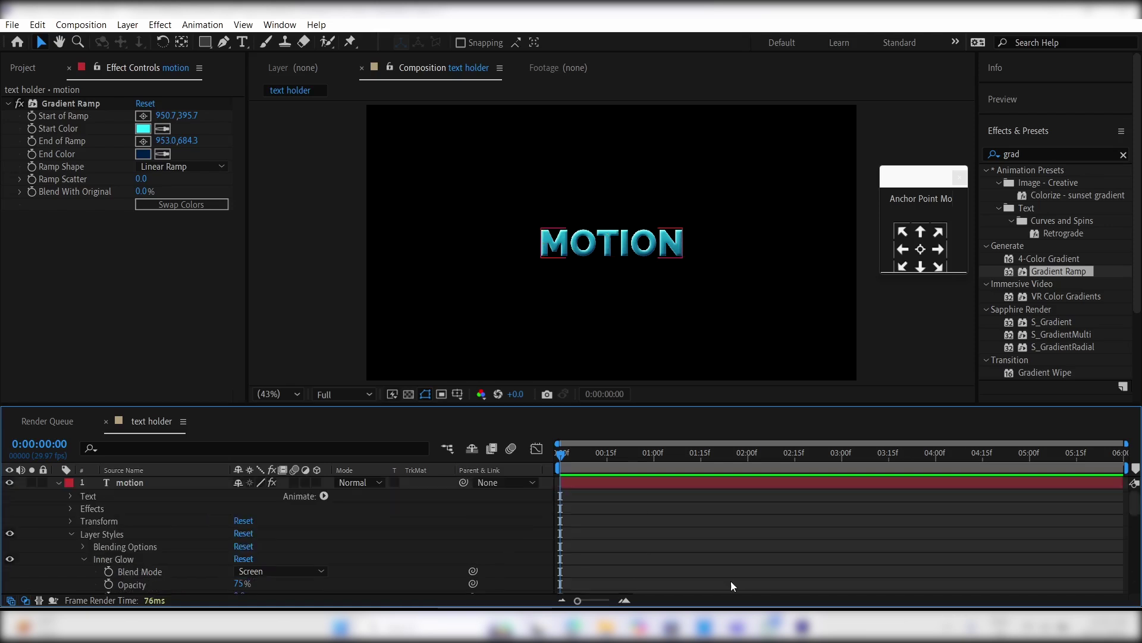
Collapse MOTION's properties and start a new composition named main comp.
{"action": "left_click", "coordinate": [631, 486]}
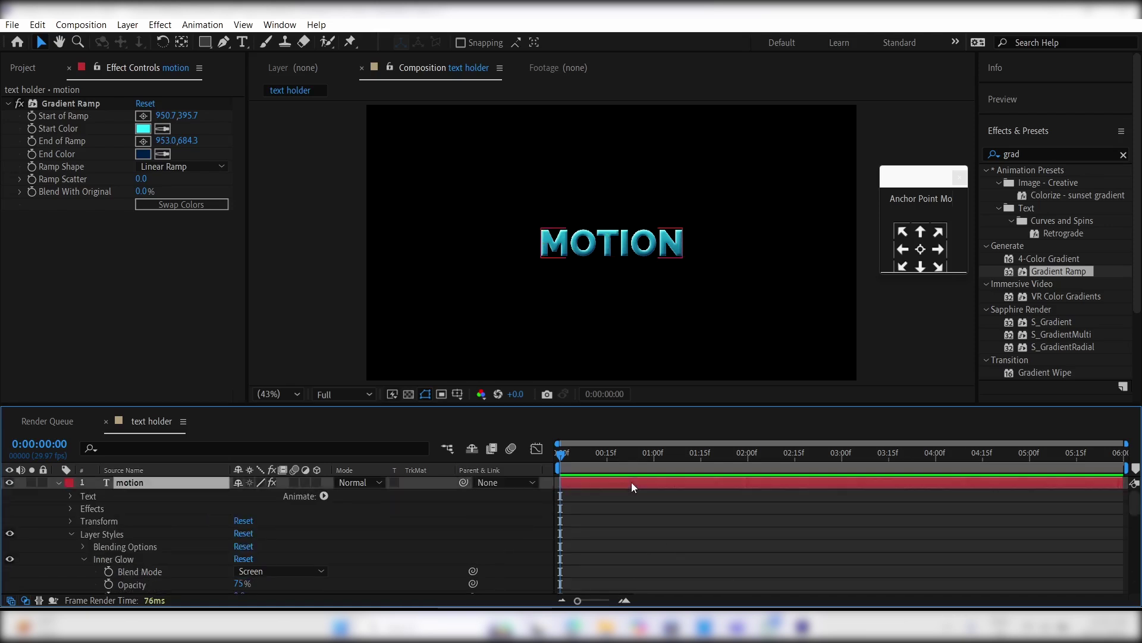
{"action": "key", "text": "u"}
{"action": "left_click", "coordinate": [642, 530]}
{"action": "left_click", "coordinate": [23, 71]}
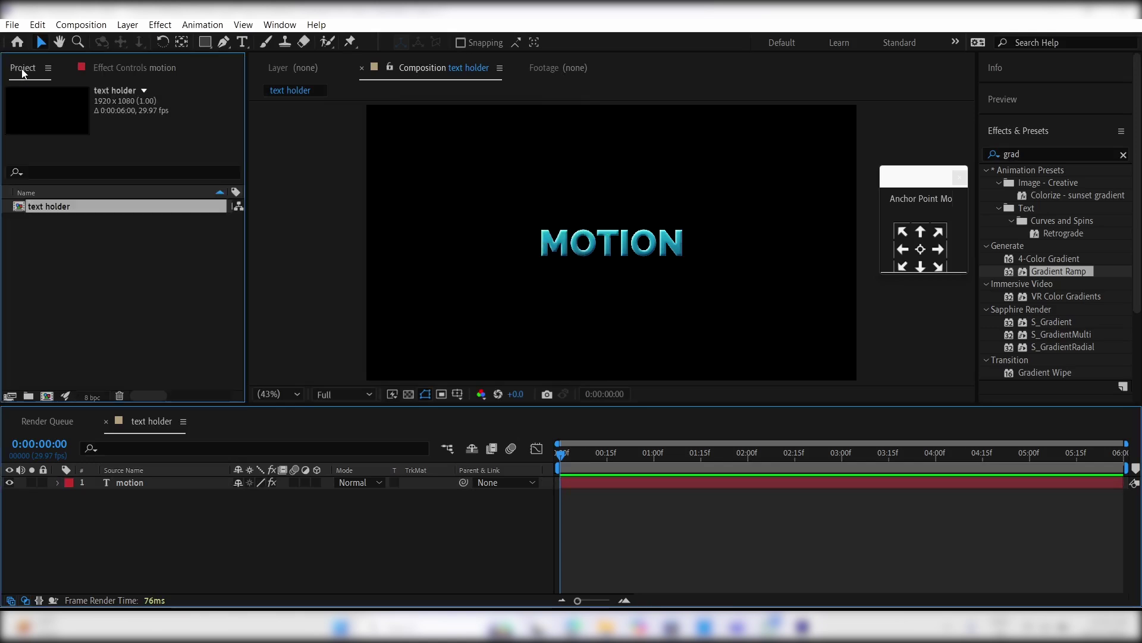
{"action": "left_click", "coordinate": [54, 397]}
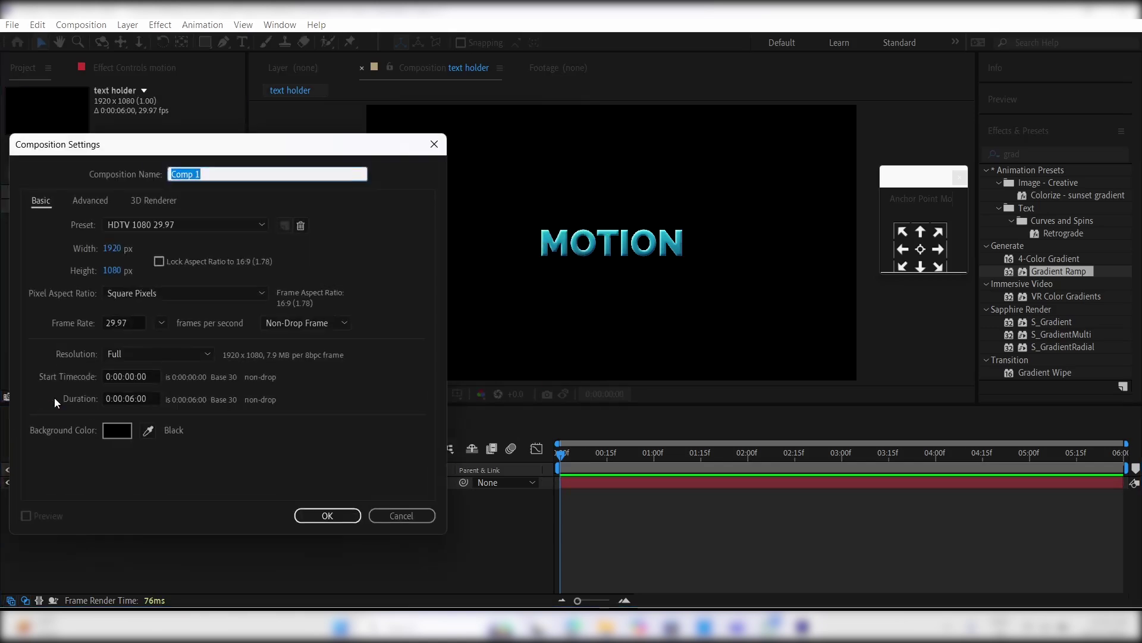
{"action": "type", "text": "main c"}
Put text holder into main comp, add CC Composite, and enable Collapse Transformations.
{"action": "left_click", "coordinate": [327, 516]}
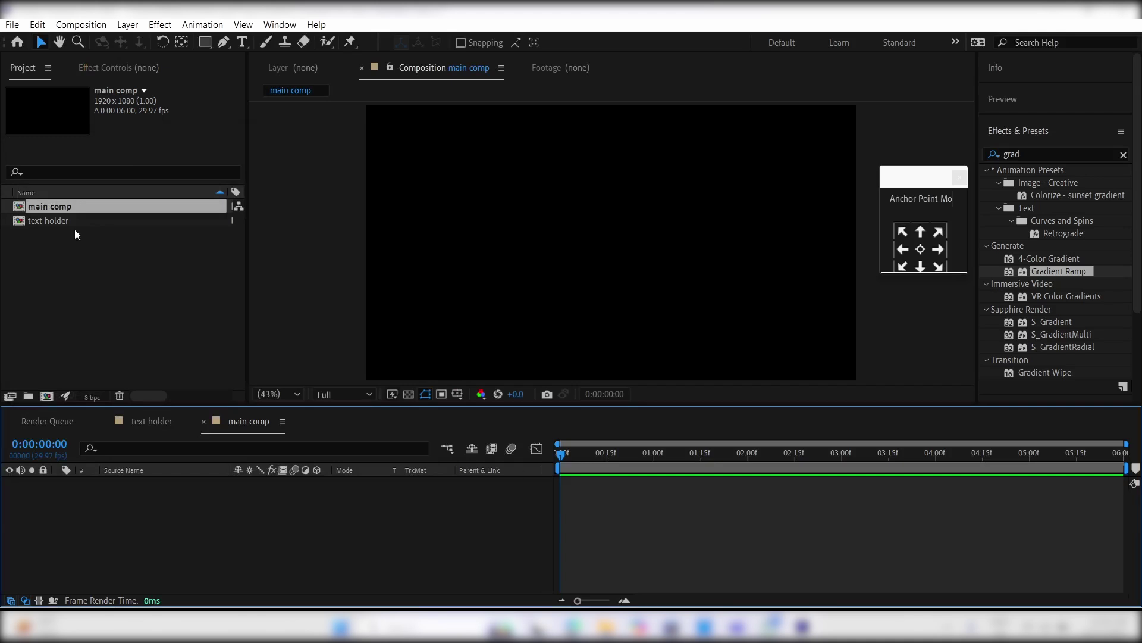
{"action": "left_click_drag", "start_coordinate": [50, 218], "coordinate": [231, 507]}
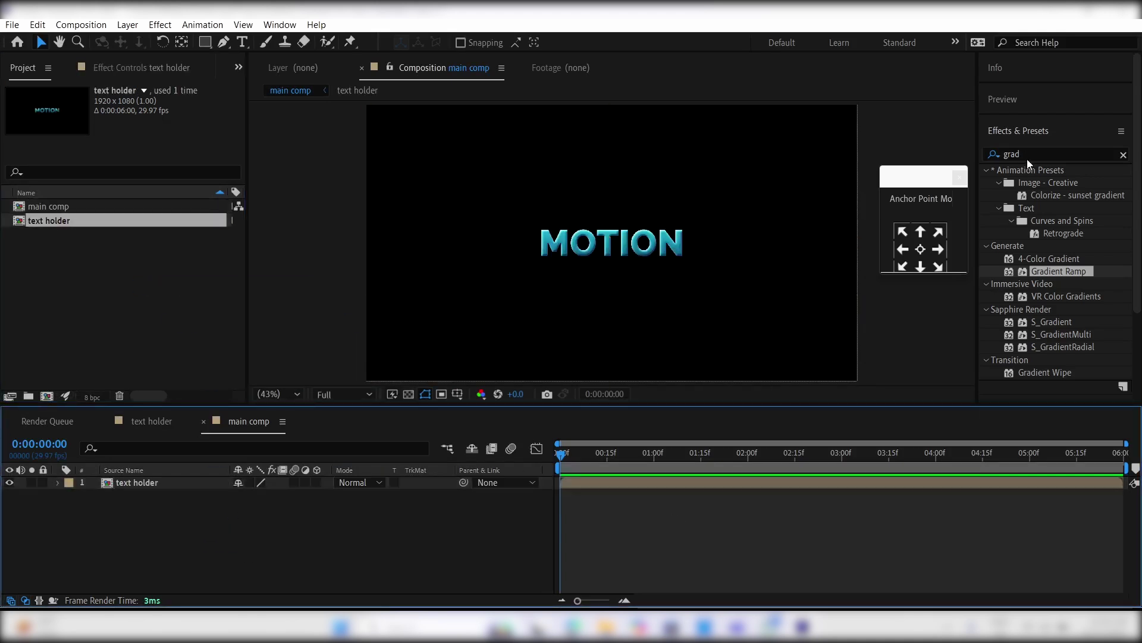
{"action": "left_click_drag", "start_coordinate": [1032, 154], "coordinate": [997, 155]}
{"action": "type", "text": "cc"}
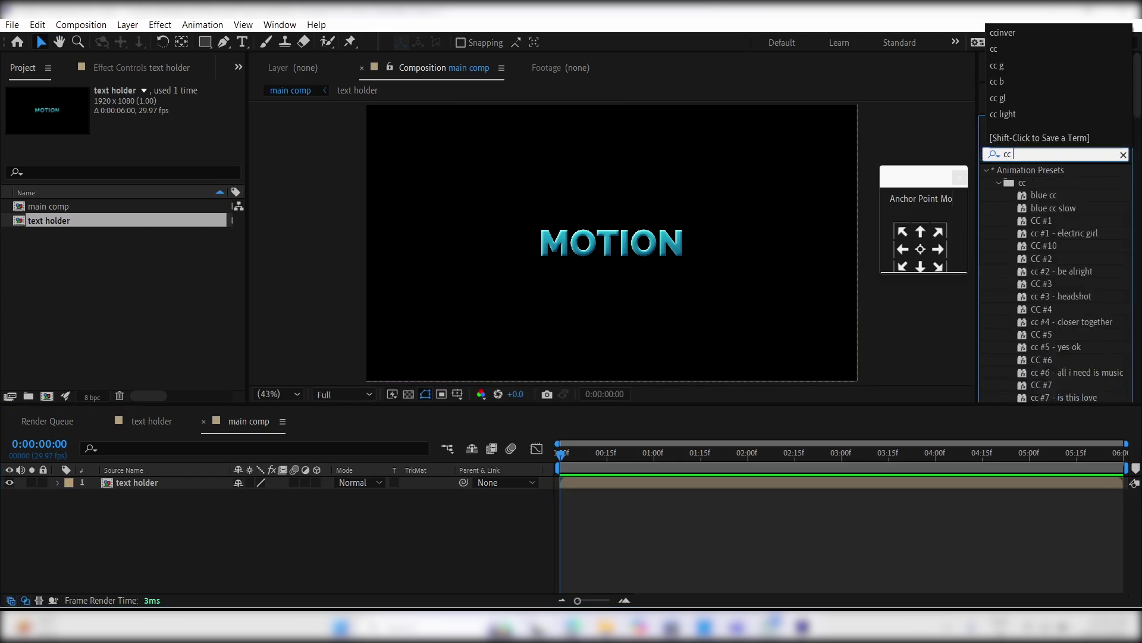
{"action": "type", "text": " com"}
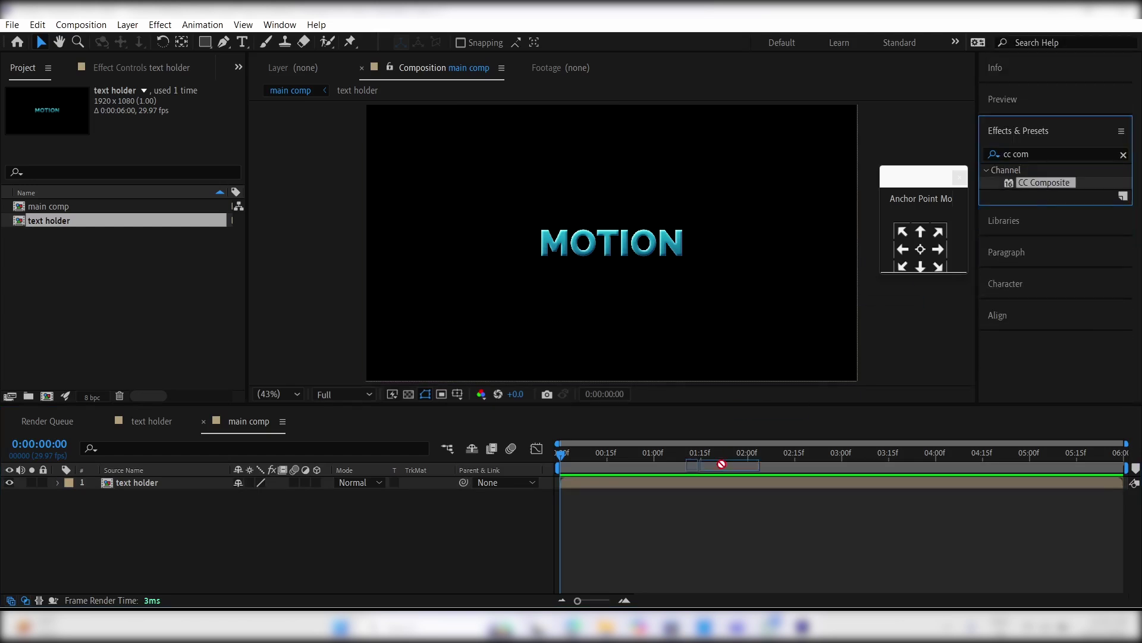
{"action": "left_click_drag", "start_coordinate": [1040, 181], "coordinate": [611, 482]}
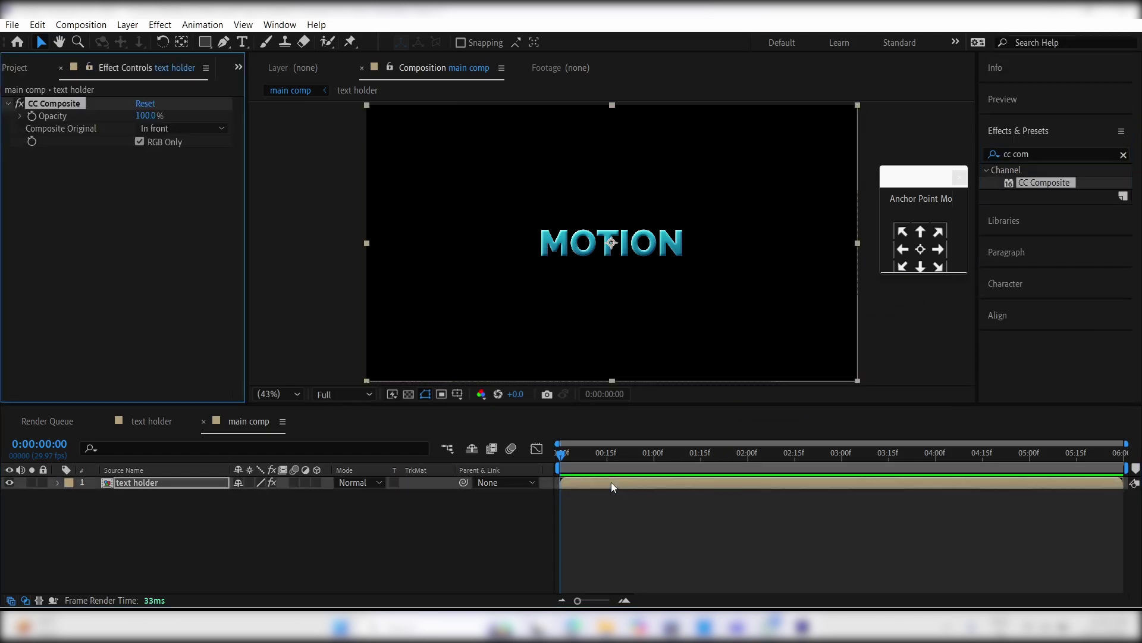
{"action": "left_click", "coordinate": [249, 482]}
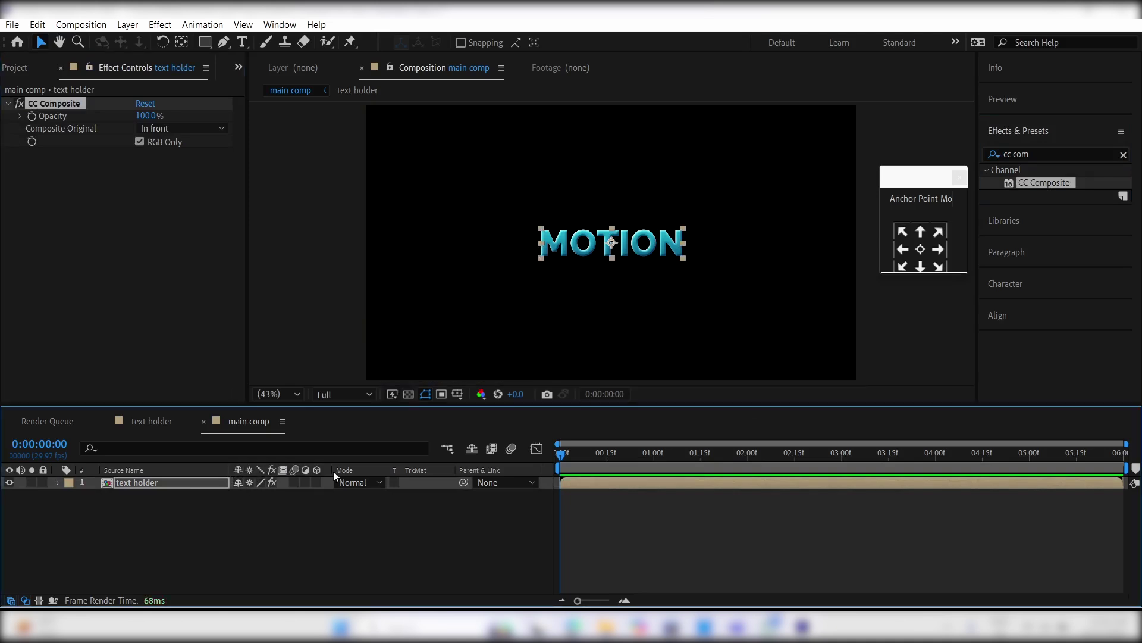
{"action": "left_click", "coordinate": [642, 485]}
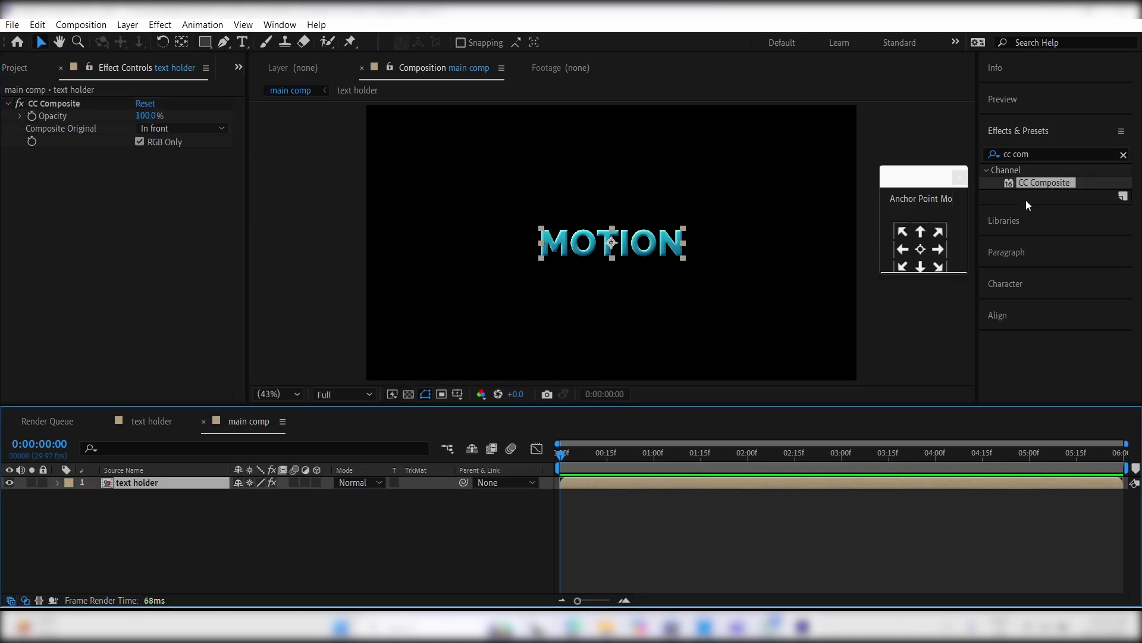
Apply CC Particle Systems II to the text holder layer and preview the particles.
{"action": "left_click", "coordinate": [1036, 152]}
{"action": "type", "text": "cc"}
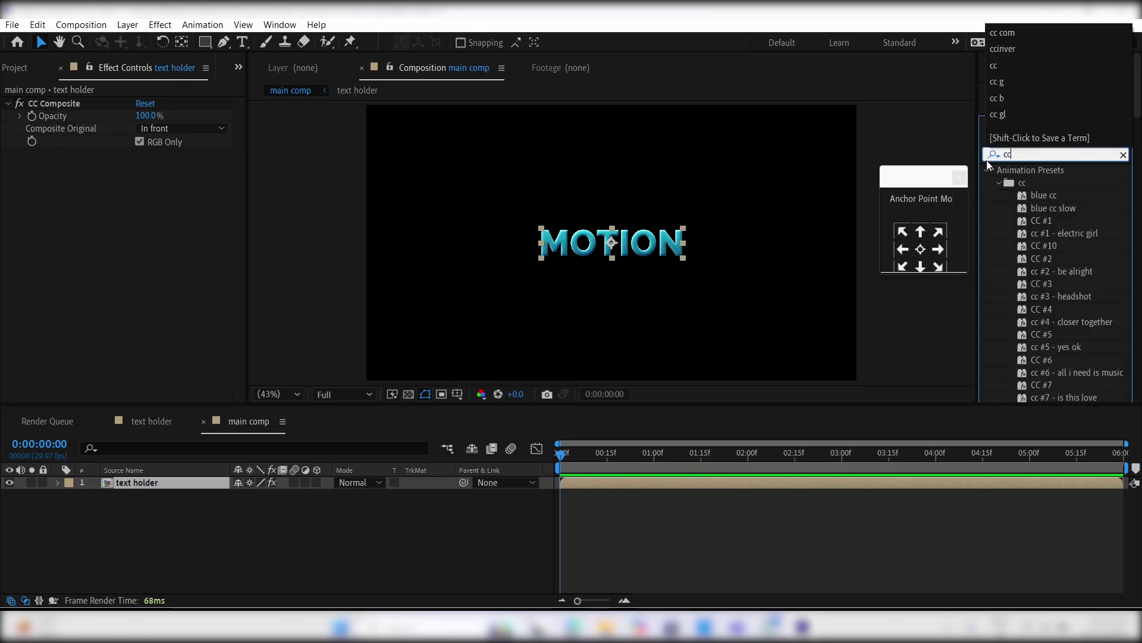
{"action": "type", "text": " pa"}
{"action": "double_click", "coordinate": [1047, 208]}
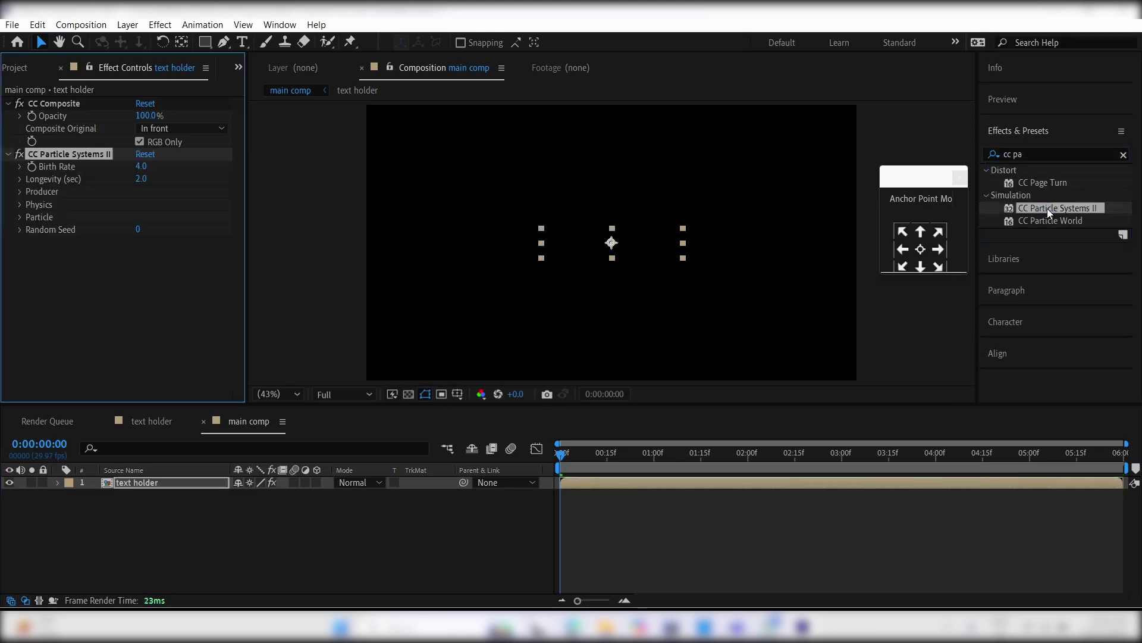
{"action": "left_click", "coordinate": [616, 486]}
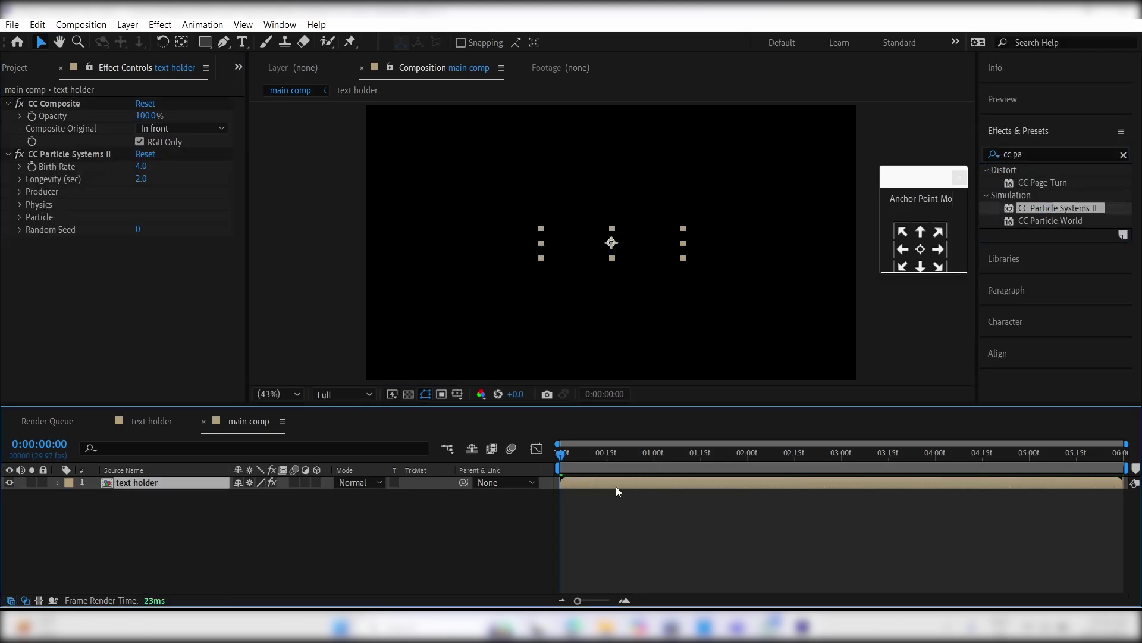
{"action": "key", "text": "space"}
{"action": "left_click", "coordinate": [614, 469]}
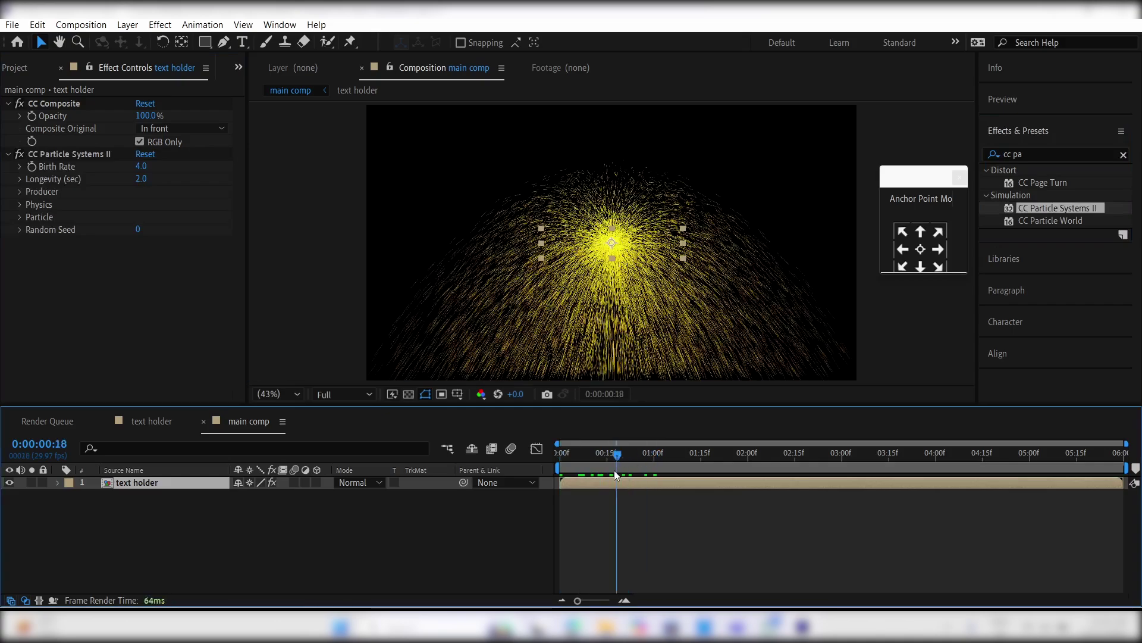
Set the particle Birth Rate to 38 and Longevity to 4 seconds.
{"action": "left_click", "coordinate": [142, 166]}
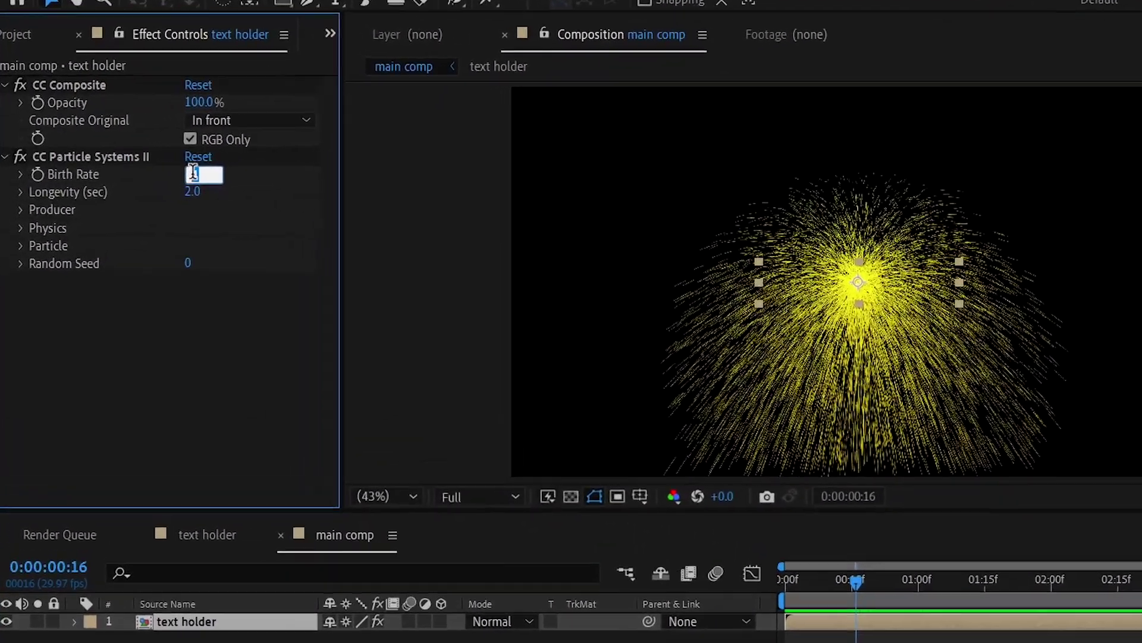
{"action": "type", "text": "38"}
{"action": "key", "text": "Return"}
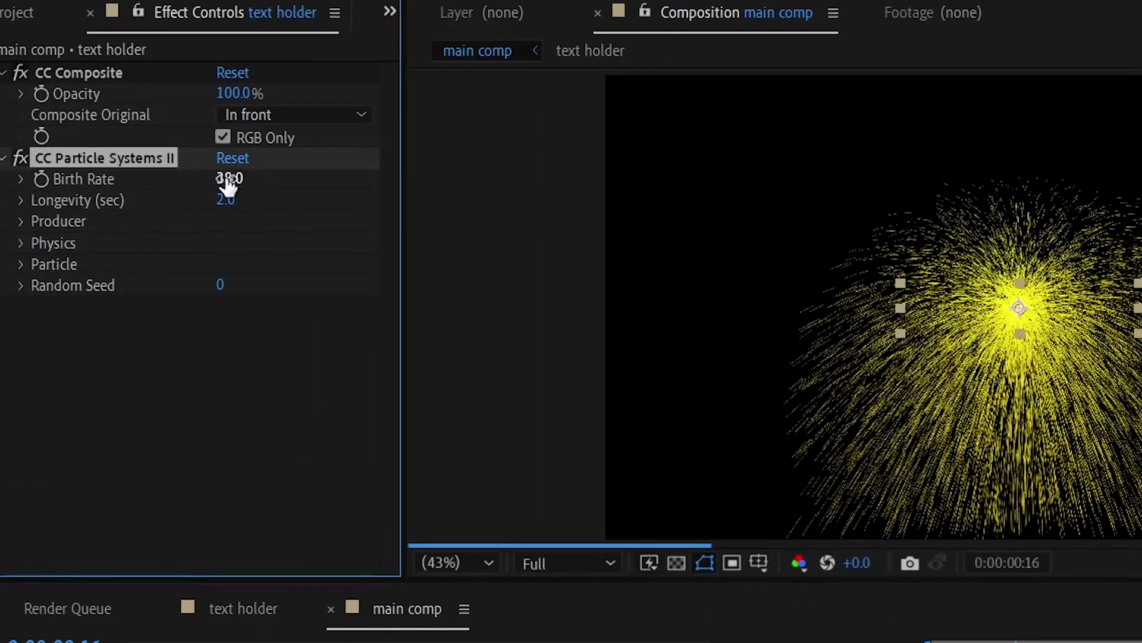
{"action": "left_click", "coordinate": [223, 199]}
{"action": "type", "text": "4"}
{"action": "key", "text": "Return"}
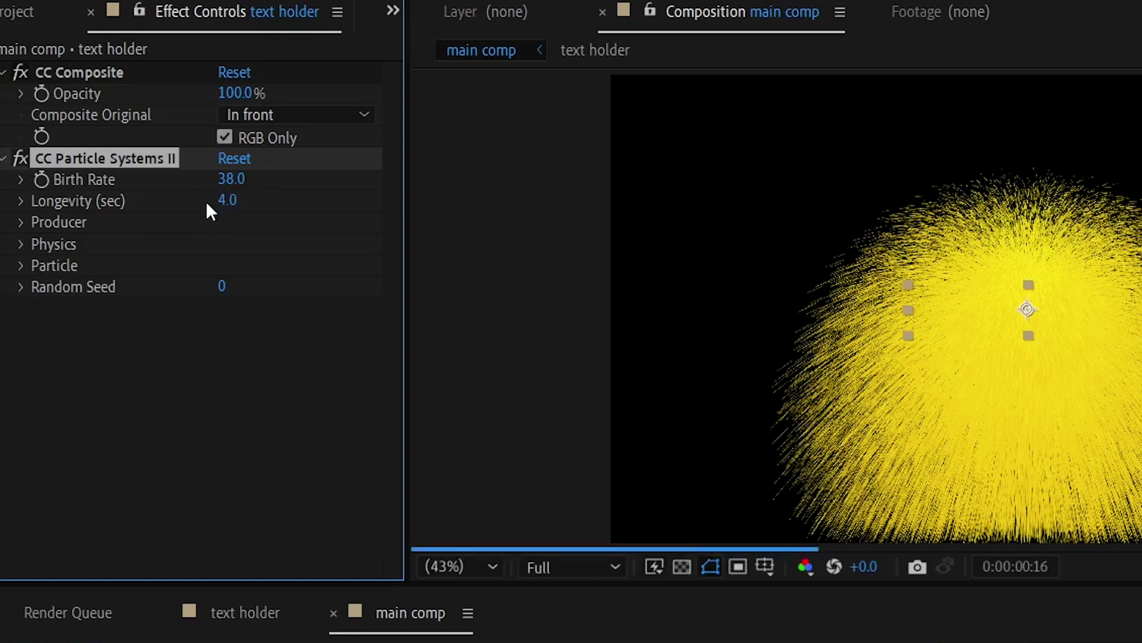
{"action": "left_click", "coordinate": [19, 224]}
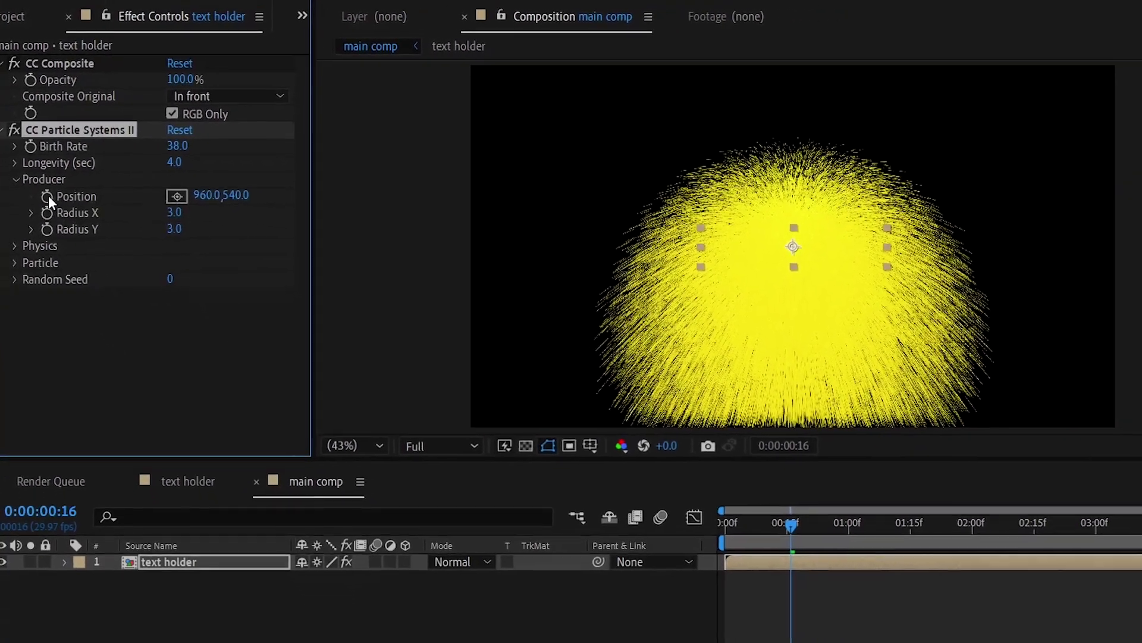
Keyframe the Producer Position at 0:00 with the emitter at the left edge.
{"action": "left_click", "coordinate": [48, 193]}
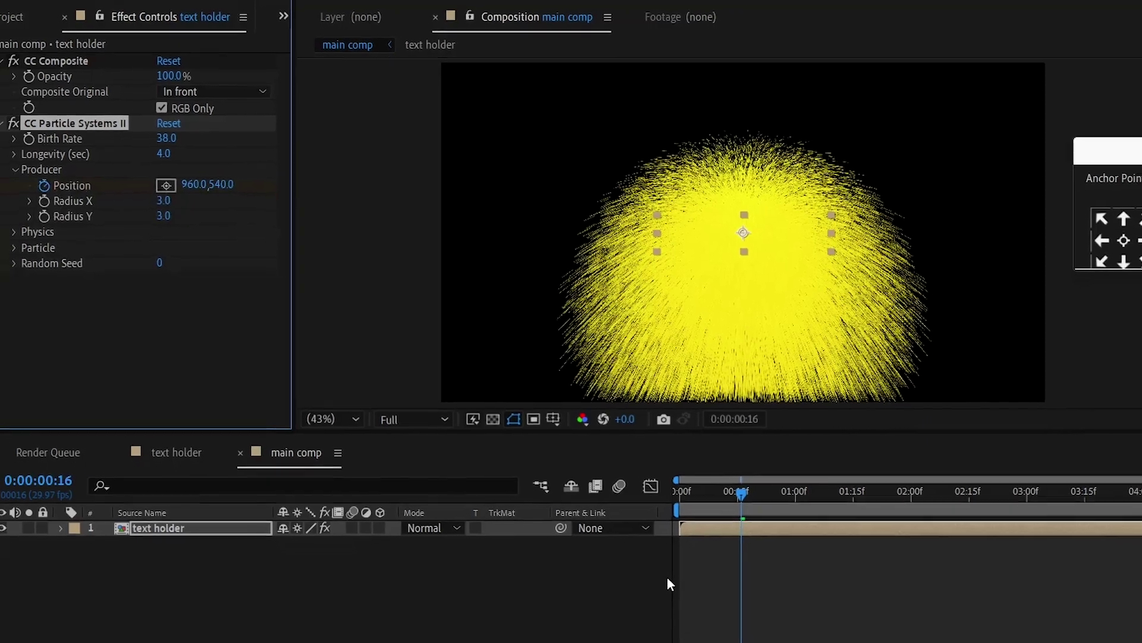
{"action": "left_click_drag", "start_coordinate": [730, 551], "coordinate": [663, 554]}
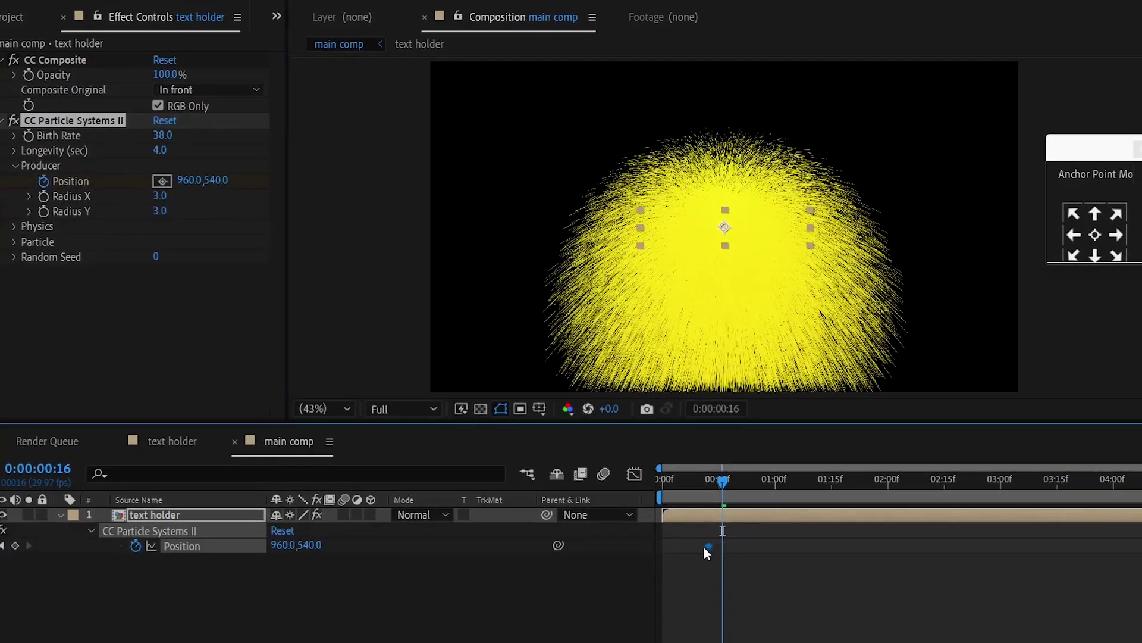
{"action": "left_click", "coordinate": [664, 500]}
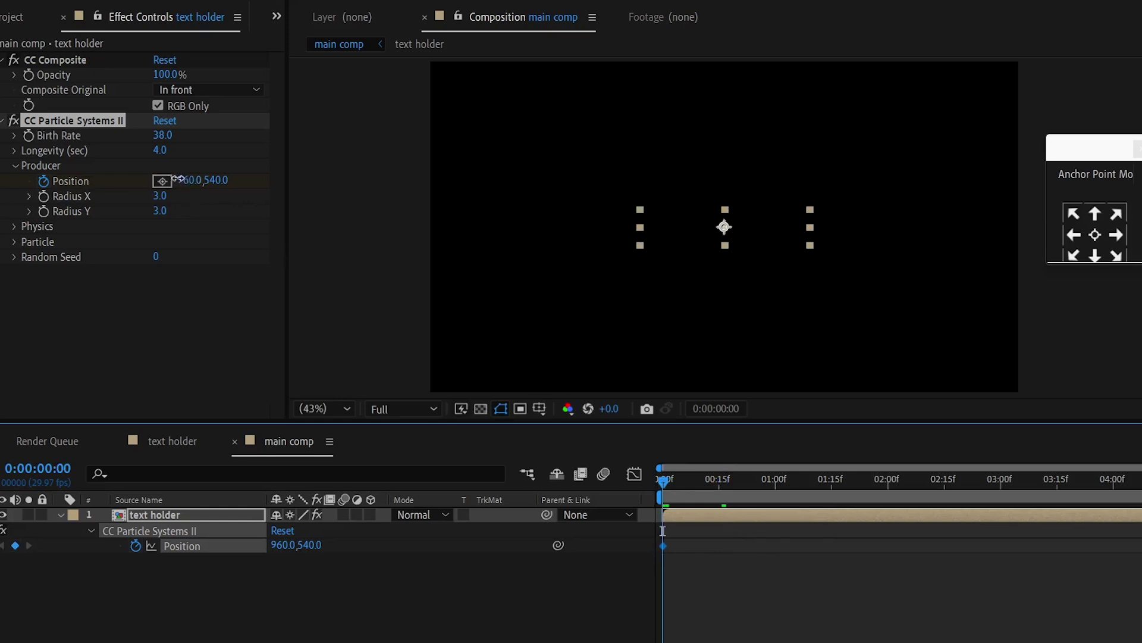
{"action": "left_click_drag", "start_coordinate": [179, 180], "coordinate": [151, 179]}
{"action": "left_click_drag", "start_coordinate": [714, 228], "coordinate": [594, 235]}
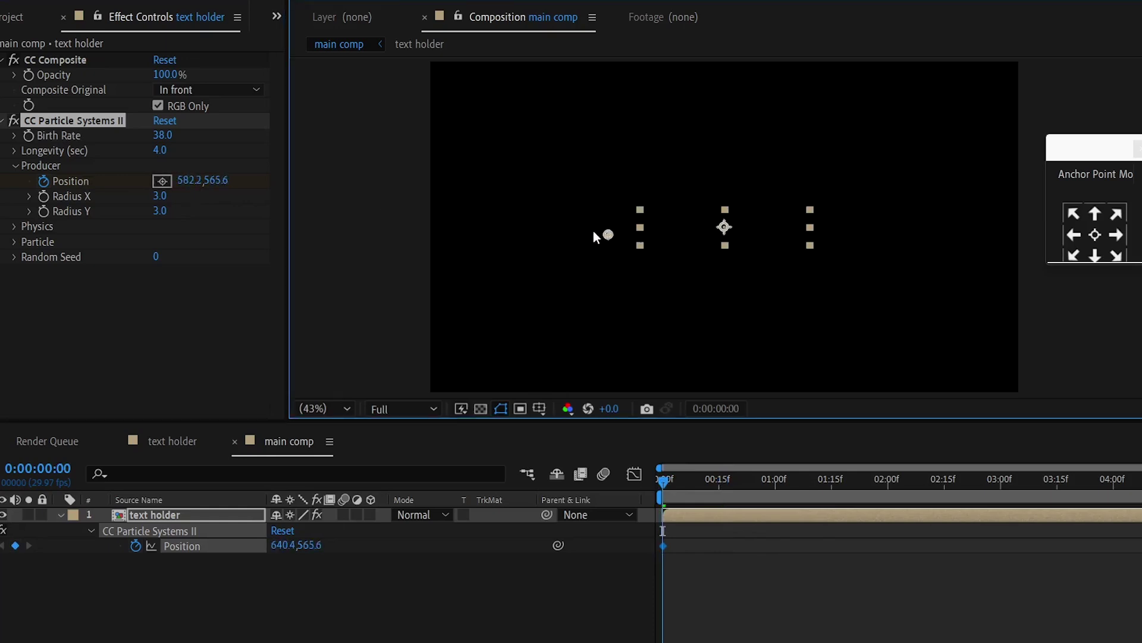
{"action": "left_click_drag", "start_coordinate": [501, 239], "coordinate": [434, 239]}
At 2:29, move the emitter just inside the frame's right edge.
{"action": "left_click_drag", "start_coordinate": [761, 486], "coordinate": [996, 494]}
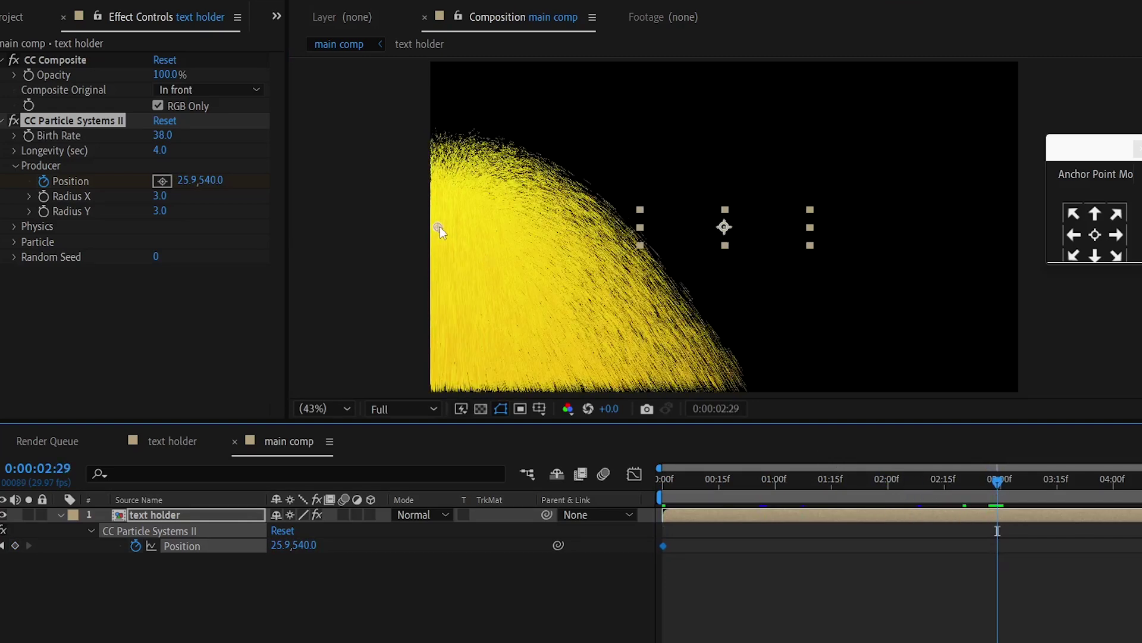
{"action": "left_click_drag", "start_coordinate": [437, 230], "coordinate": [822, 233]}
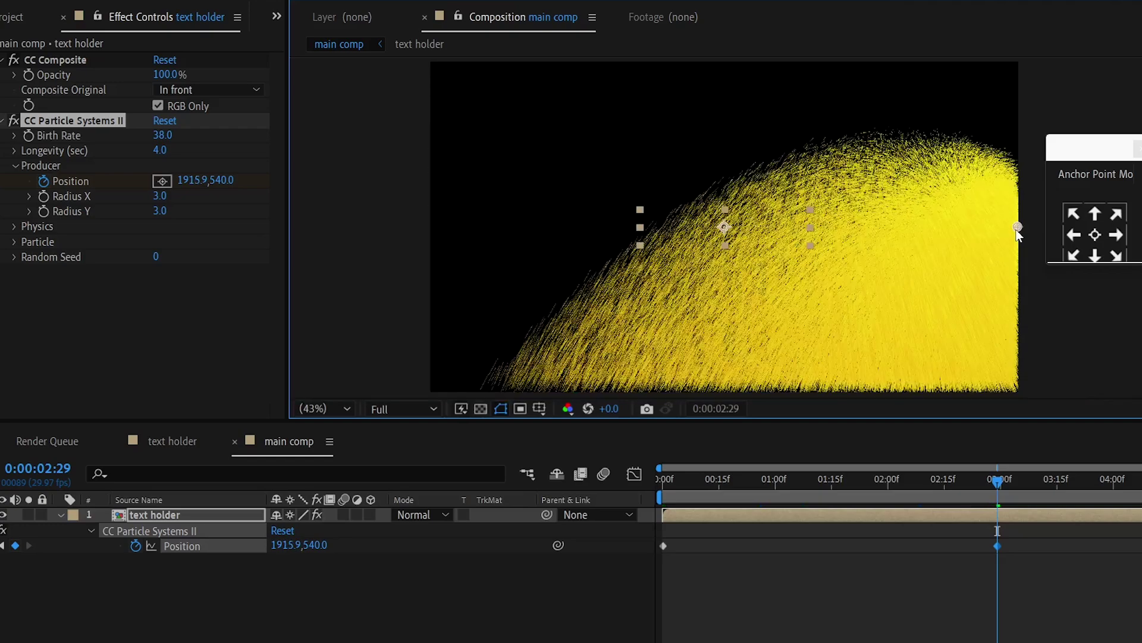
{"action": "left_click_drag", "start_coordinate": [1015, 230], "coordinate": [1012, 228]}
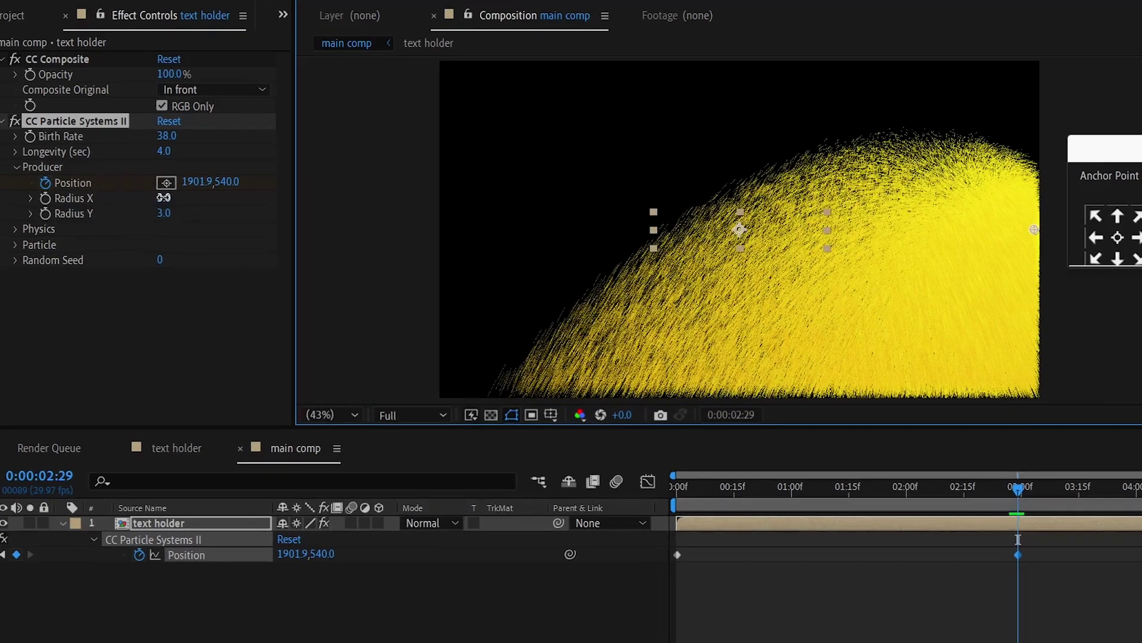
Set the producer Radius X to 1 and Radius Y to 16.
{"action": "left_click", "coordinate": [160, 195]}
{"action": "type", "text": "1"}
{"action": "key", "text": "Return"}
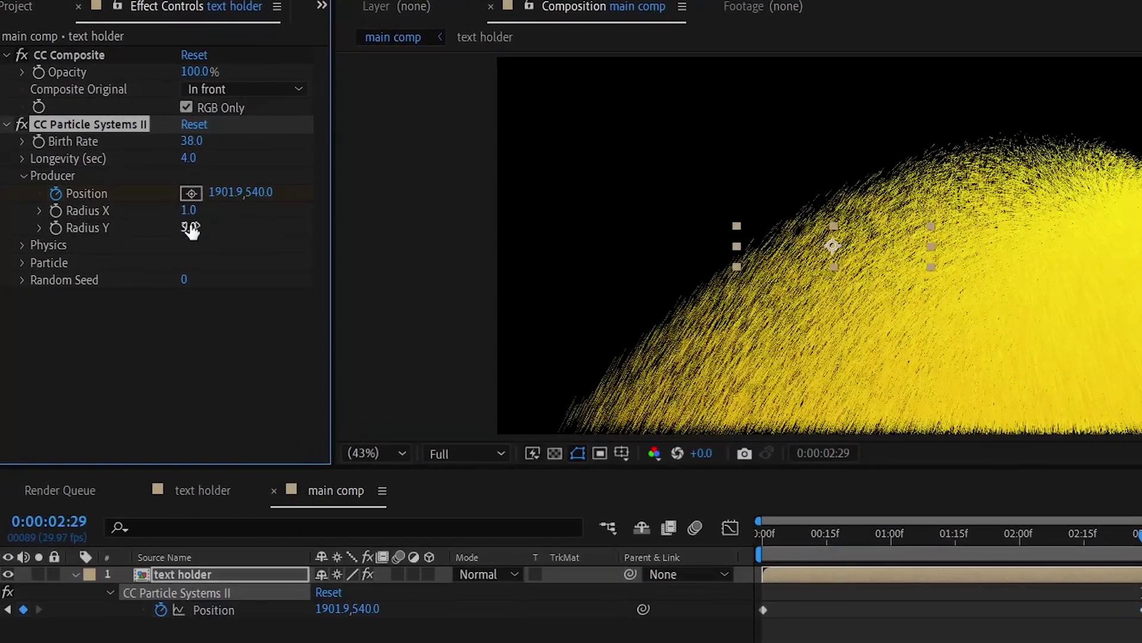
{"action": "left_click", "coordinate": [188, 228]}
{"action": "type", "text": "16"}
{"action": "key", "text": "Return"}
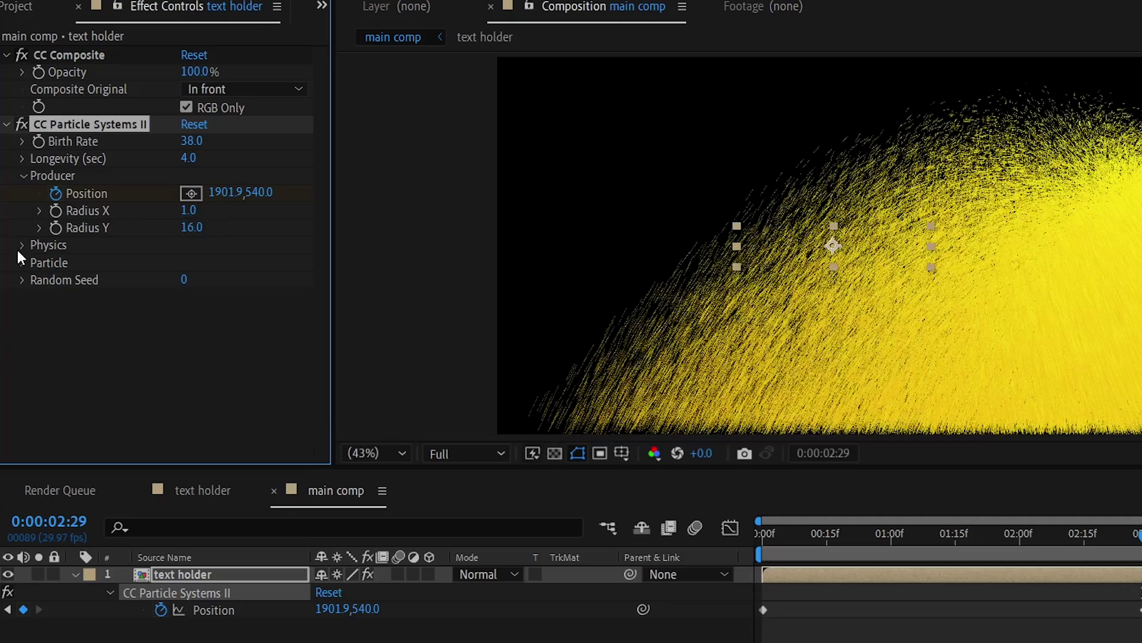
Set Physics Animation to Direction with a Velocity of 0.5.
{"action": "left_click", "coordinate": [22, 246]}
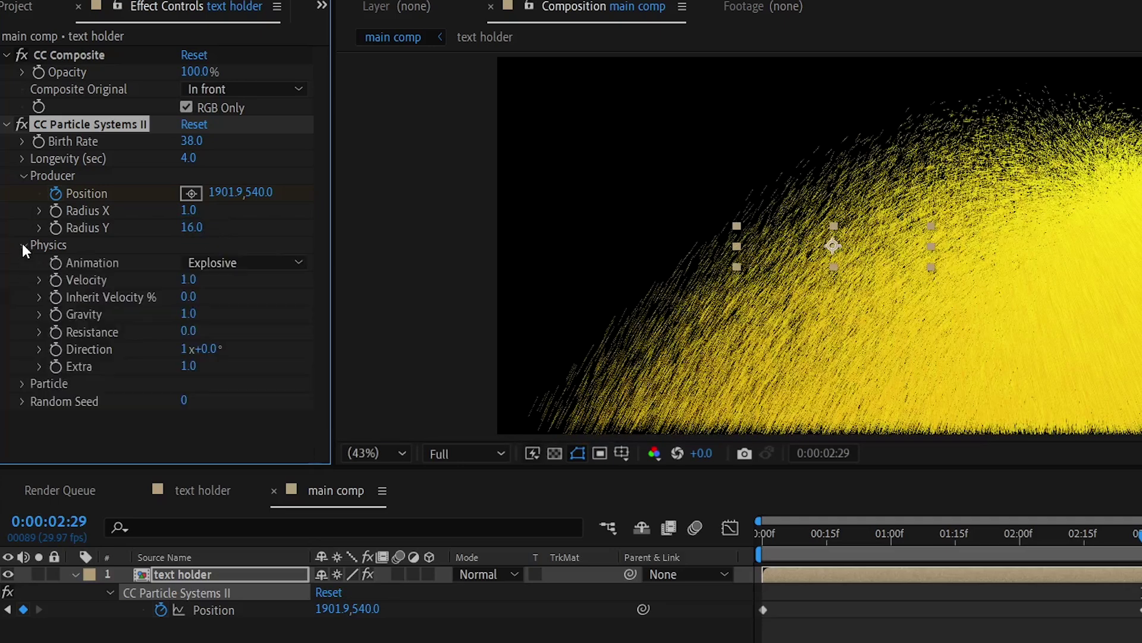
{"action": "left_click", "coordinate": [230, 268]}
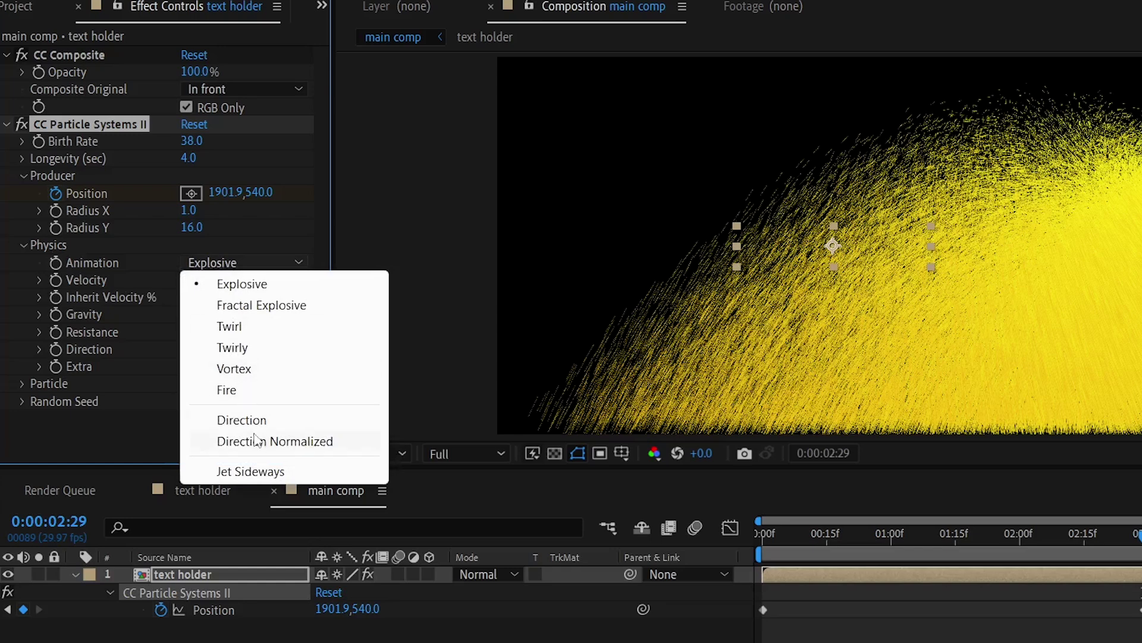
{"action": "left_click", "coordinate": [242, 419]}
{"action": "left_click", "coordinate": [189, 280]}
{"action": "type", "text": ".5"}
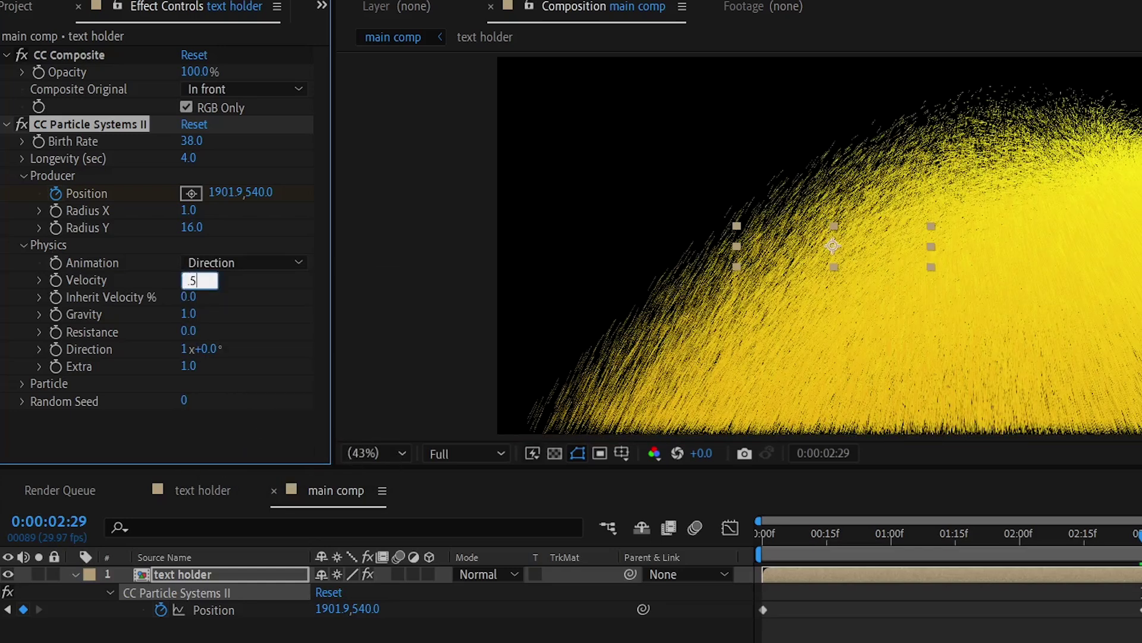
{"action": "key", "text": "Return"}
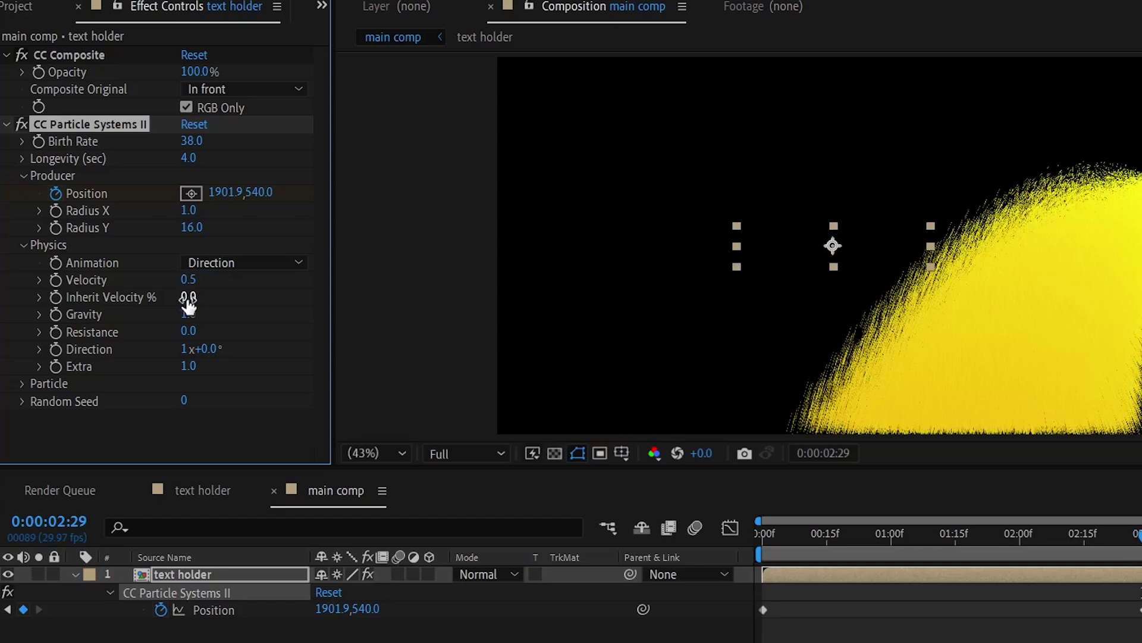
Set Inherit Velocity to 5, Gravity to -0.3 and Resistance to 20.
{"action": "left_click", "coordinate": [188, 299]}
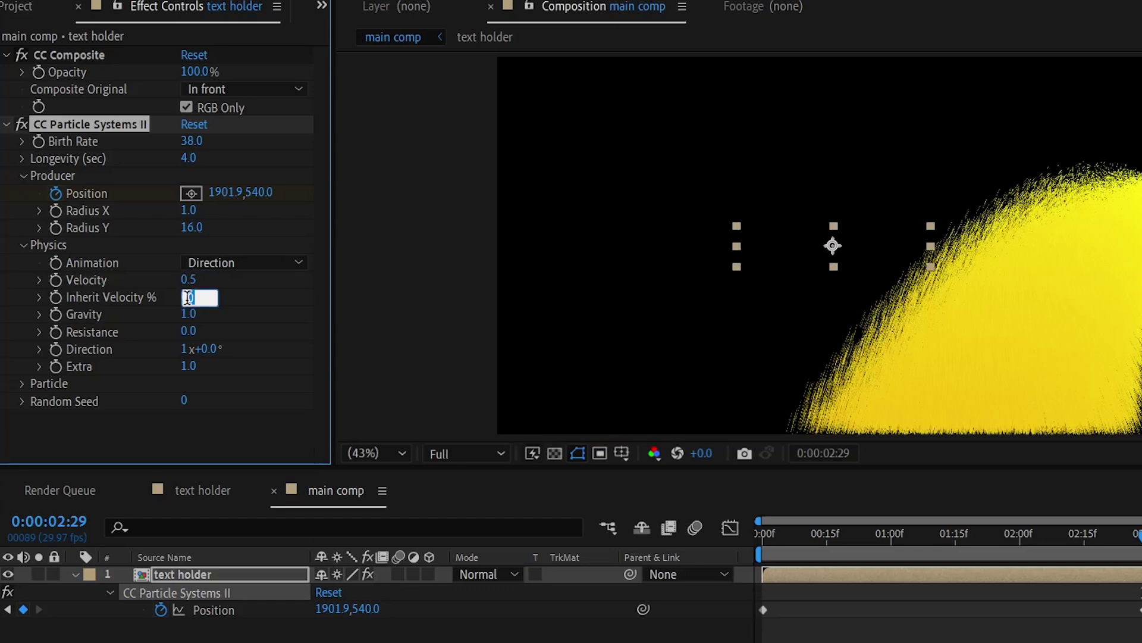
{"action": "type", "text": "5"}
{"action": "key", "text": "Return"}
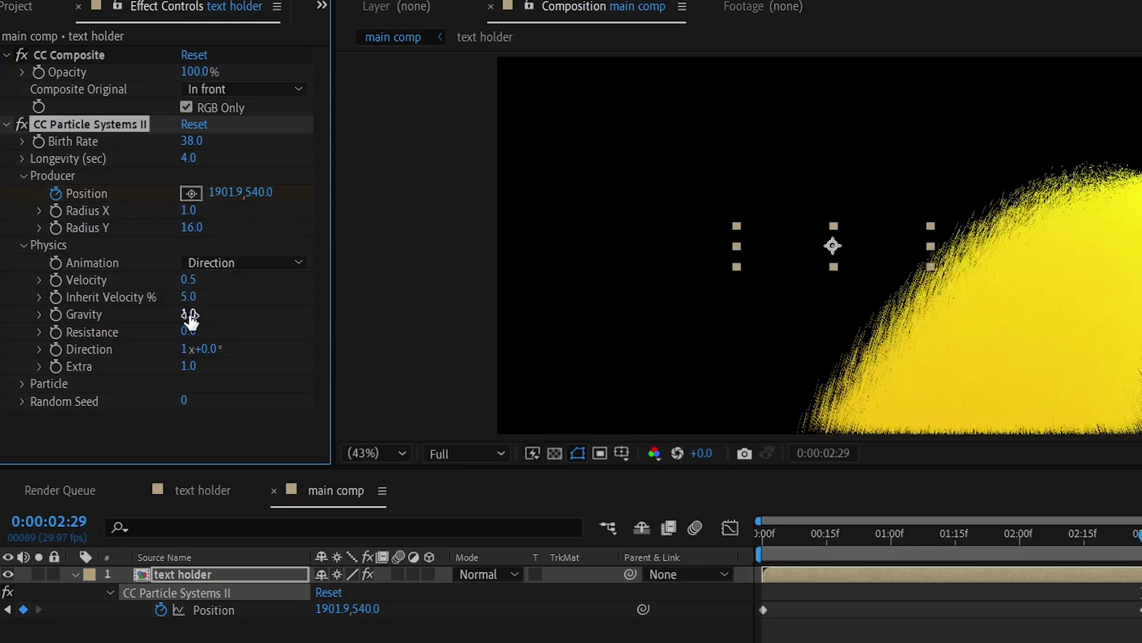
{"action": "type", "text": "-"}
{"action": "type", "text": ".3"}
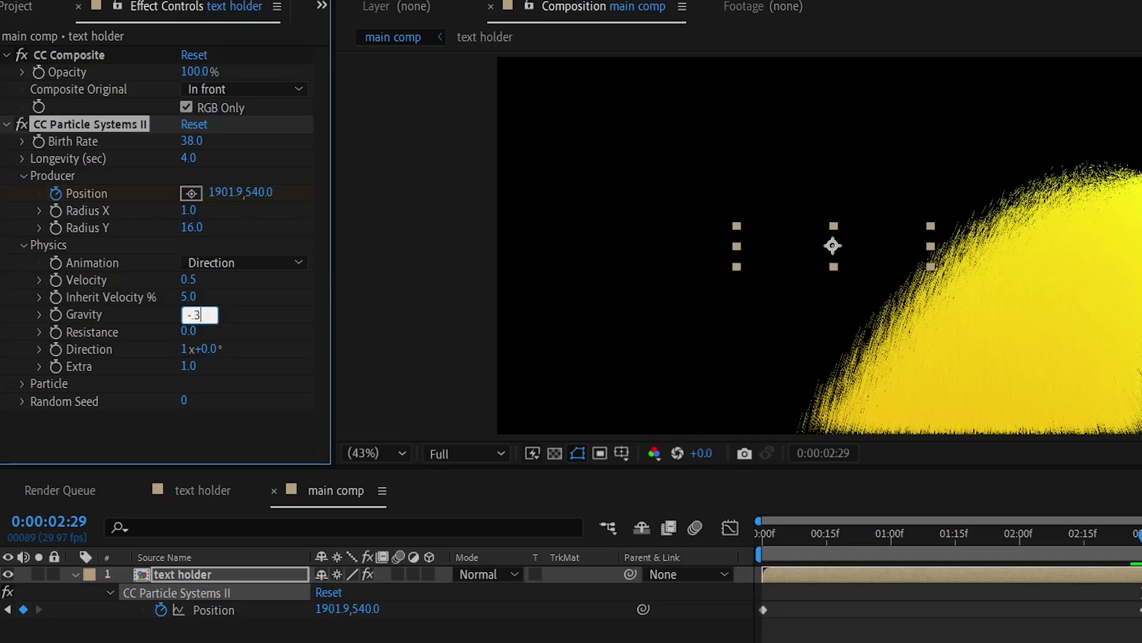
{"action": "key", "text": "Return"}
{"action": "left_click", "coordinate": [189, 331]}
{"action": "type", "text": "2"}
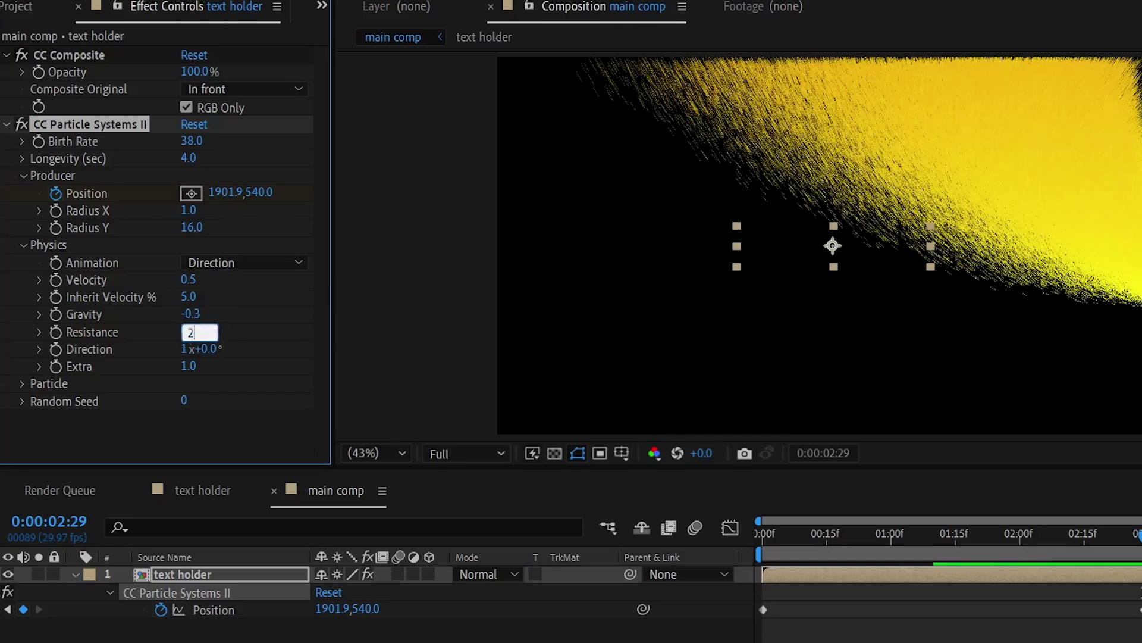
{"action": "key", "text": "Return"}
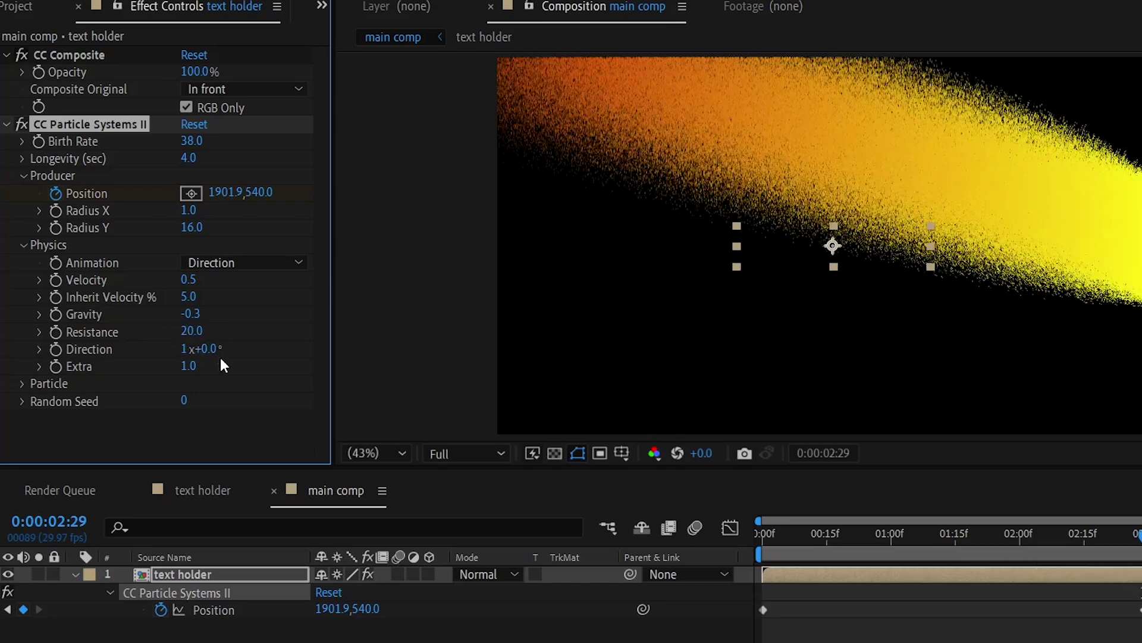
Turn on Source Alpha Inheritance and set the Birth Color to light blue 20B9FA.
{"action": "left_click", "coordinate": [22, 384]}
{"action": "left_click", "coordinate": [186, 387]}
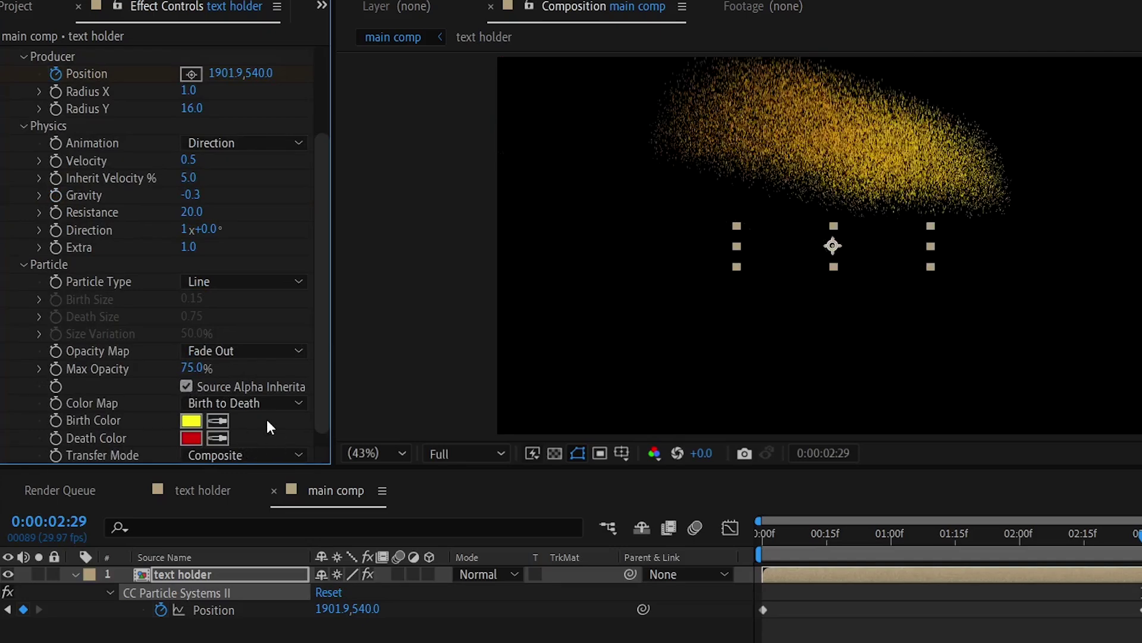
{"action": "left_click", "coordinate": [191, 422]}
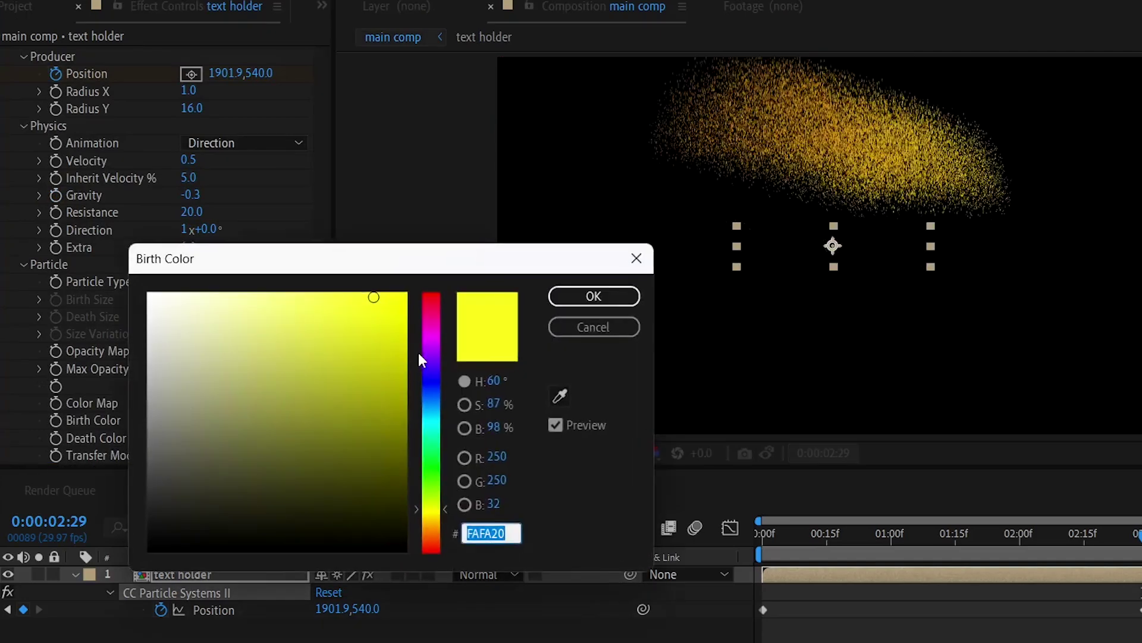
{"action": "left_click_drag", "start_coordinate": [421, 357], "coordinate": [432, 410]}
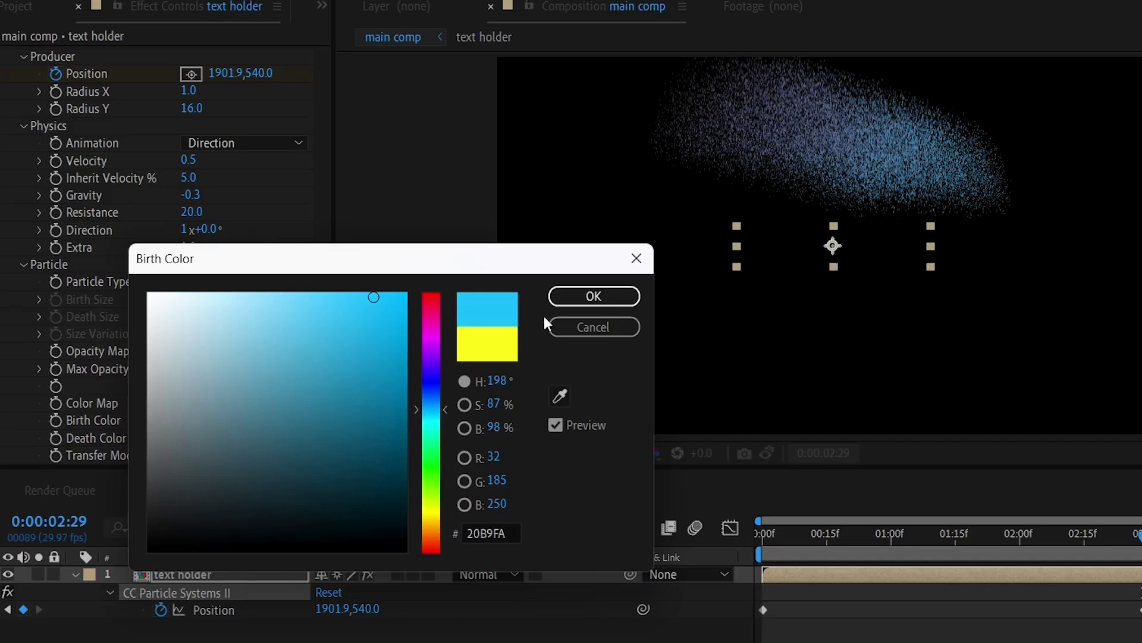
{"action": "left_click", "coordinate": [600, 297]}
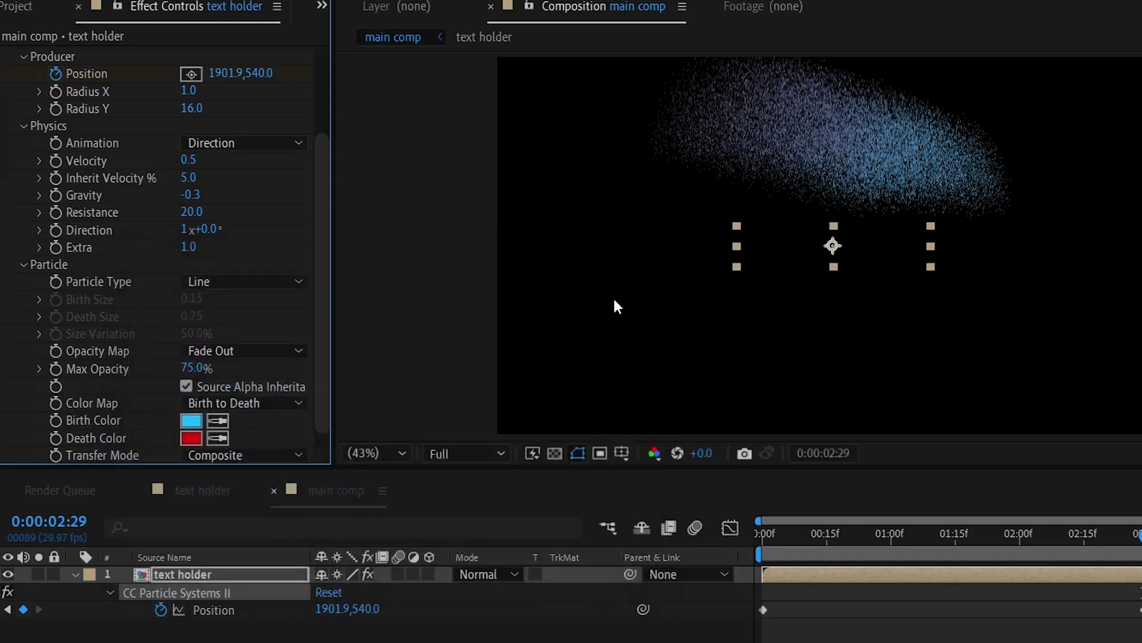
Set the Death Color to deep blue and preview the particle animation.
{"action": "left_click", "coordinate": [191, 437]}
{"action": "left_click_drag", "start_coordinate": [430, 406], "coordinate": [432, 388]}
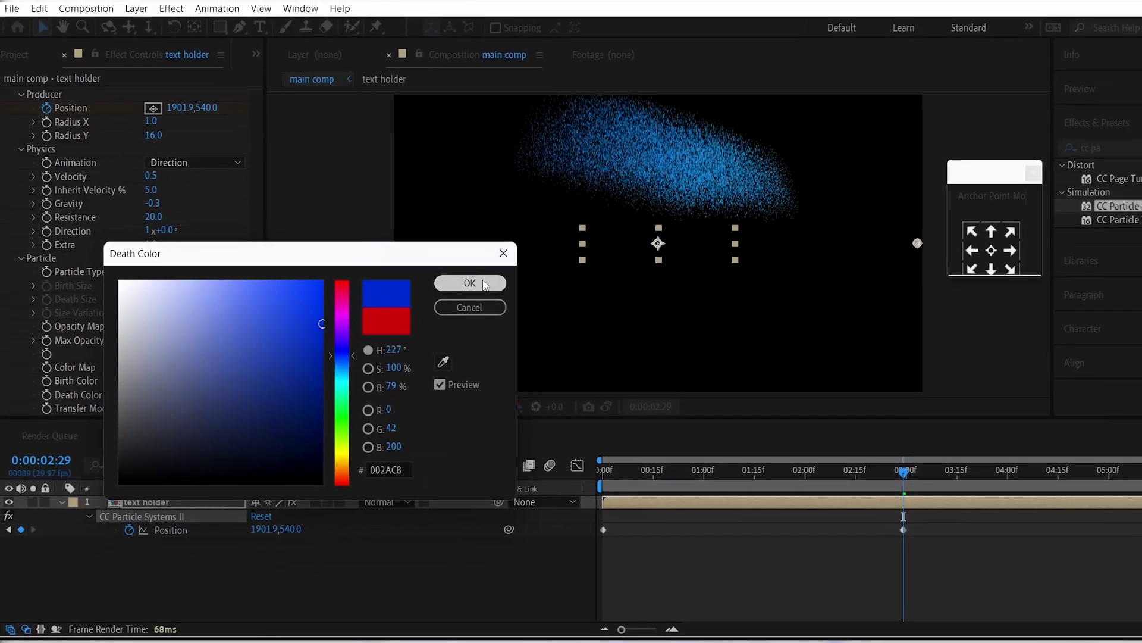
{"action": "key", "text": "Return"}
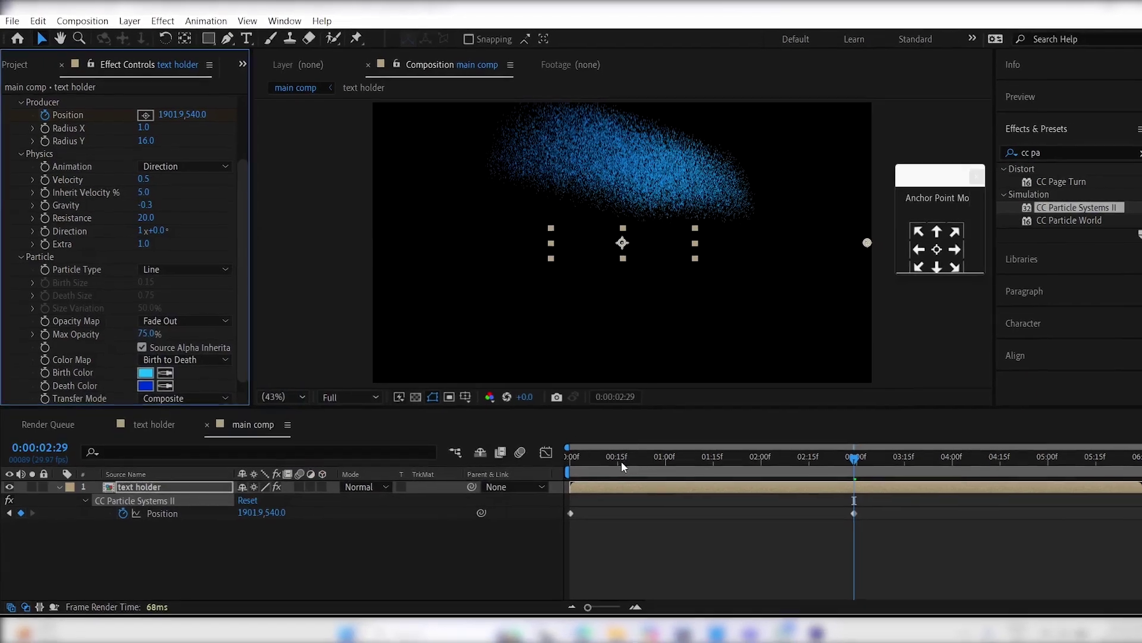
{"action": "left_click_drag", "start_coordinate": [617, 461], "coordinate": [499, 456]}
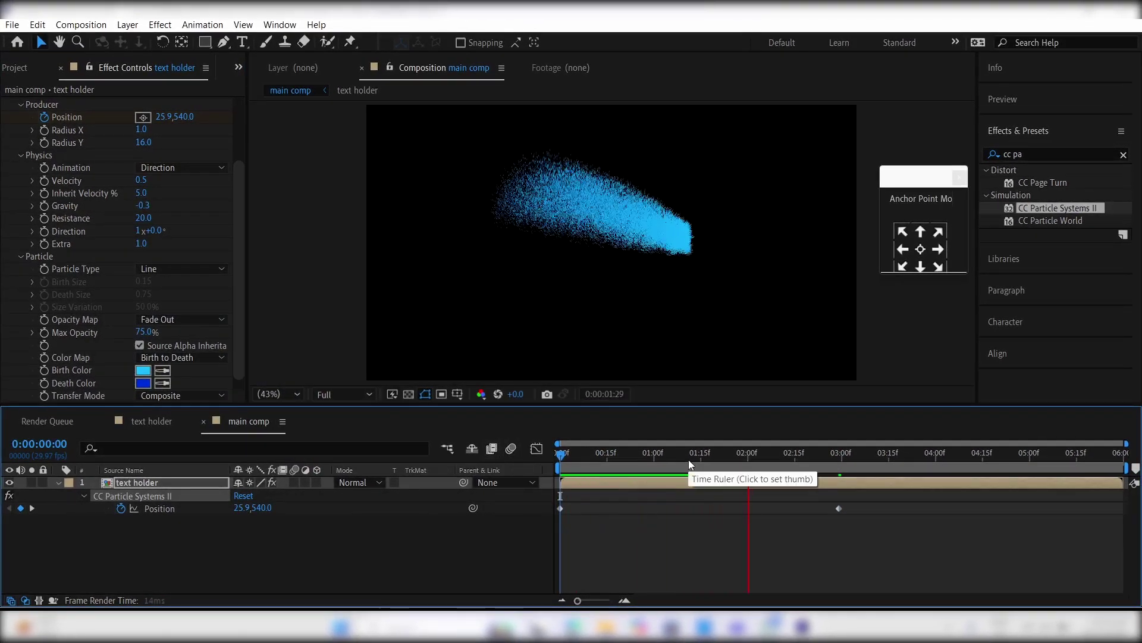
{"action": "left_click", "coordinate": [648, 455]}
{"action": "left_click", "coordinate": [605, 485]}
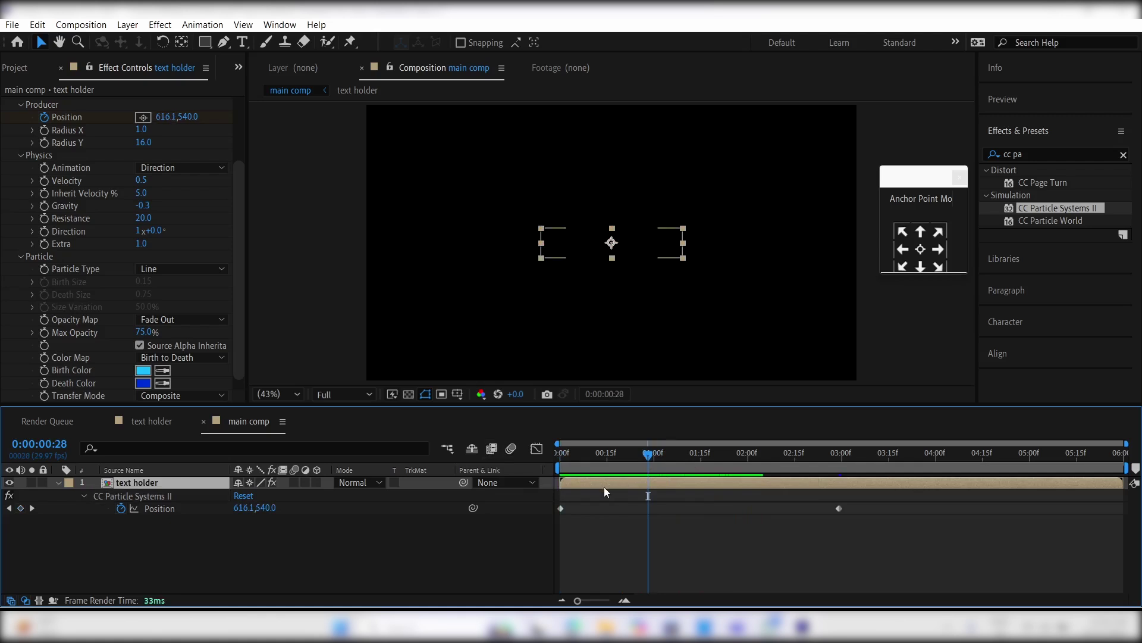
Duplicate text holder and delete CC Particle Systems II and CC Composite from the copy.
{"action": "key", "text": "ctrl+d"}
{"action": "left_click_drag", "start_coordinate": [601, 465], "coordinate": [594, 466]}
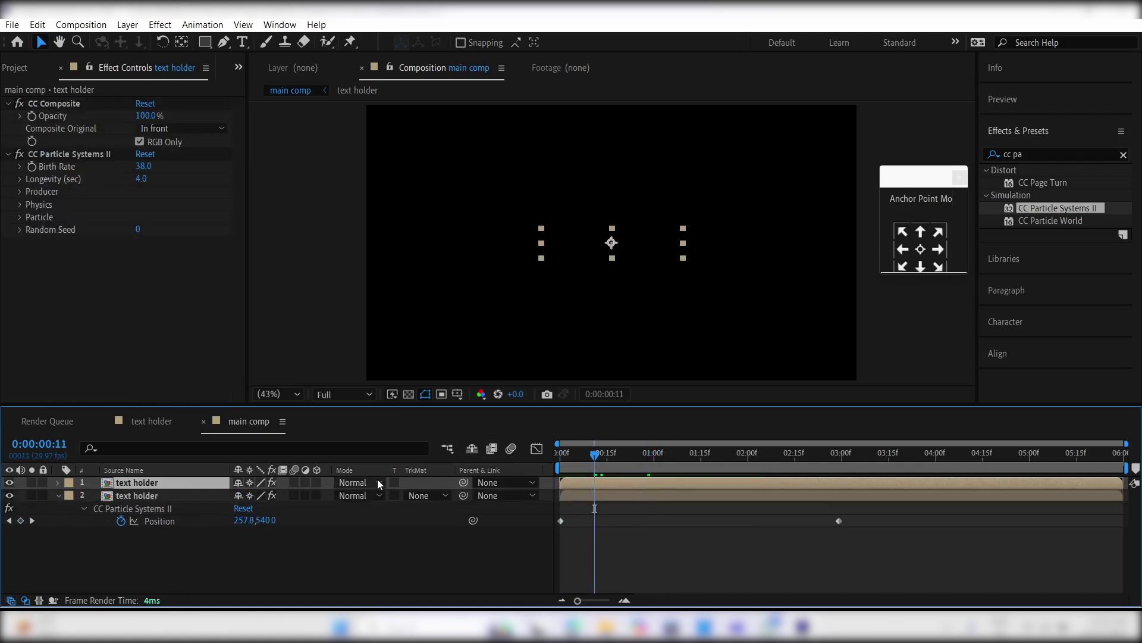
{"action": "left_click", "coordinate": [57, 156]}
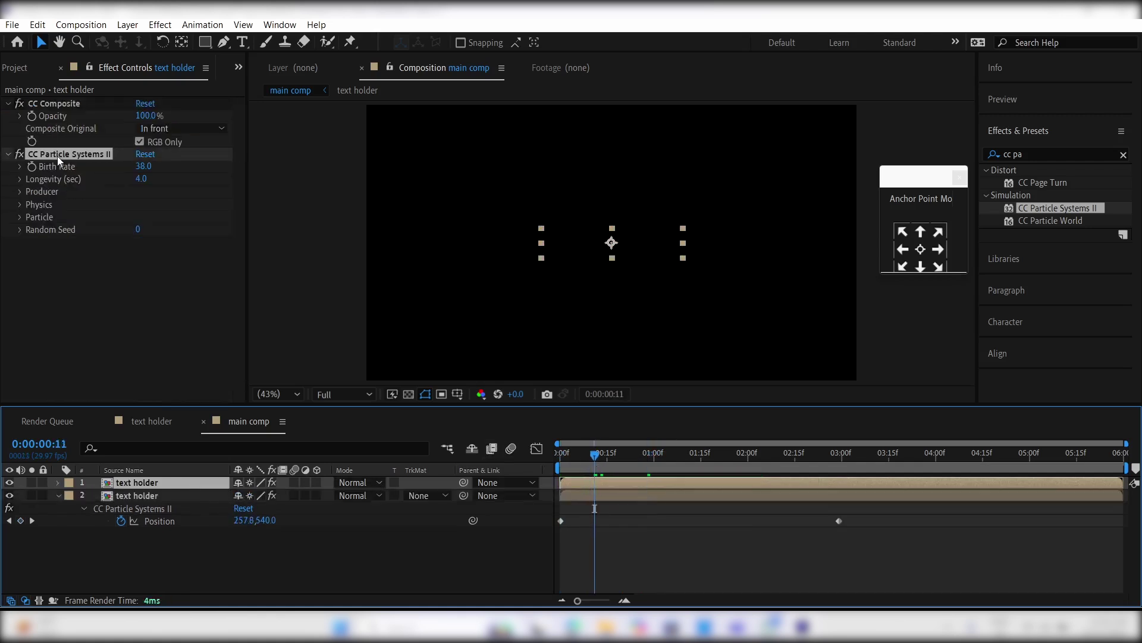
{"action": "key", "text": "Delete"}
{"action": "left_click", "coordinate": [53, 105]}
{"action": "key", "text": "Delete"}
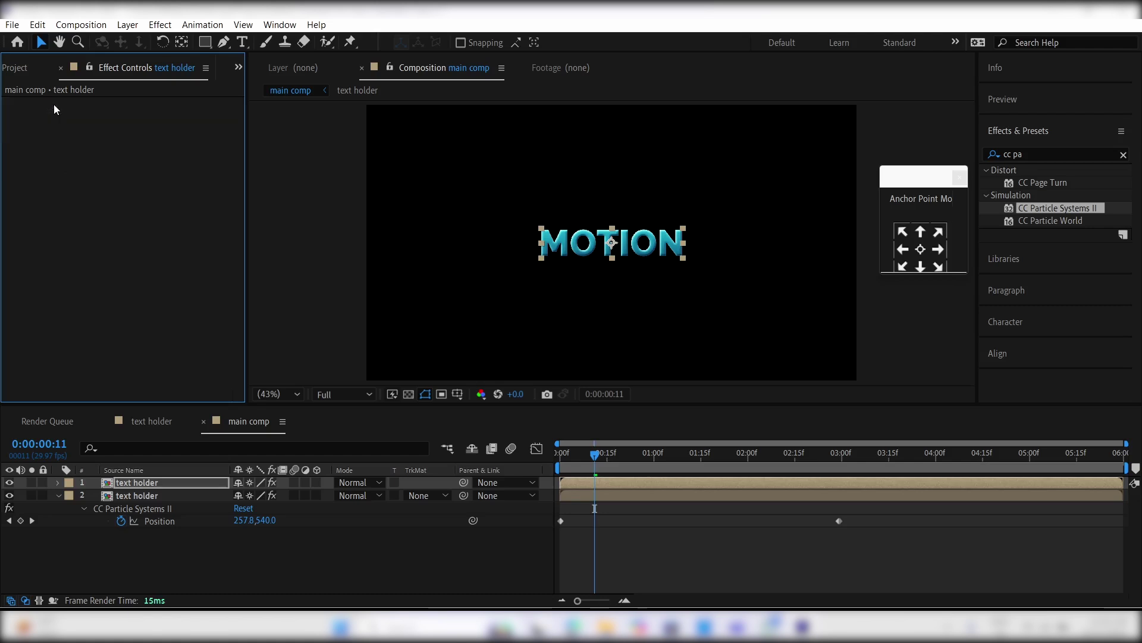
{"action": "left_click", "coordinate": [589, 485]}
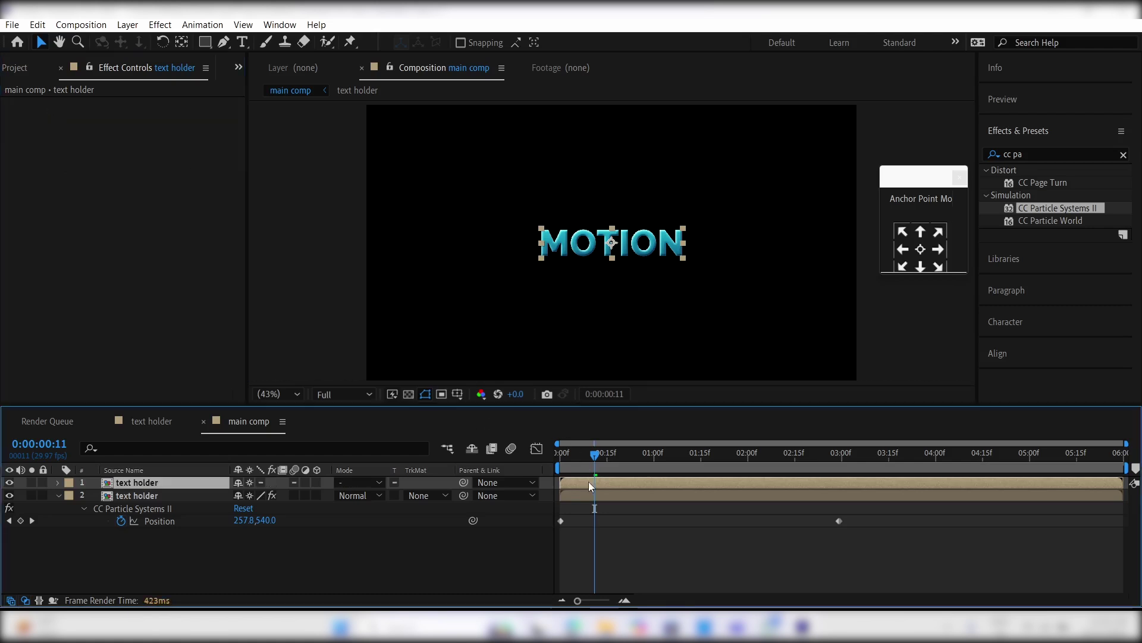
Apply Linear Wipe to the top text holder layer and keyframe its Transition Completion at frame 0.
{"action": "left_click", "coordinate": [1022, 153]}
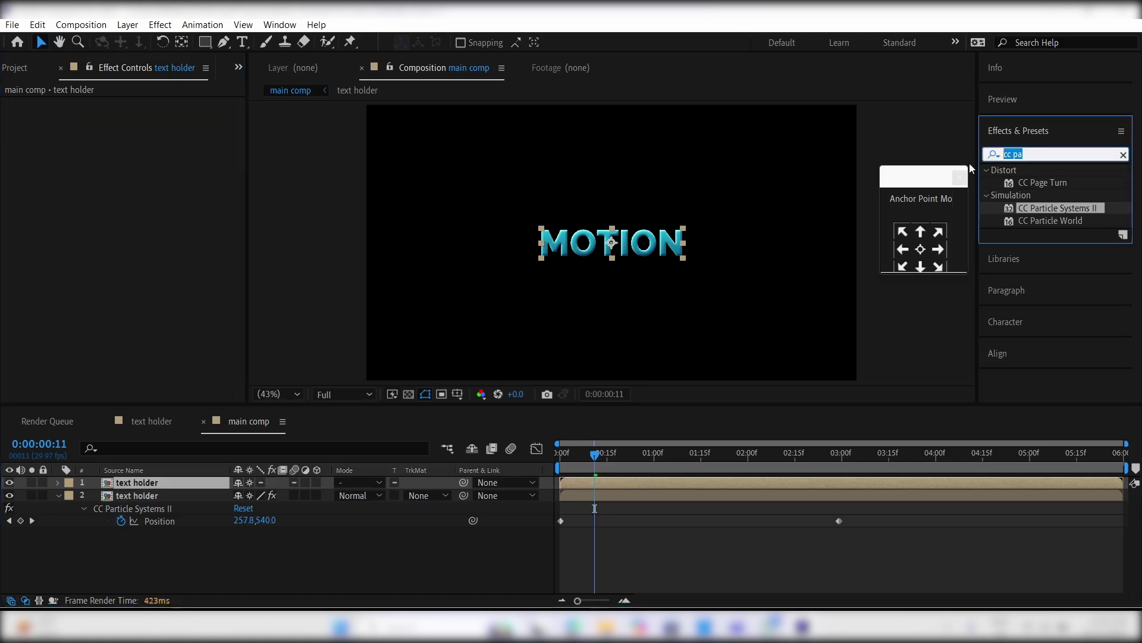
{"action": "type", "text": "linear"}
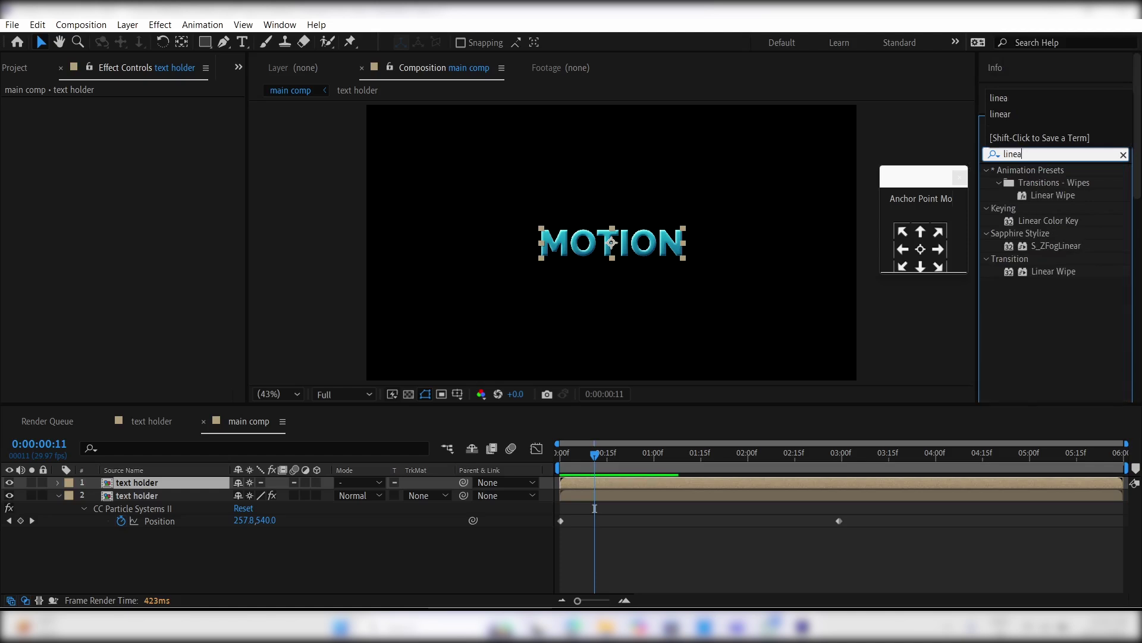
{"action": "left_click_drag", "start_coordinate": [1054, 271], "coordinate": [620, 485]}
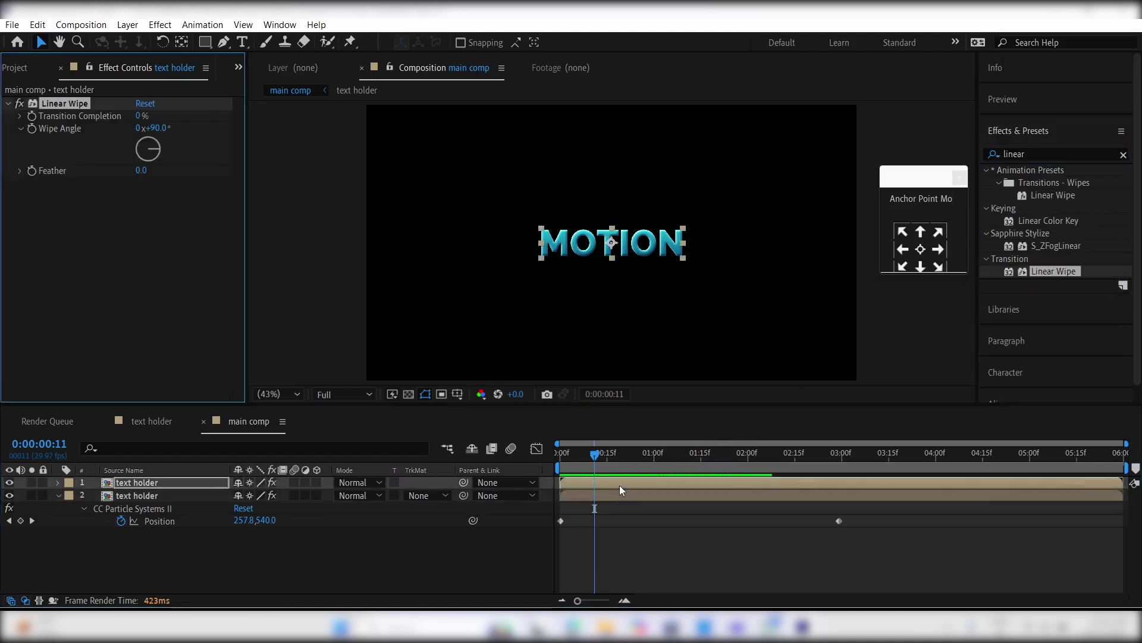
{"action": "left_click", "coordinate": [559, 470]}
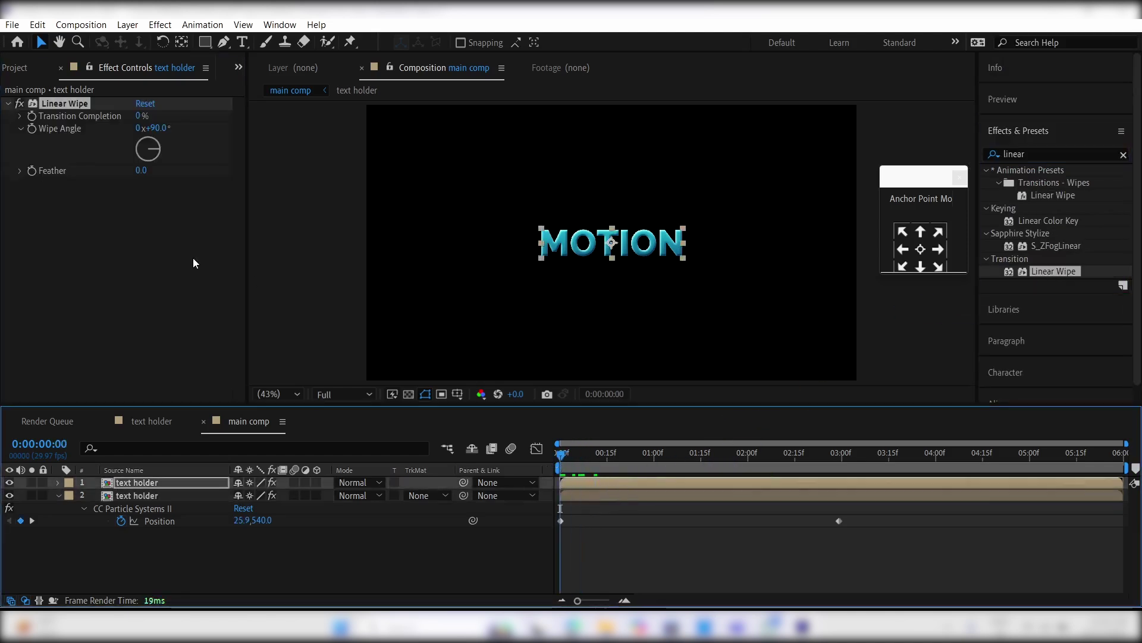
{"action": "left_click", "coordinate": [32, 116]}
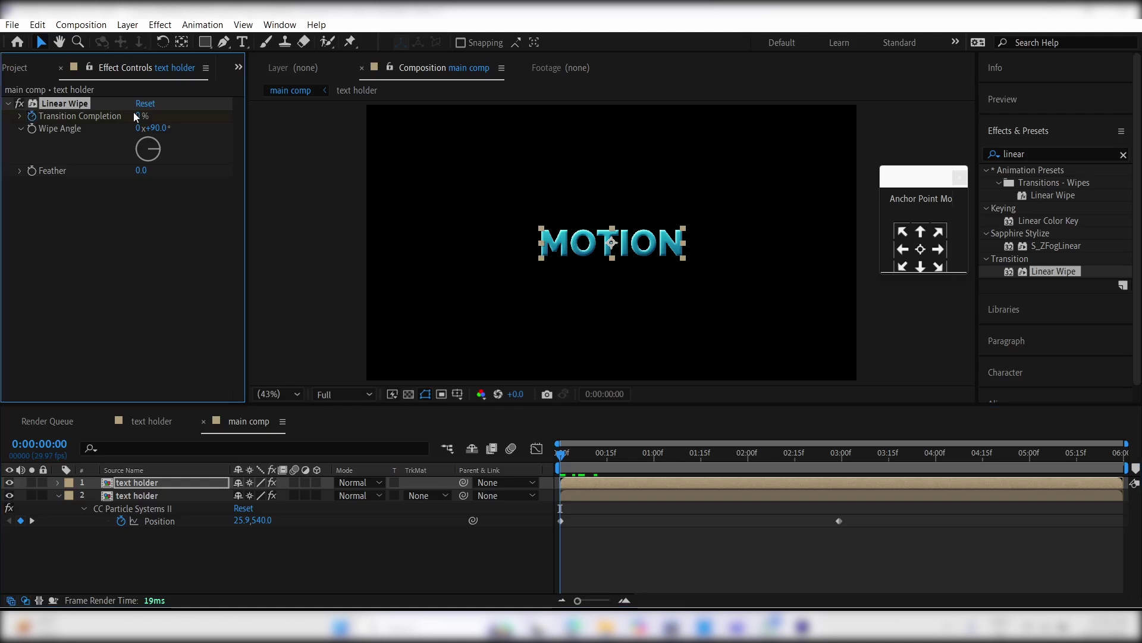
Set wipe completion to 100% and move that keyframe to about 3 seconds.
{"action": "left_click_drag", "start_coordinate": [141, 116], "coordinate": [303, 115]}
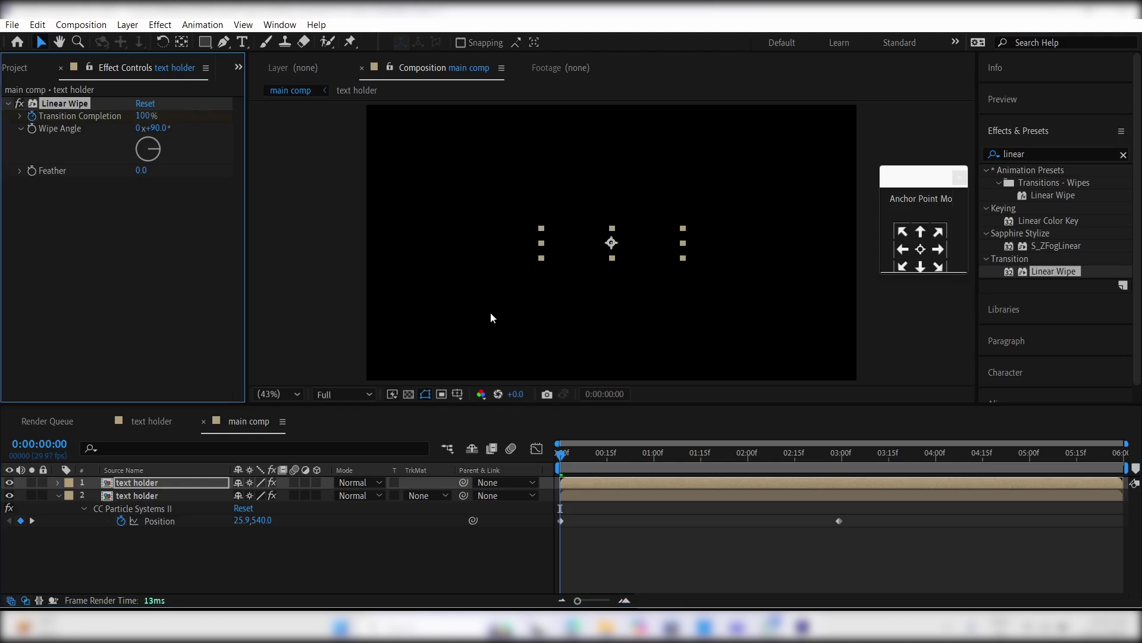
{"action": "key", "text": "u"}
{"action": "left_click_drag", "start_coordinate": [803, 453], "coordinate": [840, 453]}
{"action": "left_click_drag", "start_coordinate": [560, 509], "coordinate": [838, 531]}
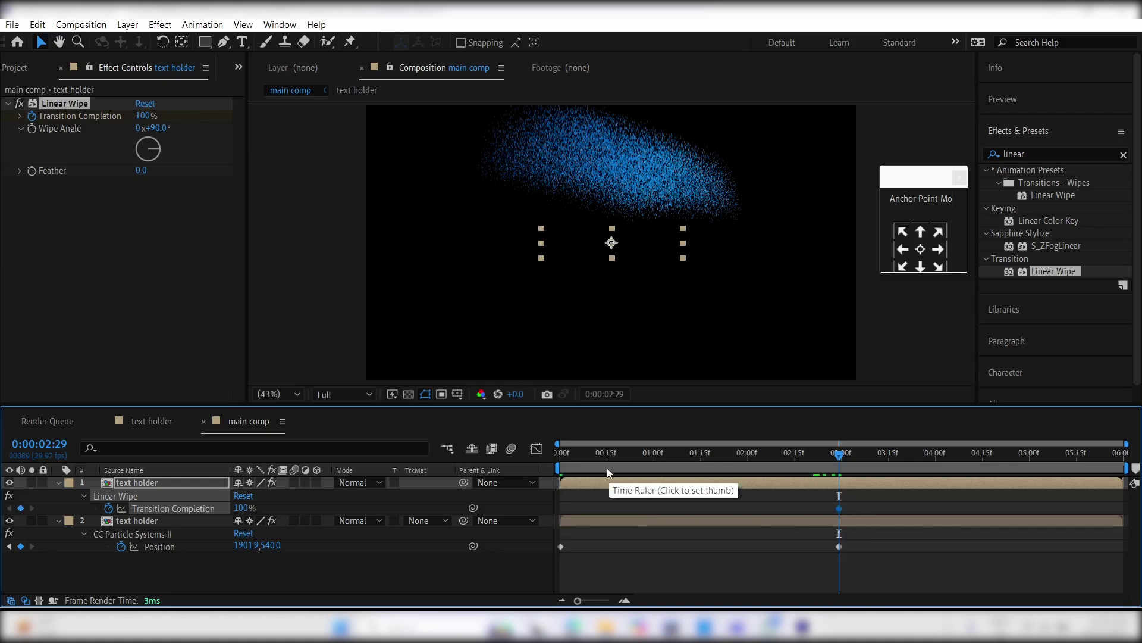
Set the wipe to 0% at the start and preview the reveal partway.
{"action": "key", "text": "Home"}
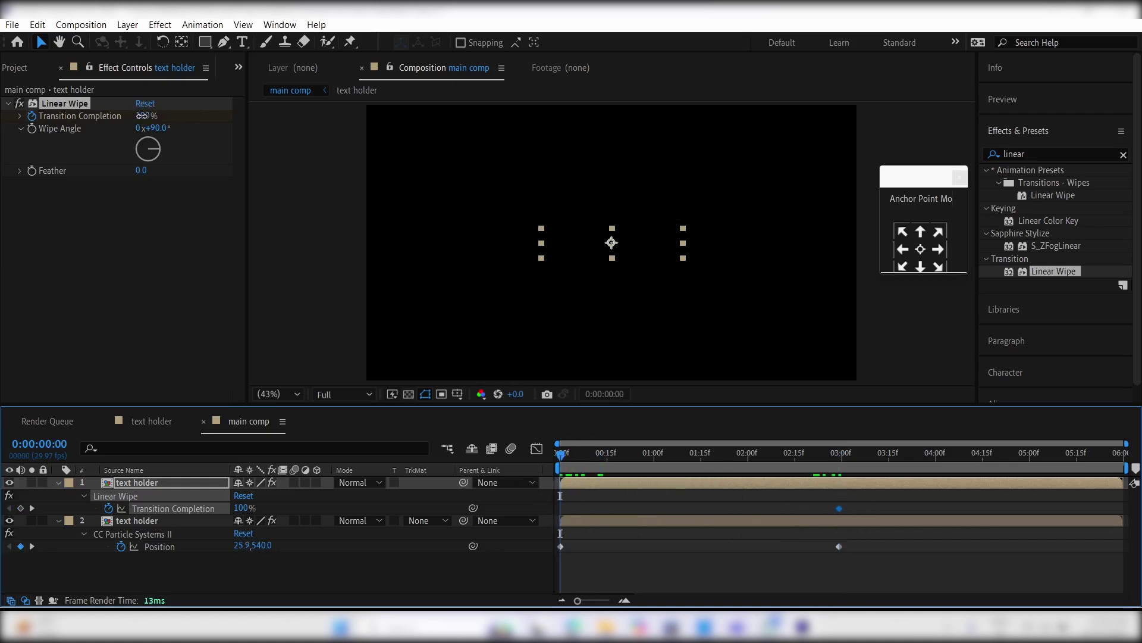
{"action": "left_click_drag", "start_coordinate": [141, 116], "coordinate": [7, 126]}
{"action": "left_click", "coordinate": [523, 474]}
{"action": "key", "text": "space"}
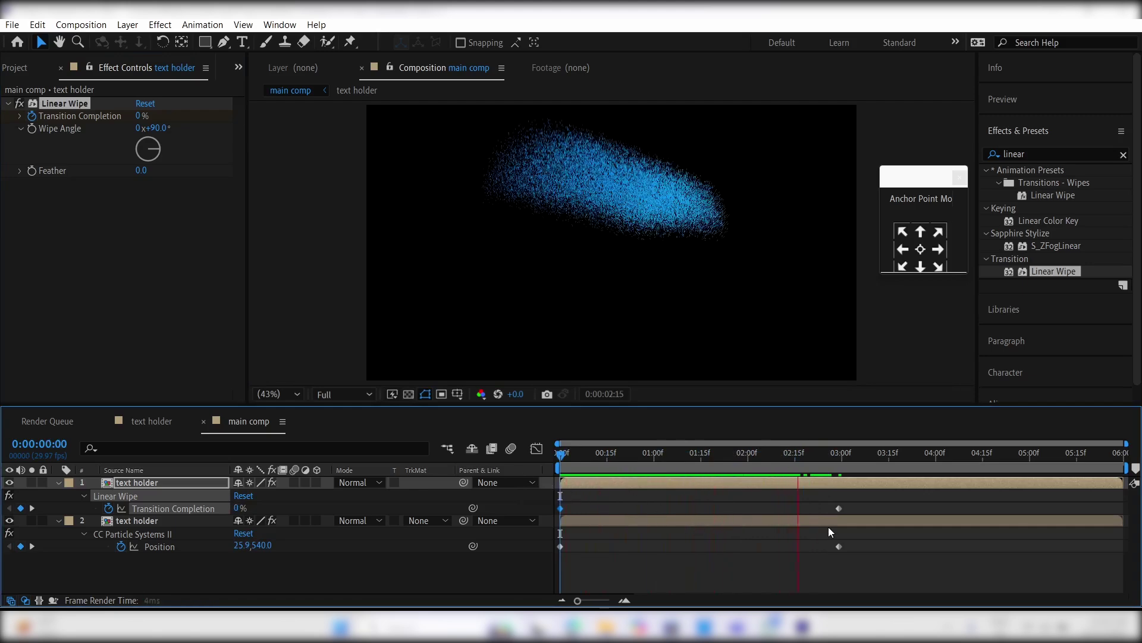
{"action": "left_click", "coordinate": [711, 459]}
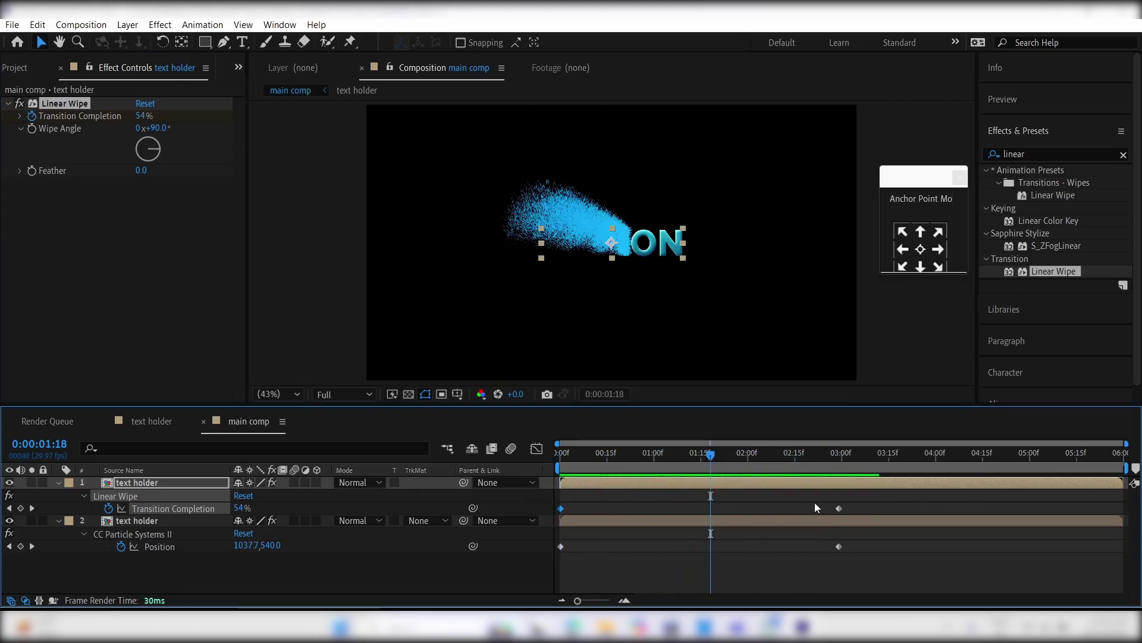
Shift the four wipe and emitter keyframes later, pull the end keys one second earlier, and preview.
{"action": "left_click_drag", "start_coordinate": [877, 497], "coordinate": [531, 551]}
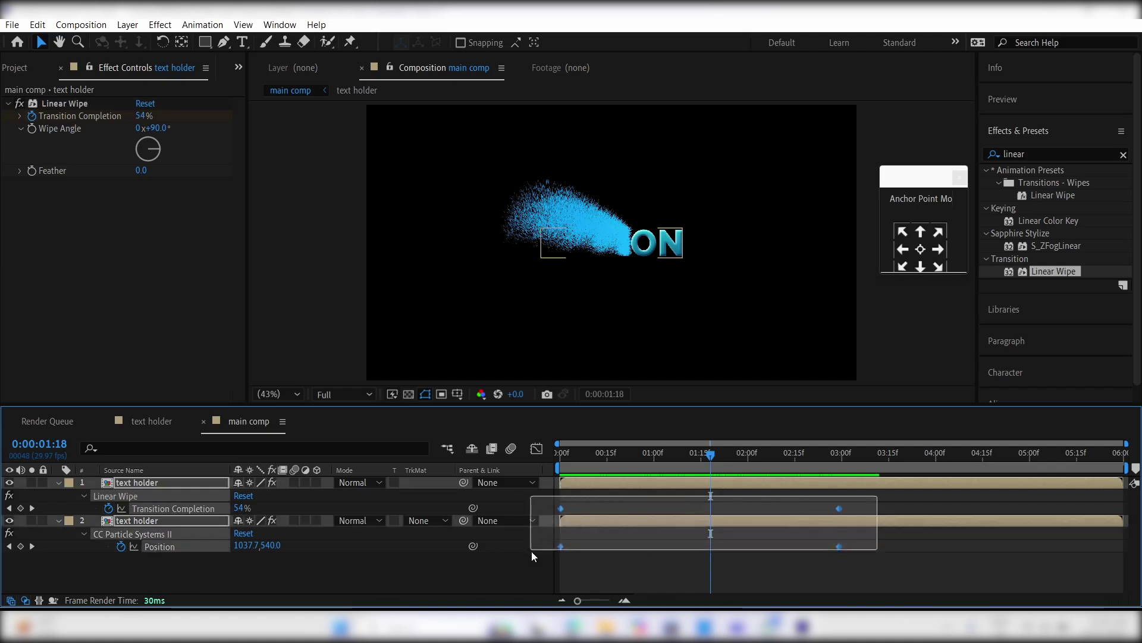
{"action": "left_click_drag", "start_coordinate": [562, 510], "coordinate": [705, 508]}
{"action": "left_click_drag", "start_coordinate": [1000, 562], "coordinate": [692, 491]}
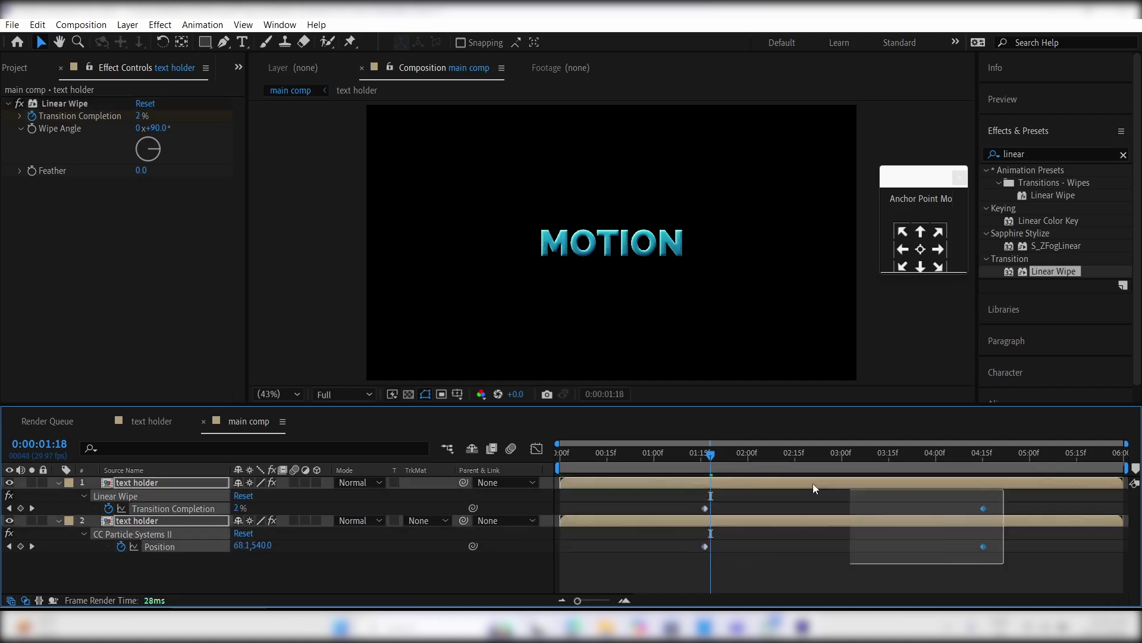
{"action": "left_click_drag", "start_coordinate": [981, 508], "coordinate": [896, 508]}
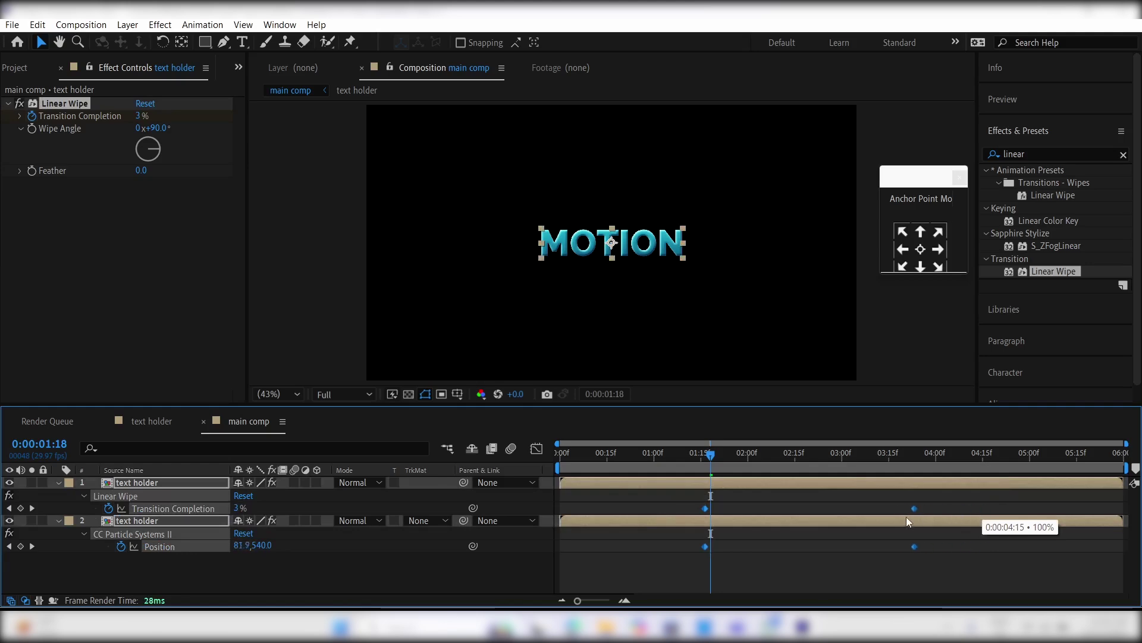
{"action": "left_click", "coordinate": [669, 461]}
{"action": "key", "text": "space"}
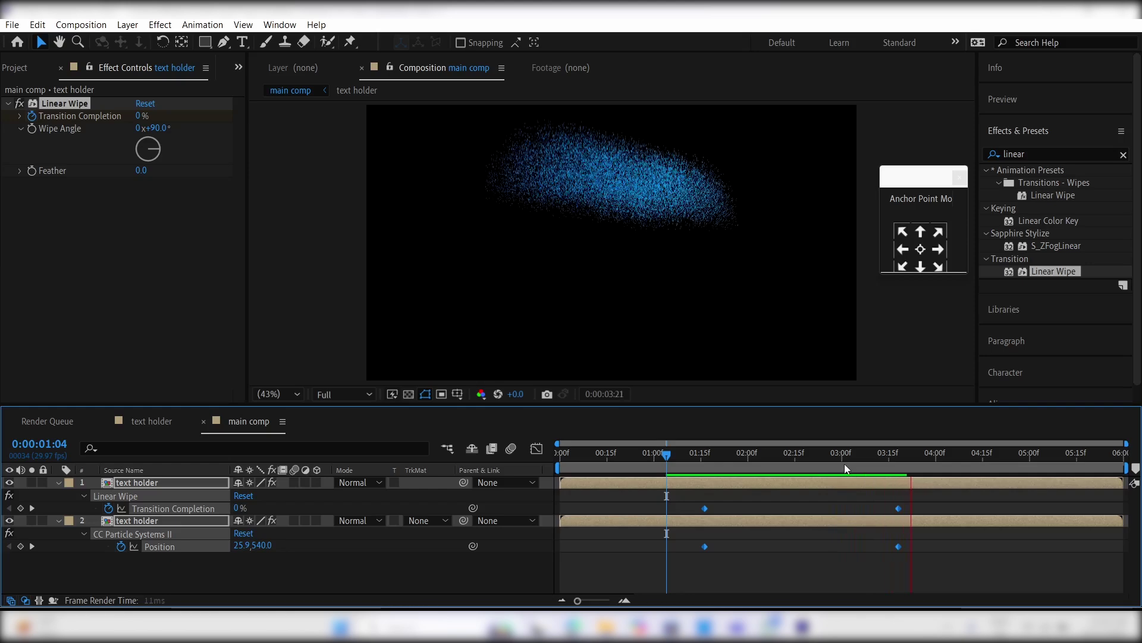
{"action": "left_click", "coordinate": [137, 521]}
Add emitter Position keyframes so particles stay on the wipe edge.
{"action": "left_click", "coordinate": [179, 205]}
{"action": "left_click_drag", "start_coordinate": [178, 204], "coordinate": [176, 204]}
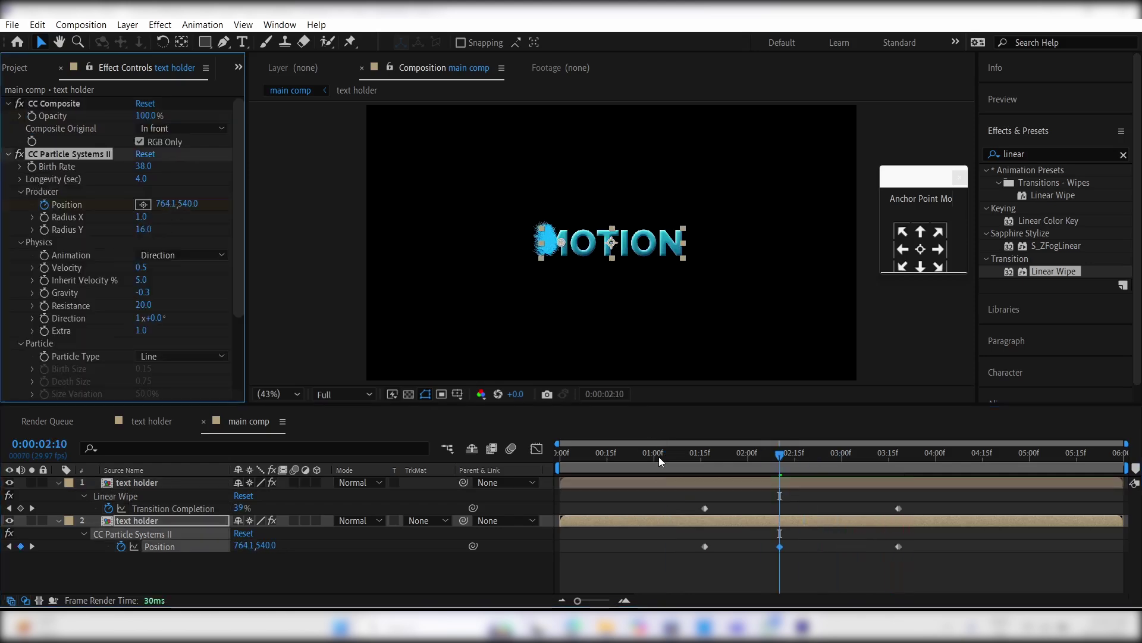
{"action": "mouse_move", "coordinate": [772, 457]}
{"action": "left_mouse_down"}
{"action": "mouse_move", "coordinate": [827, 465]}
{"action": "mouse_move", "coordinate": [814, 468]}
{"action": "left_mouse_up"}
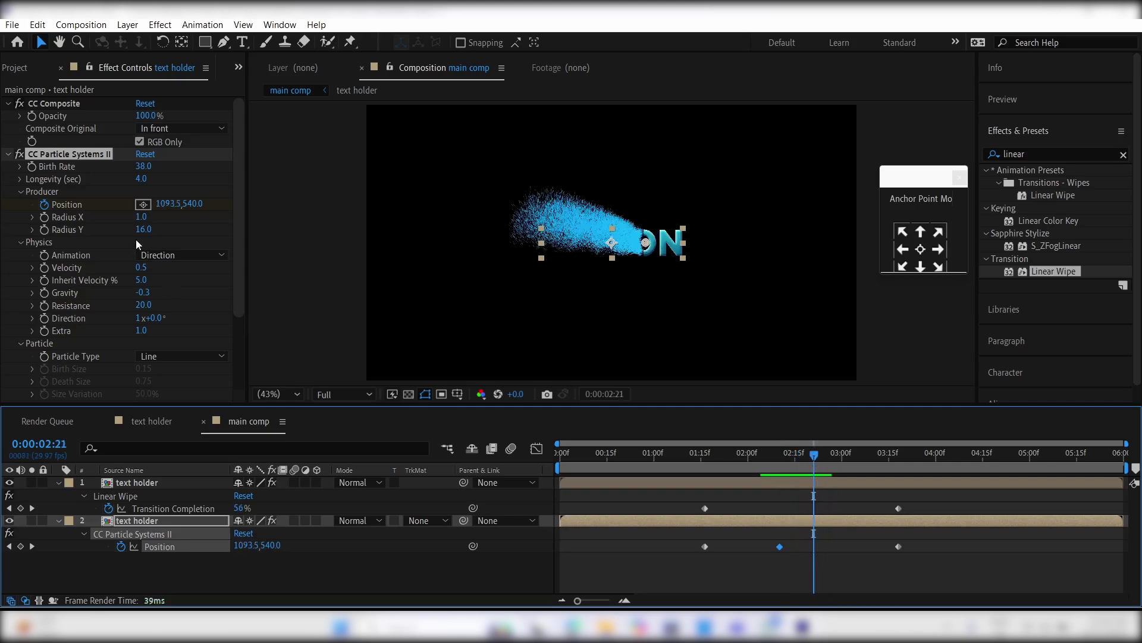
{"action": "left_click_drag", "start_coordinate": [167, 202], "coordinate": [172, 202]}
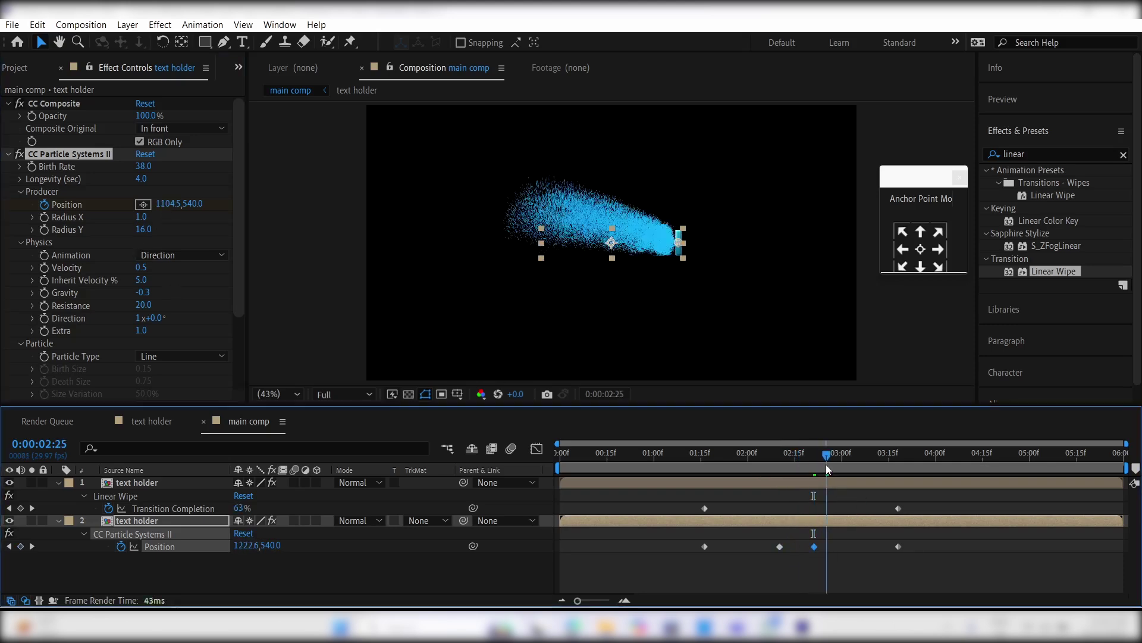
{"action": "left_click_drag", "start_coordinate": [826, 465], "coordinate": [799, 460]}
{"action": "left_click", "coordinate": [685, 455]}
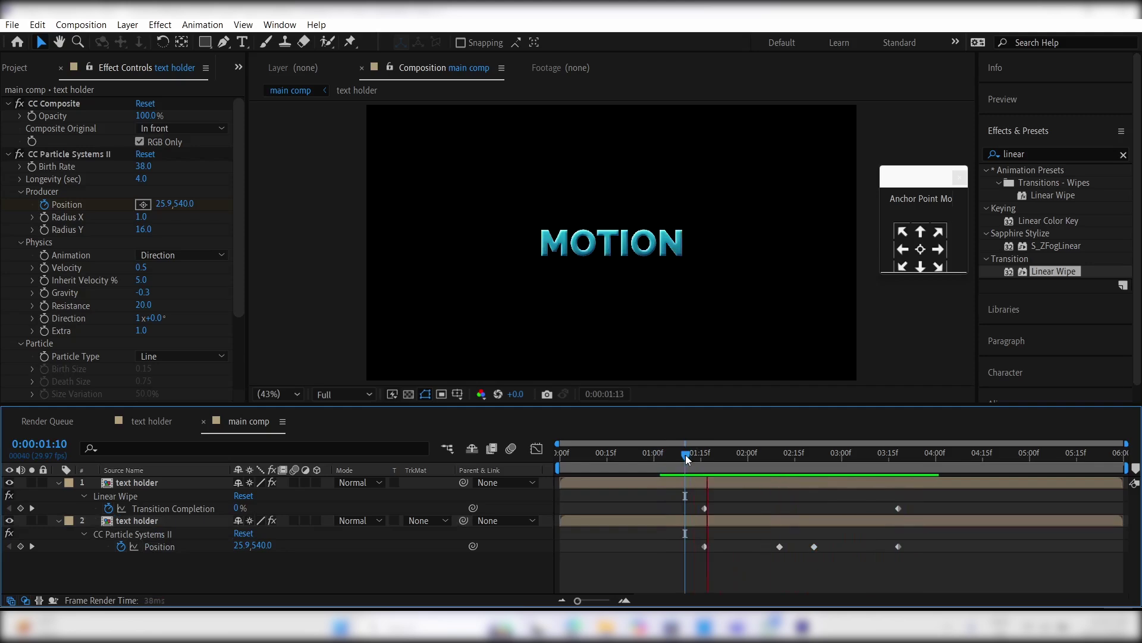
Set the preview resolution to Half and move to about 0:14.
{"action": "left_click", "coordinate": [333, 393]}
{"action": "left_click", "coordinate": [355, 449]}
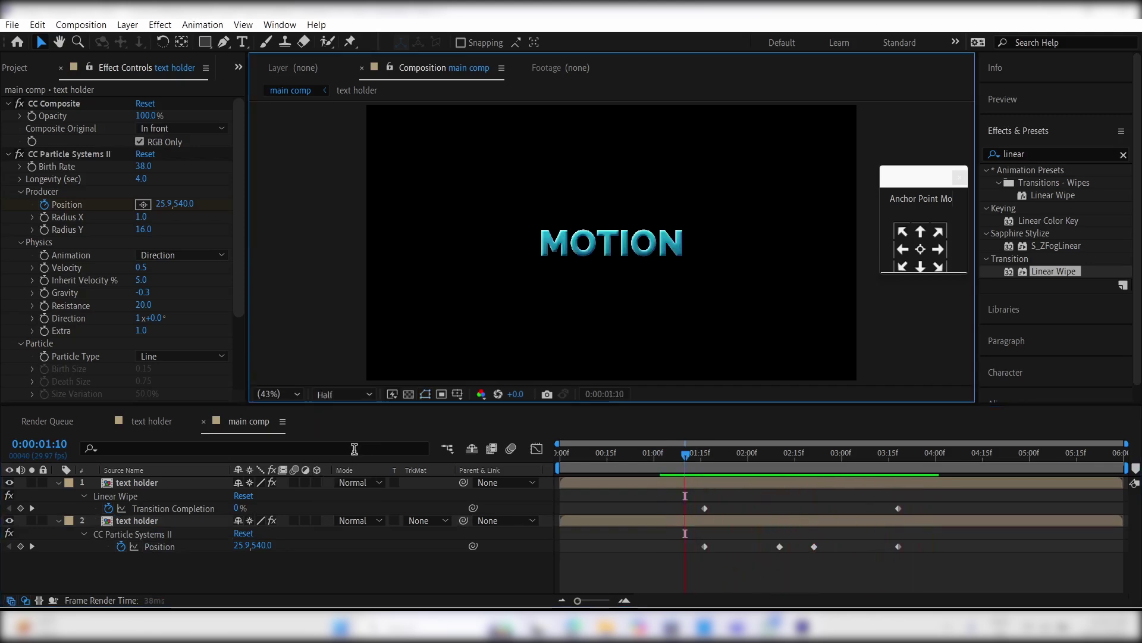
{"action": "left_click_drag", "start_coordinate": [638, 455], "coordinate": [605, 457]}
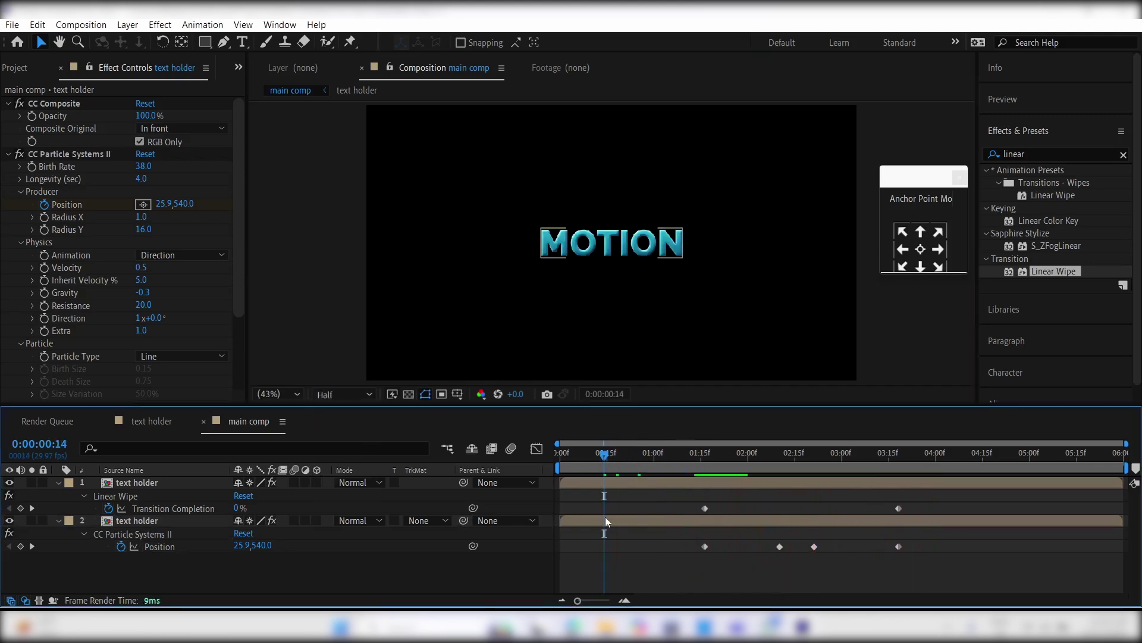
Add a Null Object and parent both text holder layers to Null 1.
{"action": "right_click", "coordinate": [402, 569]}
{"action": "mouse_move", "coordinate": [438, 395]}
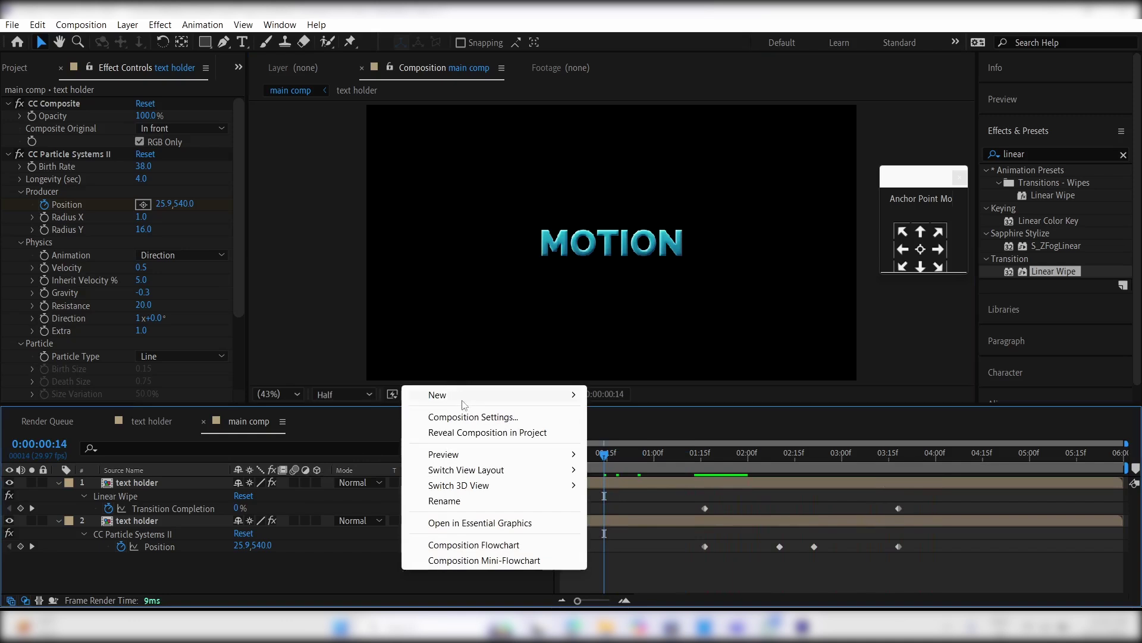
{"action": "left_click", "coordinate": [639, 482]}
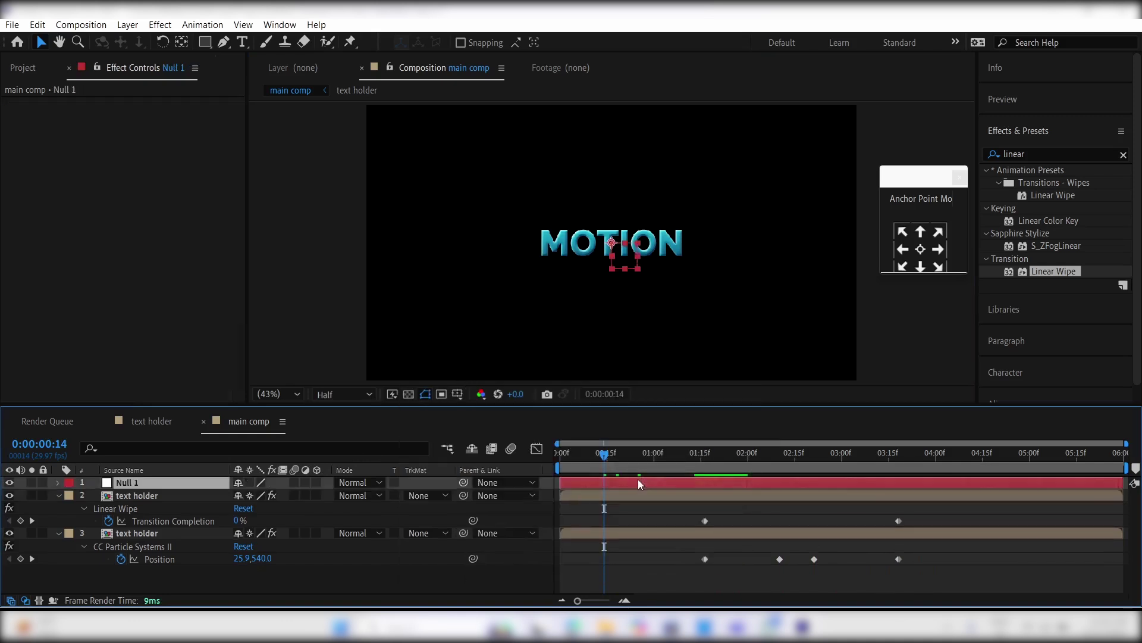
{"action": "left_click_drag", "start_coordinate": [169, 583], "coordinate": [357, 497]}
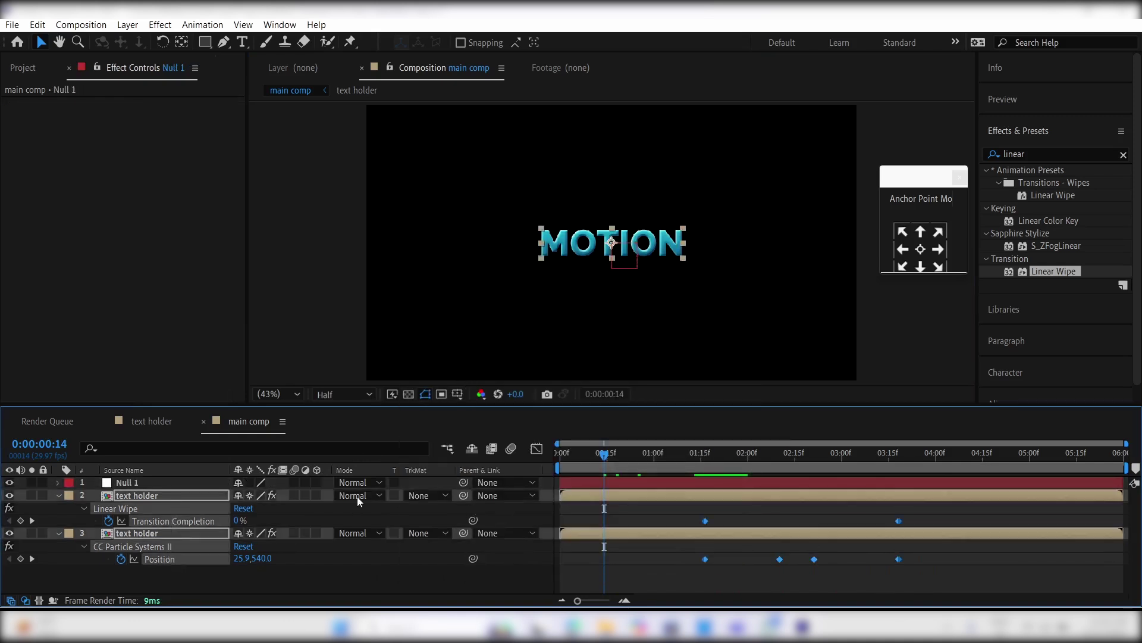
{"action": "left_click_drag", "start_coordinate": [463, 496], "coordinate": [191, 483]}
{"action": "left_click", "coordinate": [442, 573]}
Keyframe Null 1's Scale from 0% at the start to full size around 1:10.
{"action": "left_click", "coordinate": [638, 487]}
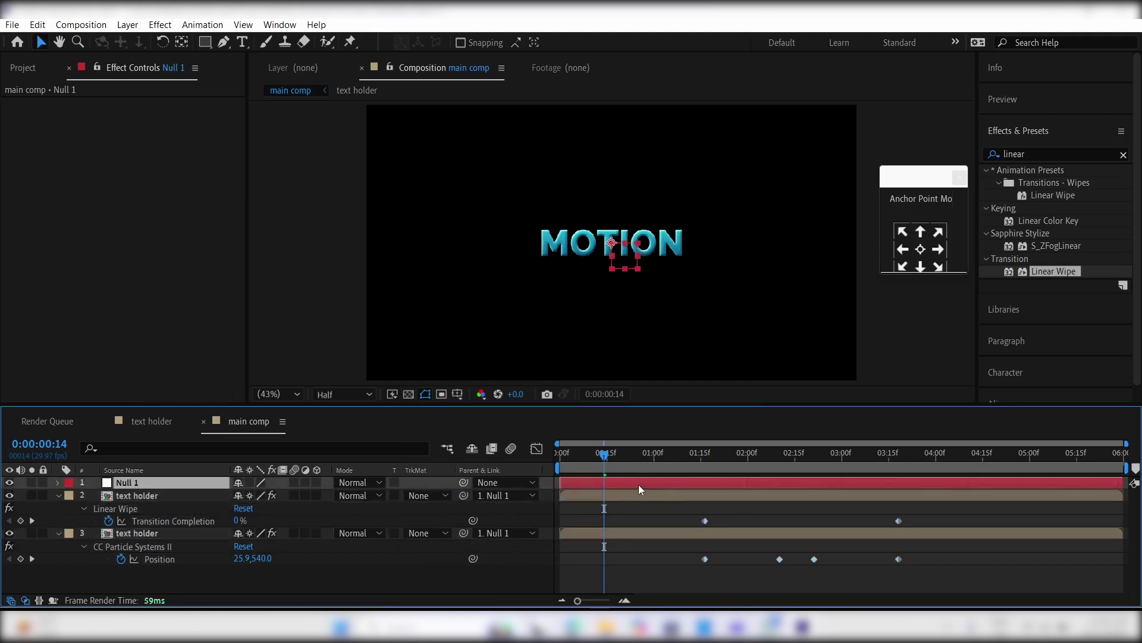
{"action": "key", "text": "s"}
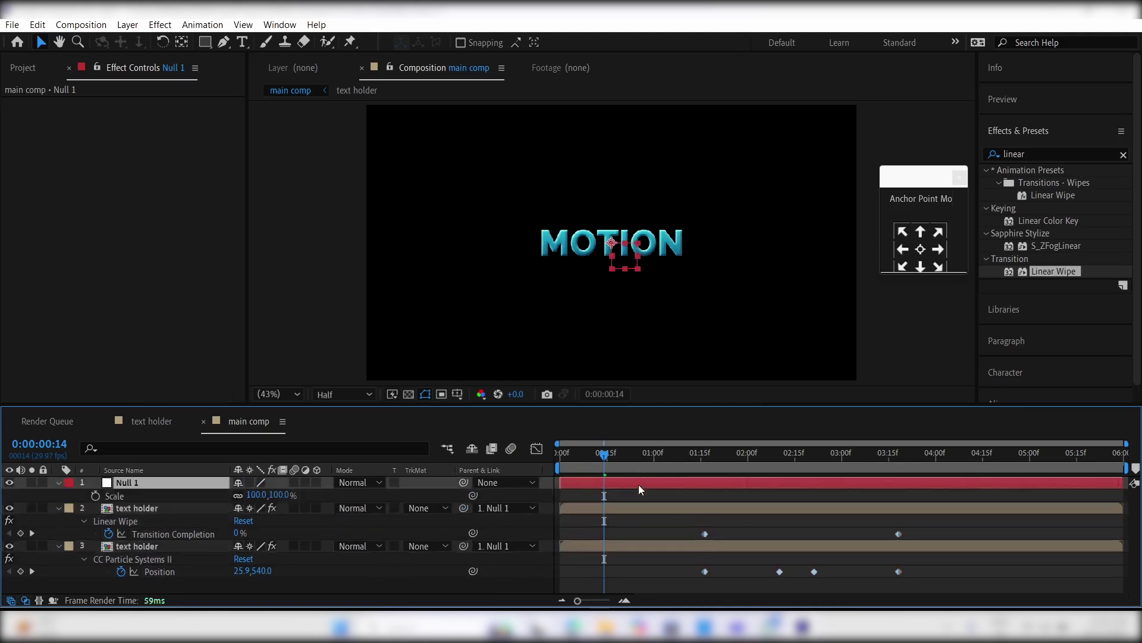
{"action": "key", "text": "shift+r"}
{"action": "key", "text": "alt+shift+s"}
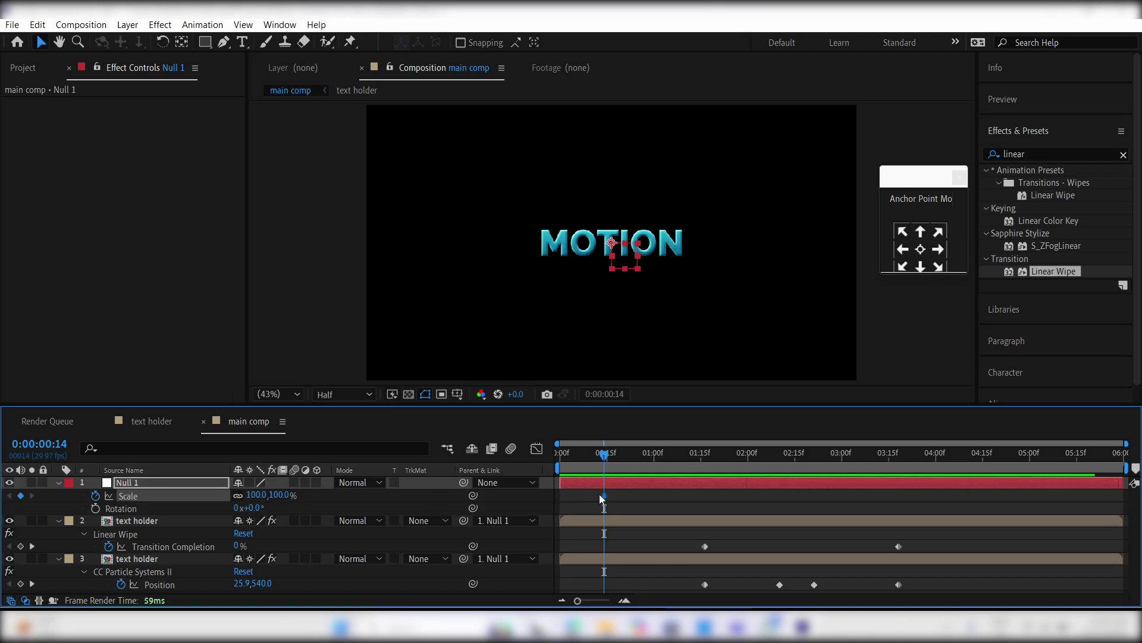
{"action": "left_click_drag", "start_coordinate": [604, 494], "coordinate": [683, 497]}
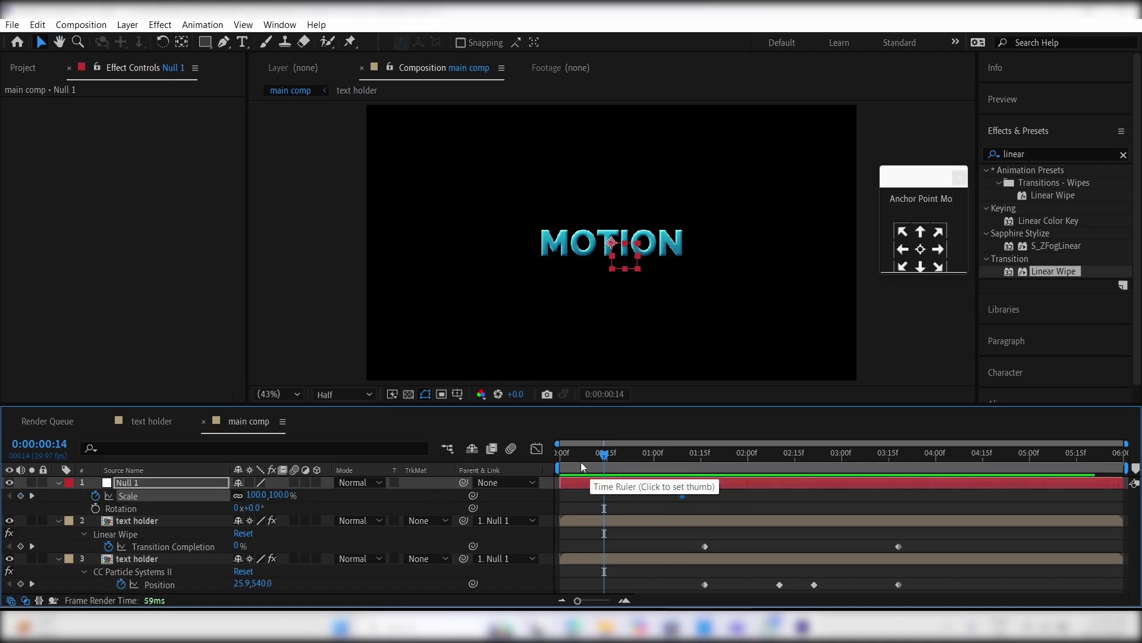
{"action": "left_click_drag", "start_coordinate": [582, 462], "coordinate": [559, 454]}
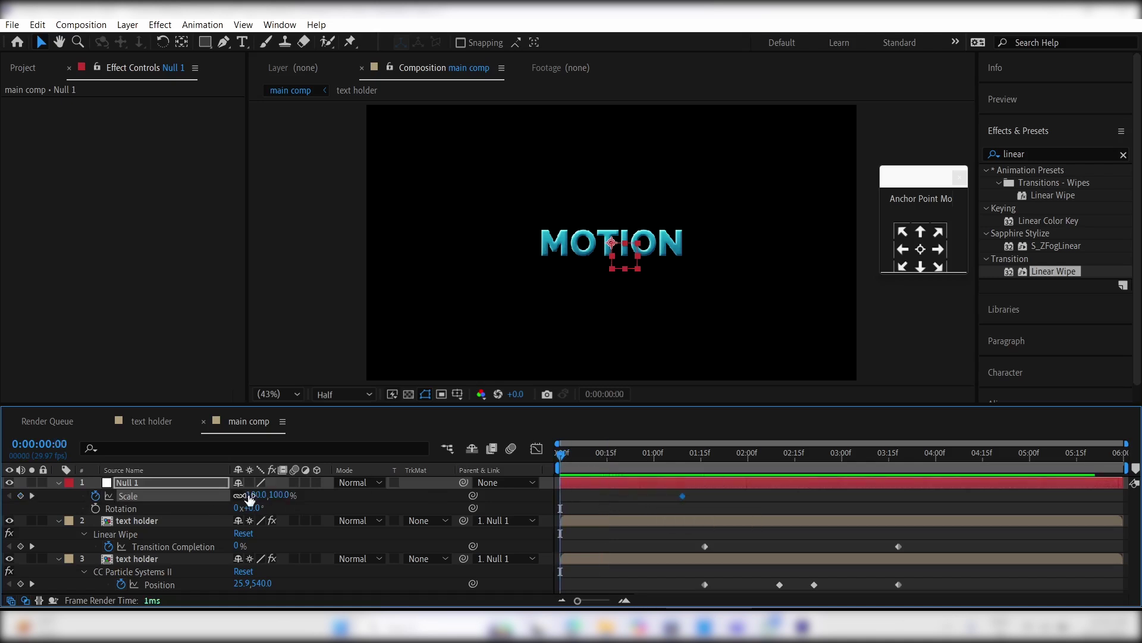
{"action": "left_click", "coordinate": [250, 495]}
{"action": "key", "text": "Return"}
Keyframe Null 1's Rotation from -180°, aligned with the Scale keys, and select both.
{"action": "left_click", "coordinate": [95, 508]}
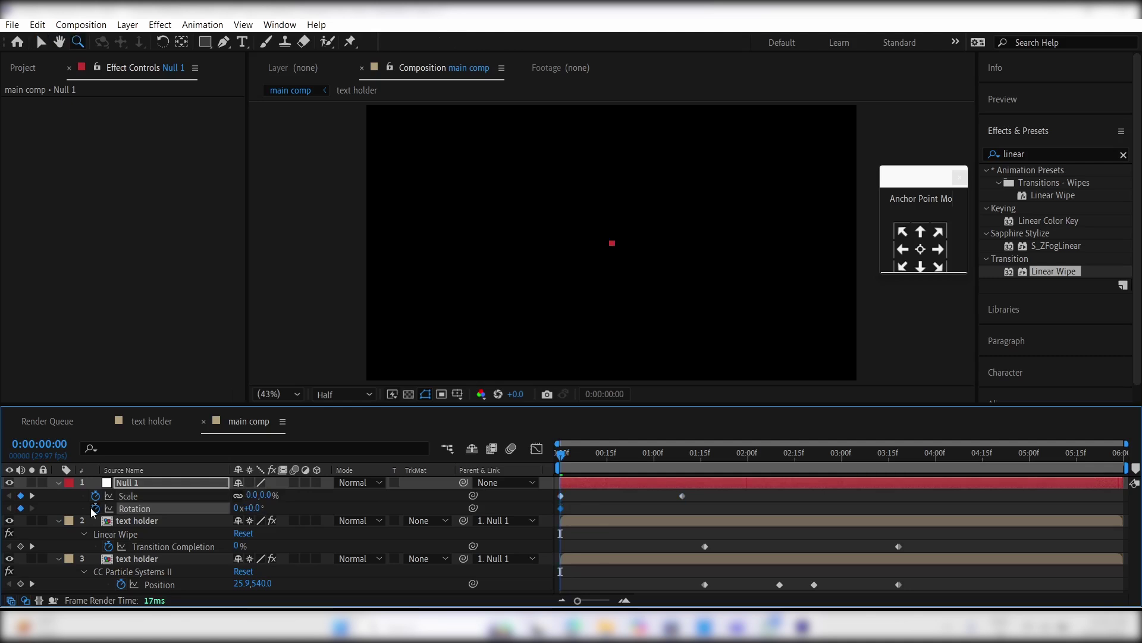
{"action": "left_click_drag", "start_coordinate": [650, 527], "coordinate": [679, 528]}
{"action": "type", "text": "-18"}
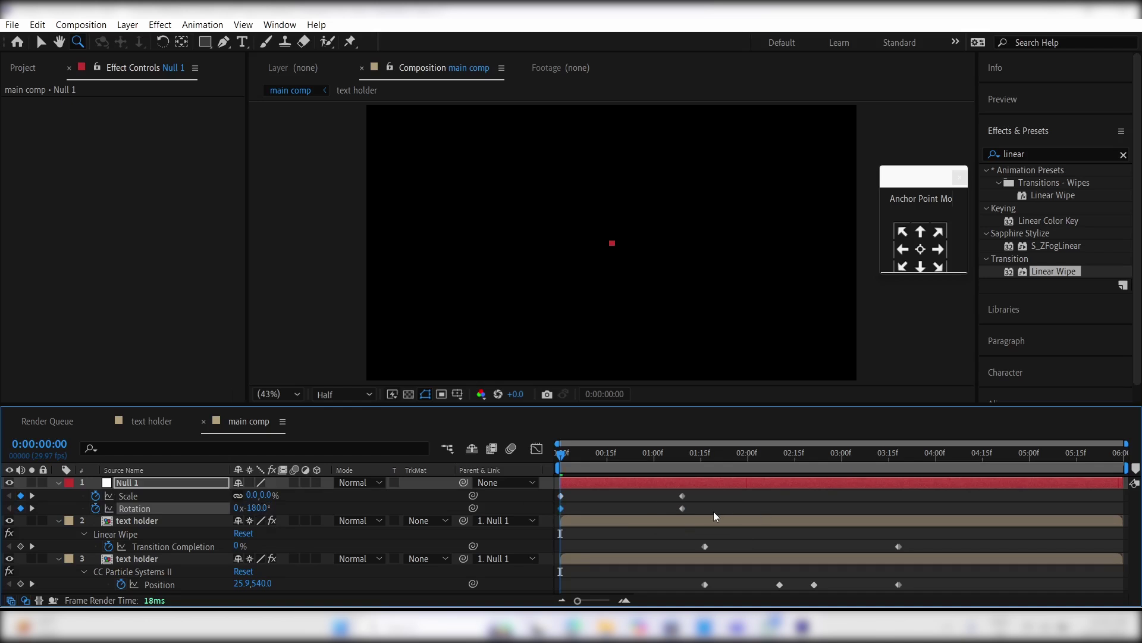
{"action": "left_click_drag", "start_coordinate": [714, 516], "coordinate": [551, 494]}
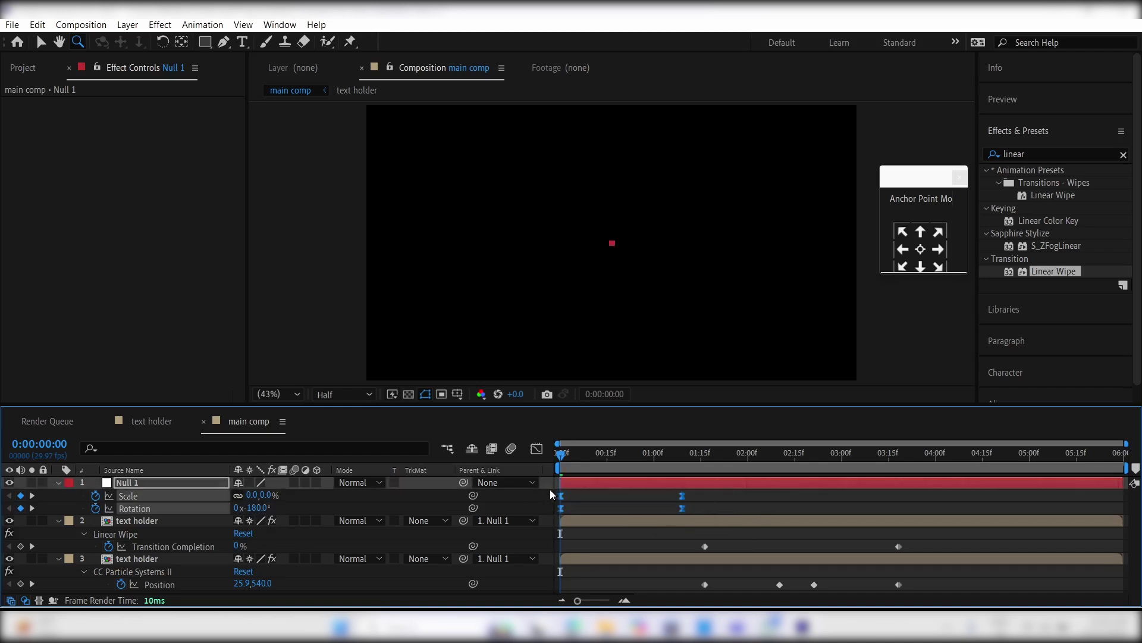
Shape Null 1's Scale and Rotation value curves into a steep ease-out in the Graph Editor.
{"action": "left_click", "coordinate": [529, 455]}
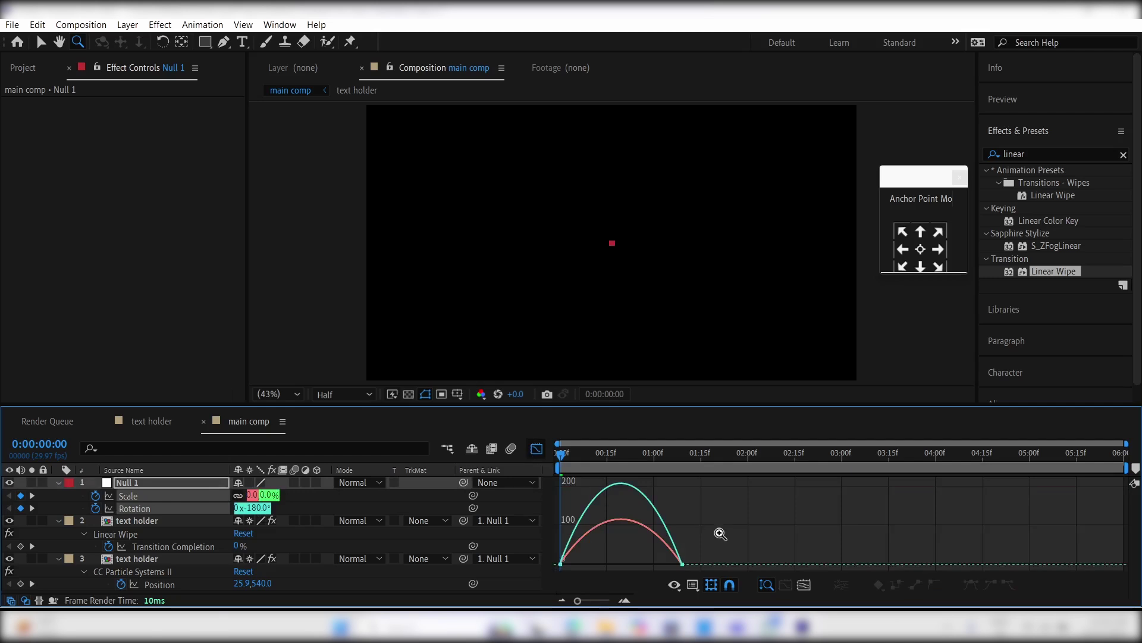
{"action": "key", "text": "v"}
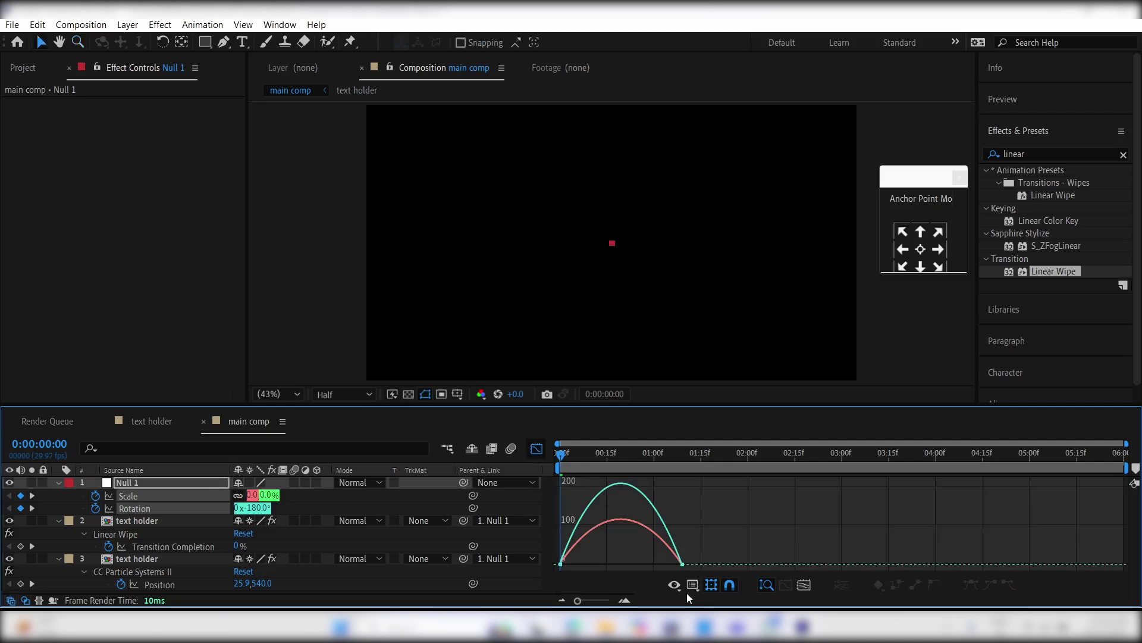
{"action": "left_click", "coordinate": [692, 585]}
{"action": "left_click", "coordinate": [735, 432]}
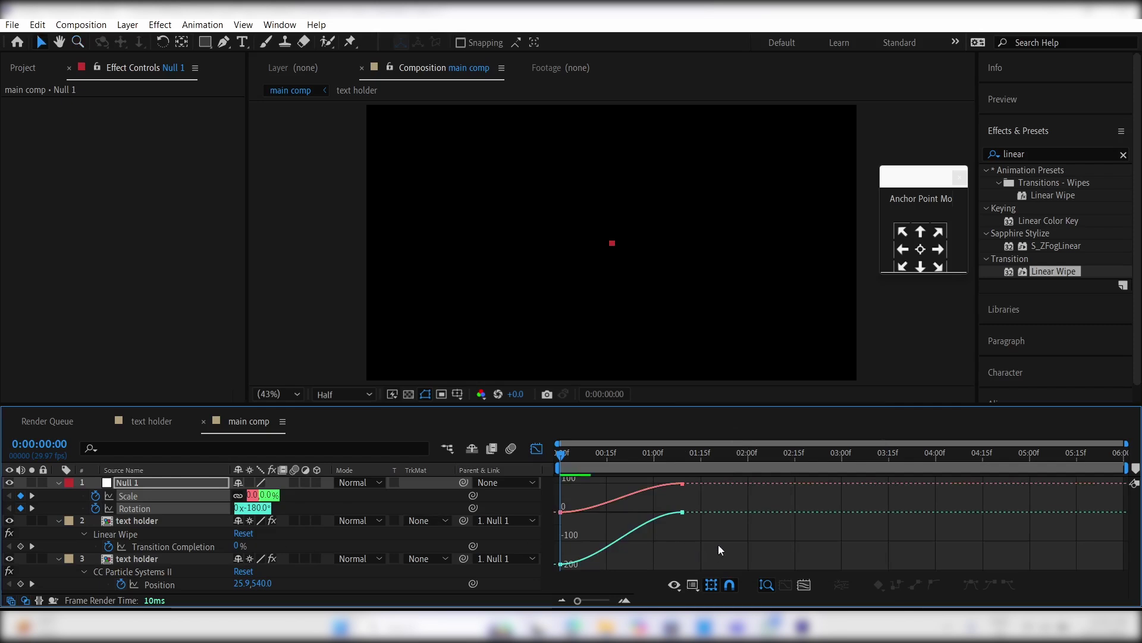
{"action": "left_click_drag", "start_coordinate": [718, 546], "coordinate": [555, 475]}
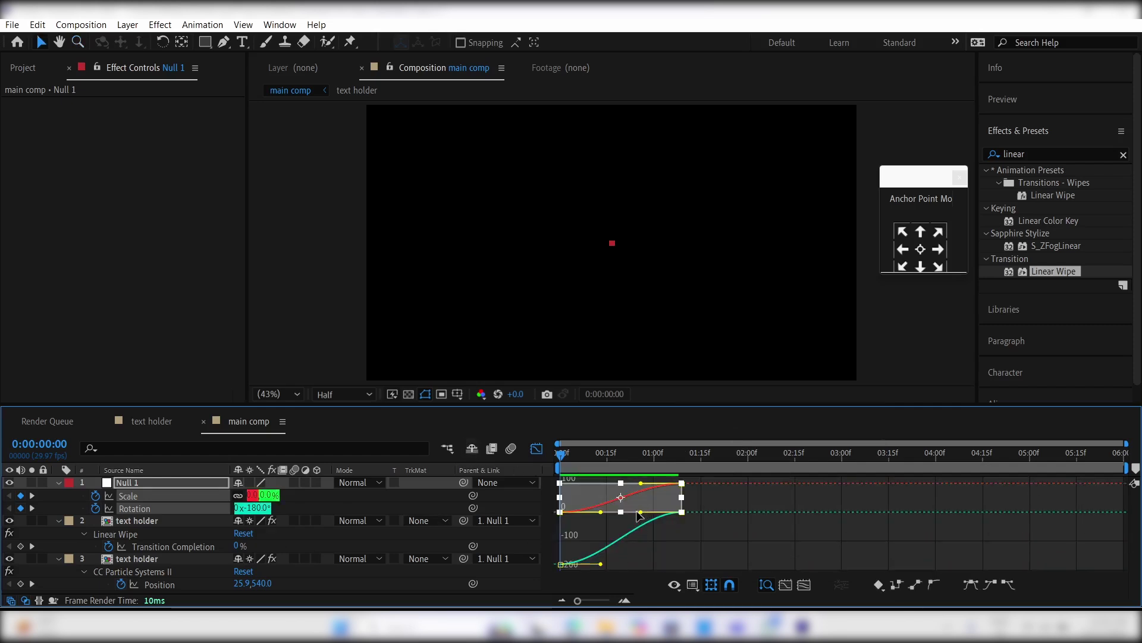
{"action": "left_click_drag", "start_coordinate": [641, 512], "coordinate": [600, 512]}
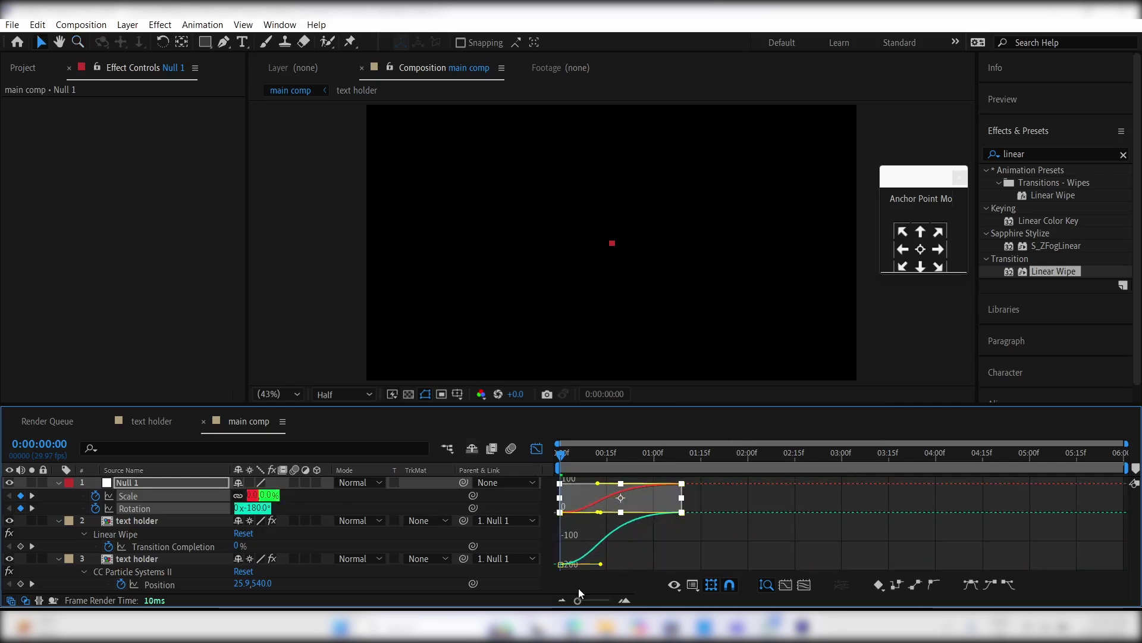
{"action": "left_click_drag", "start_coordinate": [580, 601], "coordinate": [595, 600]}
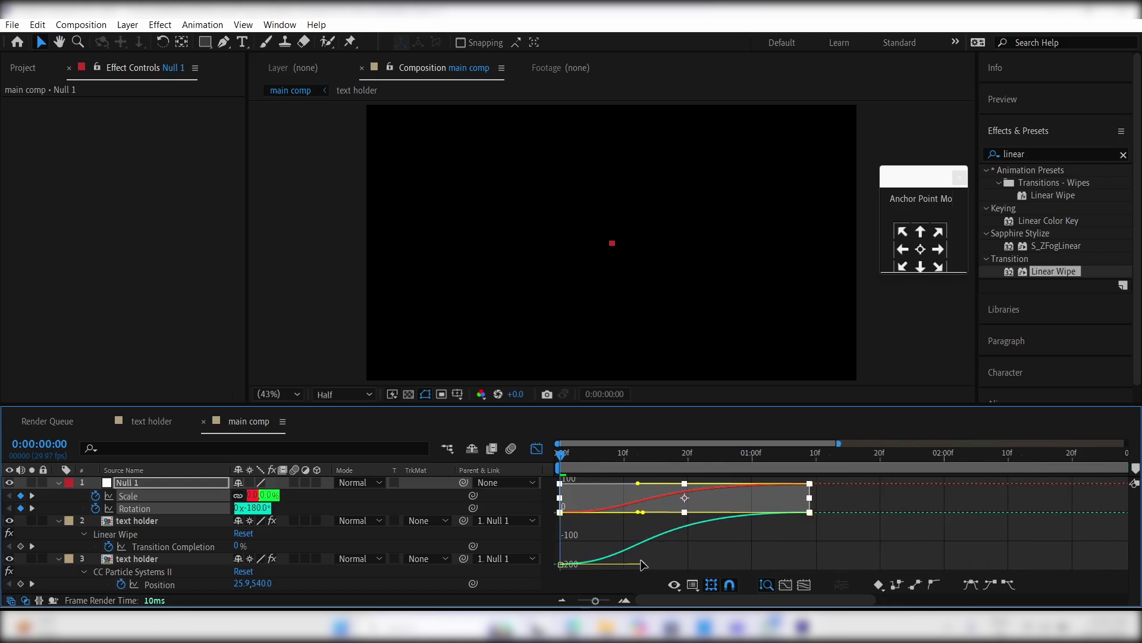
{"action": "mouse_move", "coordinate": [641, 565]}
{"action": "left_mouse_down"}
{"action": "mouse_move", "coordinate": [555, 523]}
{"action": "mouse_move", "coordinate": [597, 511]}
{"action": "mouse_move", "coordinate": [587, 488]}
{"action": "mouse_move", "coordinate": [709, 463]}
{"action": "left_mouse_up"}
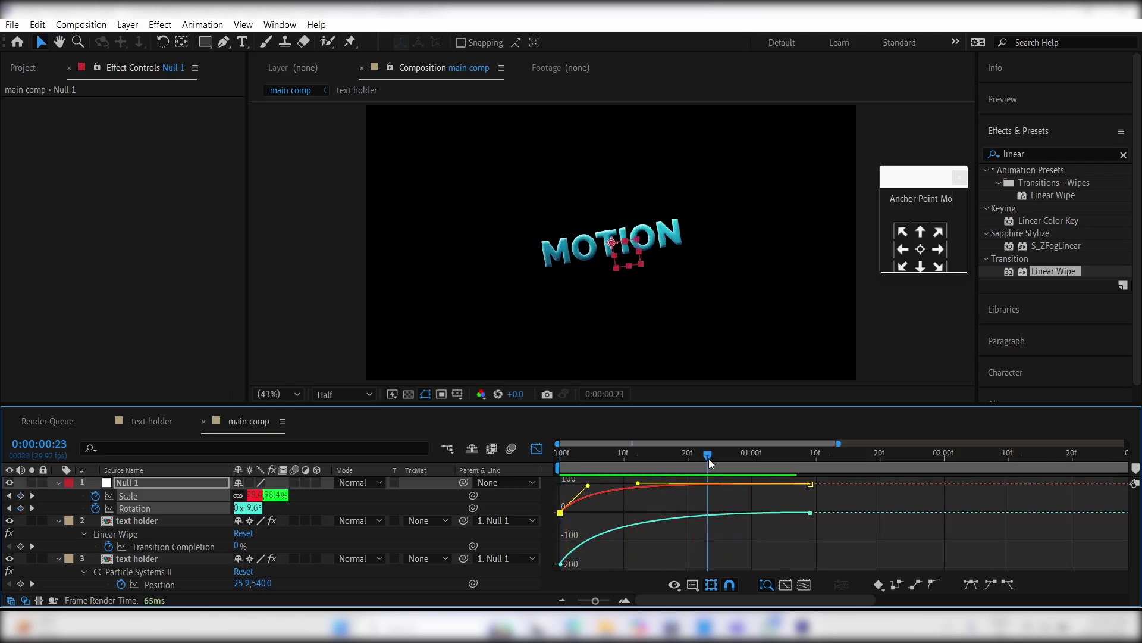
Move layer 2 and 3 wipe and particle keyframes about seven frames earlier, then preview.
{"action": "left_click", "coordinate": [535, 450]}
{"action": "left_click_drag", "start_coordinate": [1117, 542], "coordinate": [690, 605]}
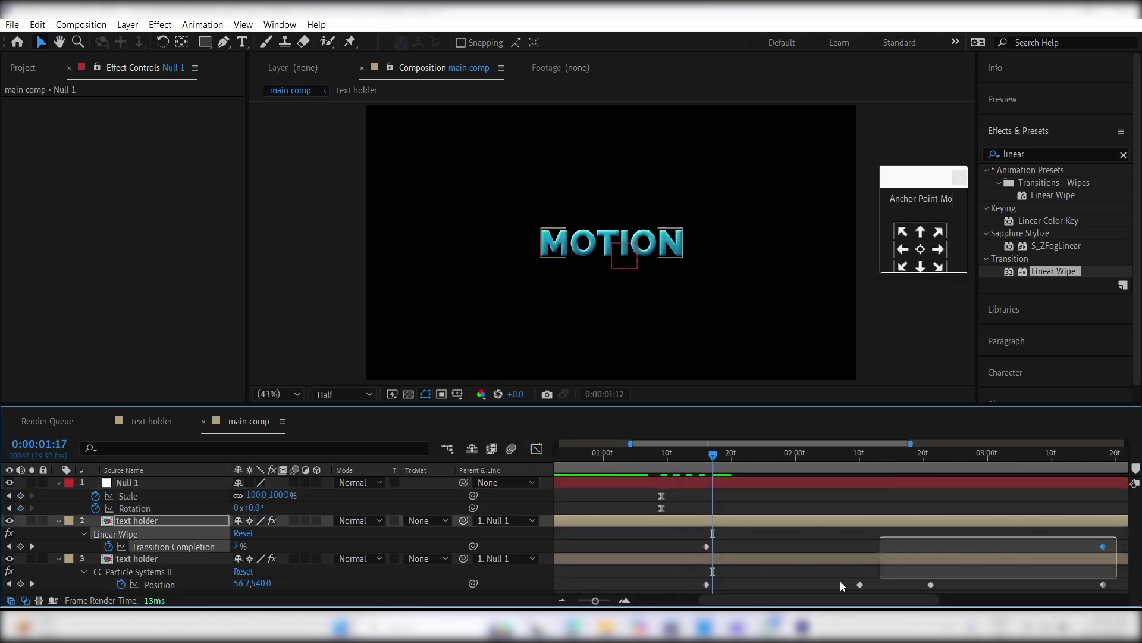
{"action": "left_click_drag", "start_coordinate": [704, 551], "coordinate": [657, 546]}
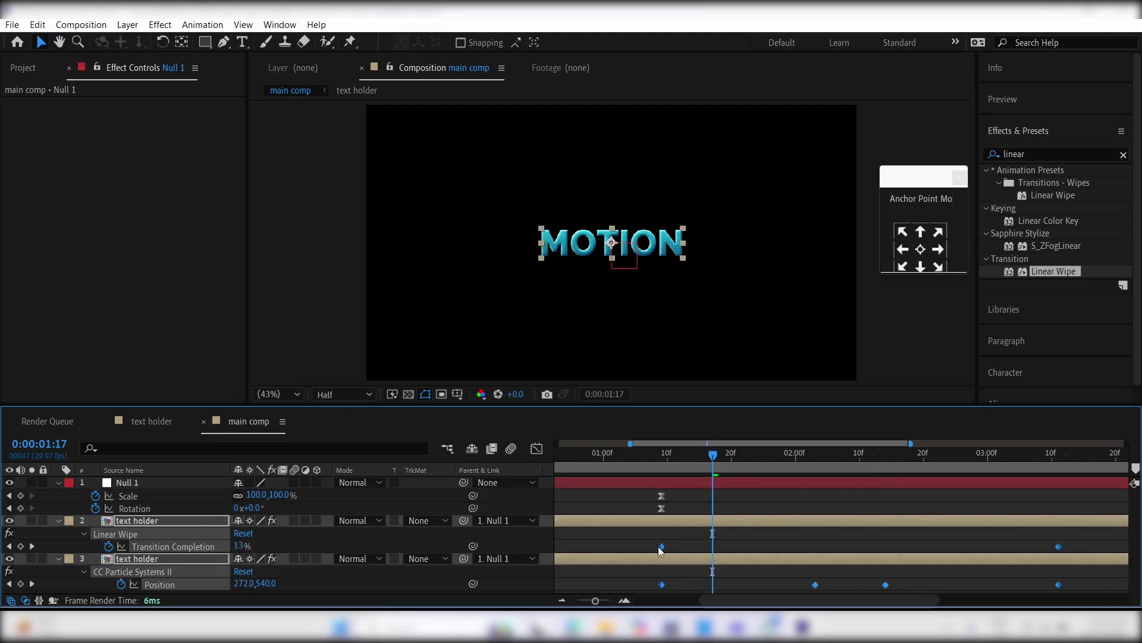
{"action": "key", "text": "Home"}
{"action": "key", "text": "semicolon"}
{"action": "key", "text": "space"}
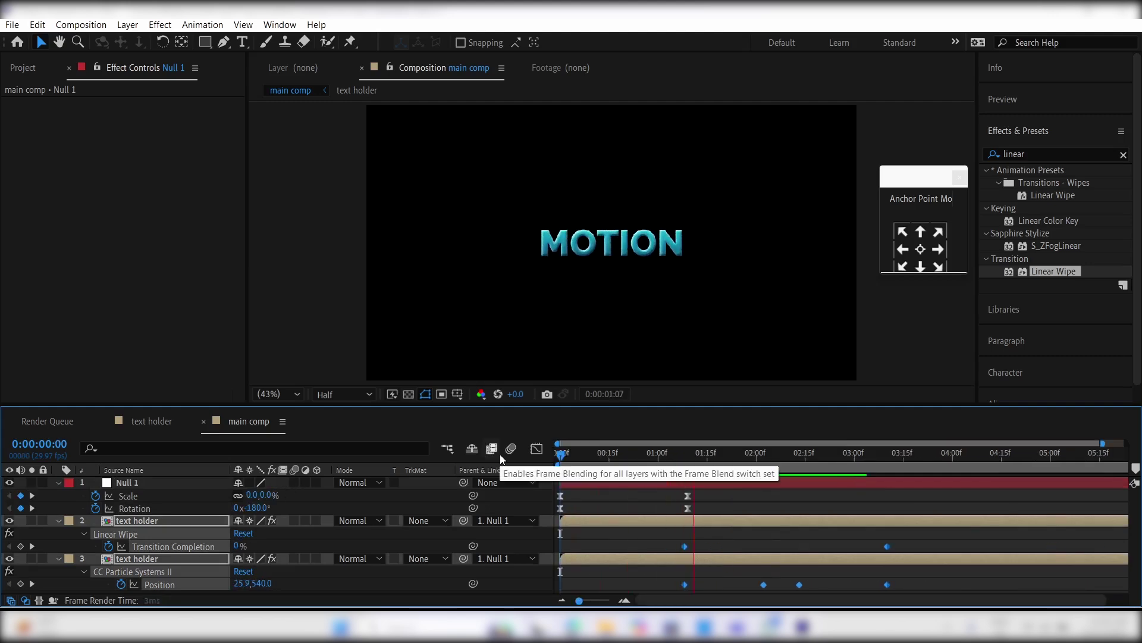
{"action": "key", "text": "space"}
{"action": "key", "text": "space"}
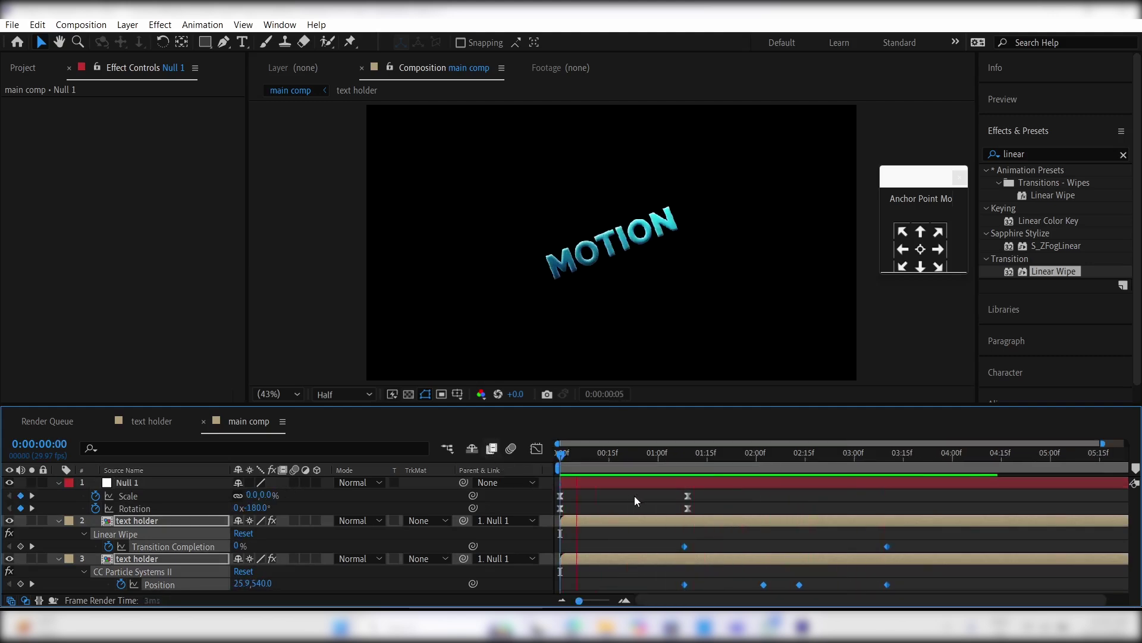
Add a 110% Scale keyframe to Null 1 and drag it later.
{"action": "left_click", "coordinate": [636, 494]}
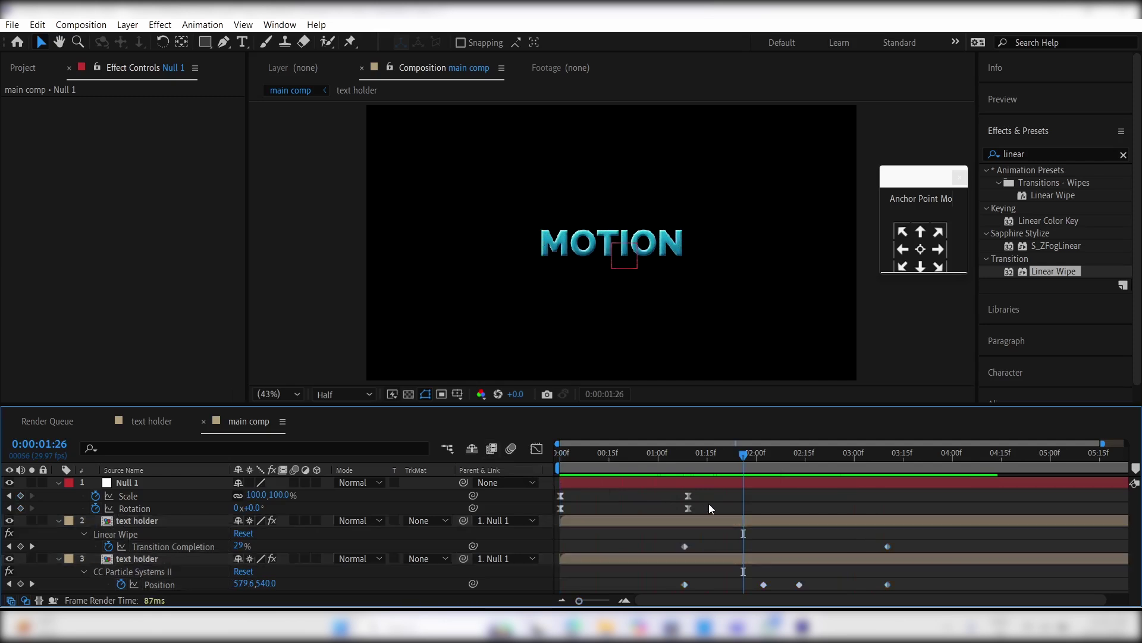
{"action": "left_click", "coordinate": [279, 495]}
{"action": "type", "text": "110"}
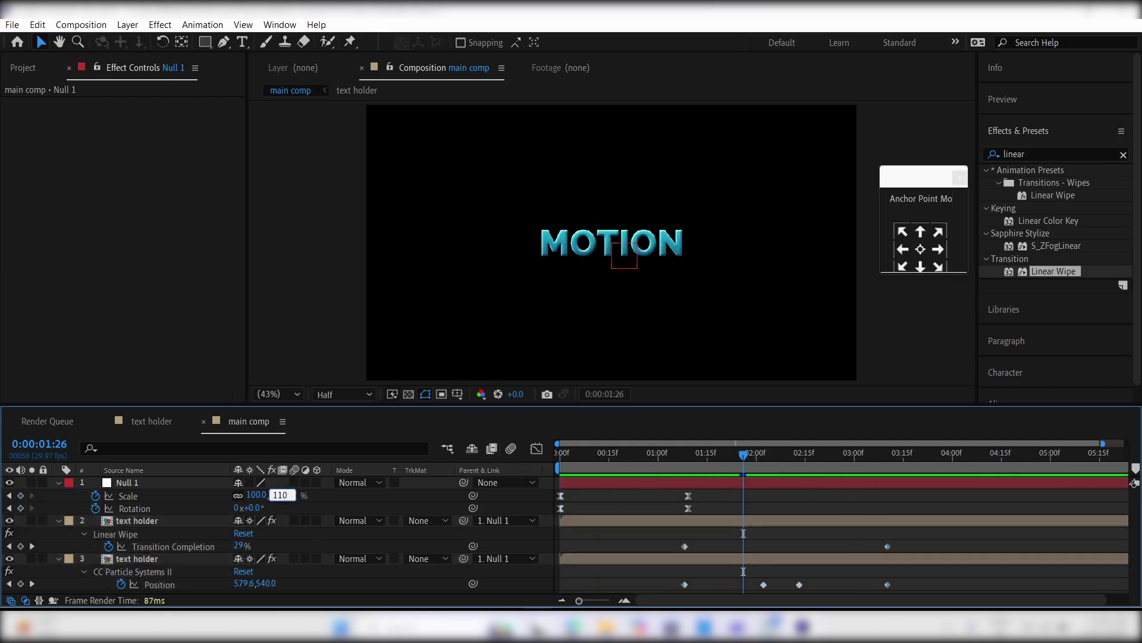
{"action": "key", "text": "Return"}
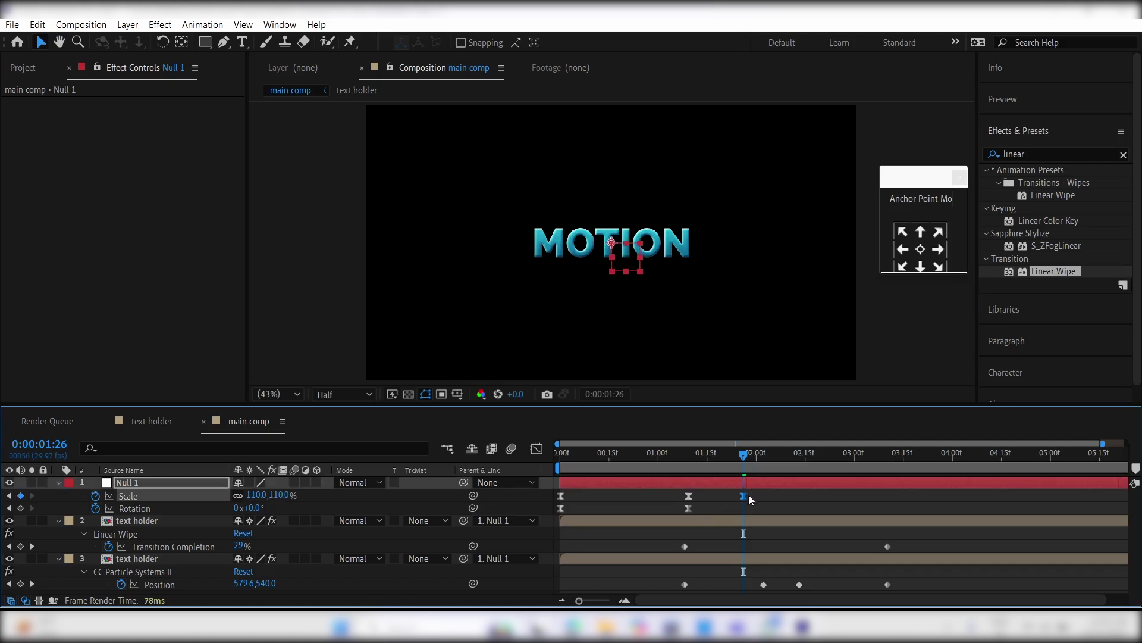
{"action": "left_click_drag", "start_coordinate": [743, 495], "coordinate": [879, 495]}
{"action": "key", "text": "Home"}
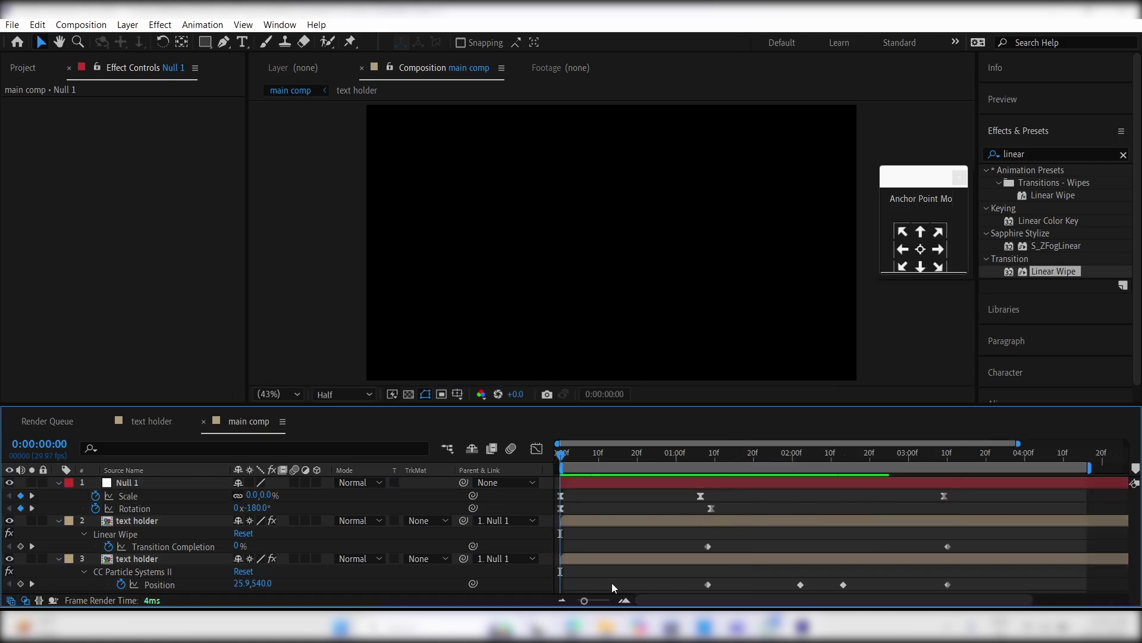
{"action": "key", "text": "u"}
Add a new Adjustment Layer at the top of main comp.
{"action": "right_click", "coordinate": [415, 547]}
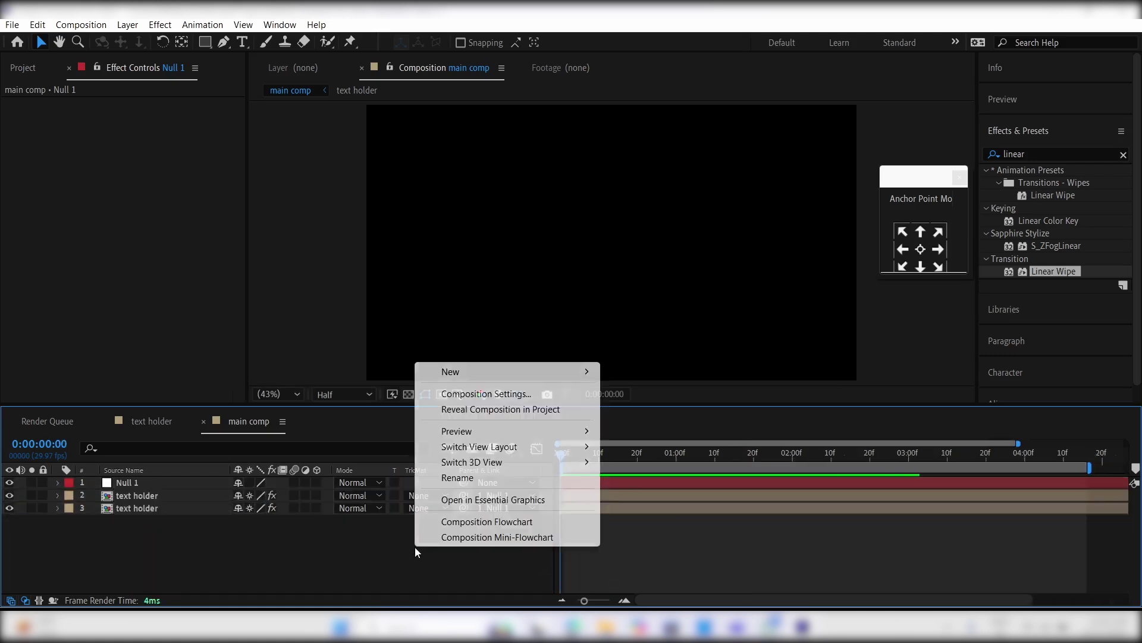
{"action": "mouse_move", "coordinate": [505, 372]}
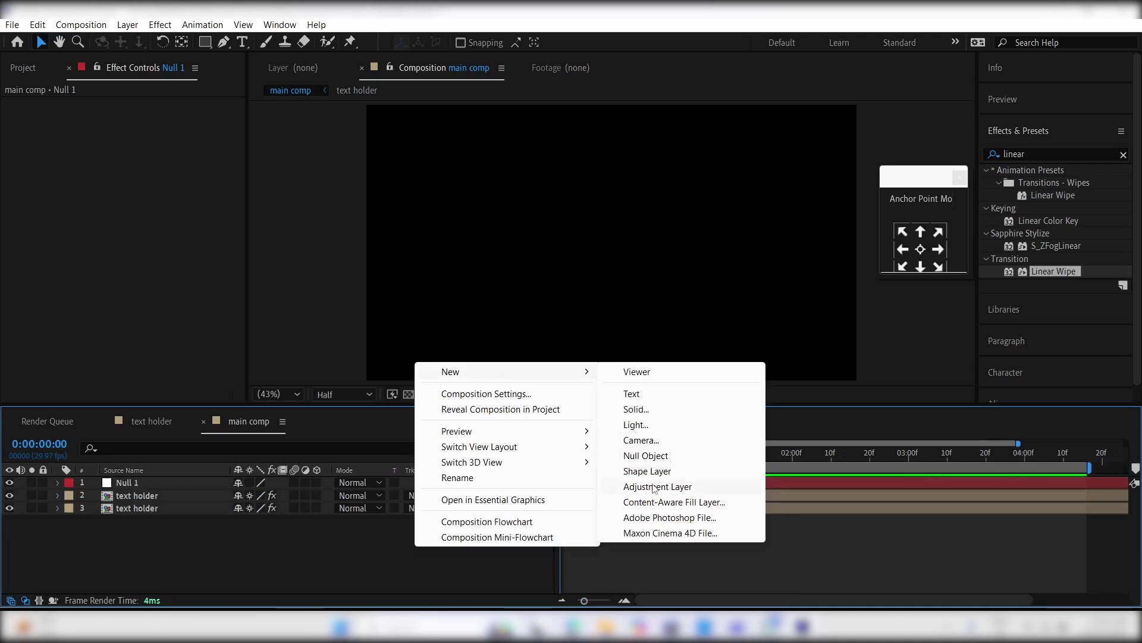
{"action": "left_click", "coordinate": [655, 486]}
{"action": "left_click", "coordinate": [611, 455]}
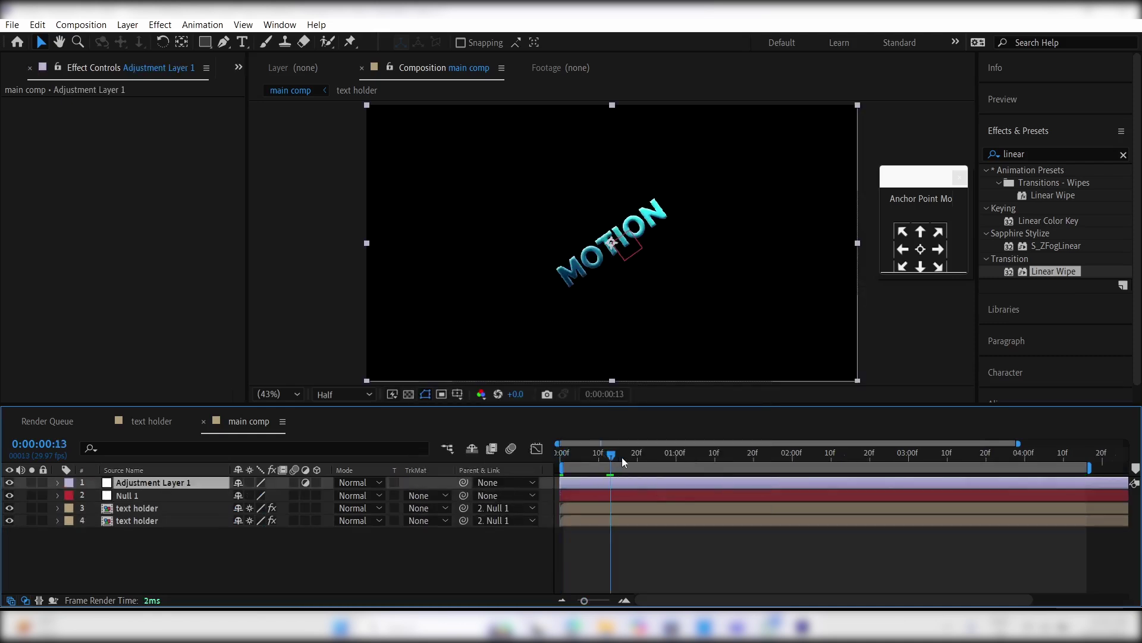
{"action": "left_click_drag", "start_coordinate": [623, 461], "coordinate": [644, 464]}
Apply Deep Glow to the adjustment layer and inspect the glow around frame 13.
{"action": "double_click", "coordinate": [1040, 154]}
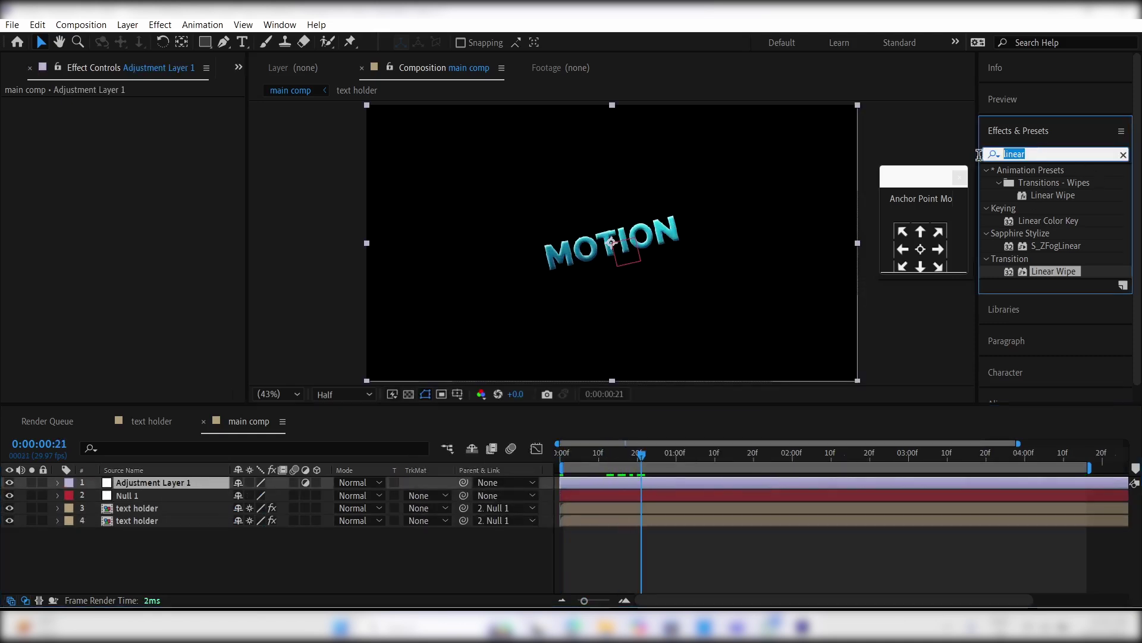
{"action": "type", "text": "dee"}
{"action": "mouse_move", "coordinate": [1038, 220]}
{"action": "left_mouse_down"}
{"action": "mouse_move", "coordinate": [621, 482]}
{"action": "mouse_move", "coordinate": [561, 461]}
{"action": "left_mouse_up"}
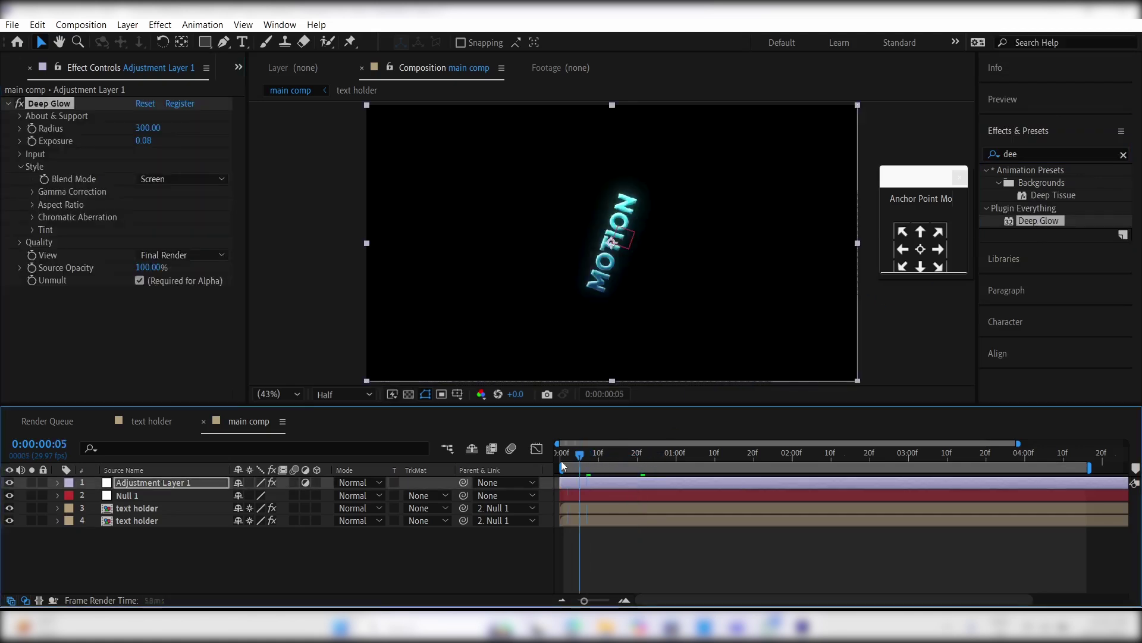
{"action": "key", "text": "space"}
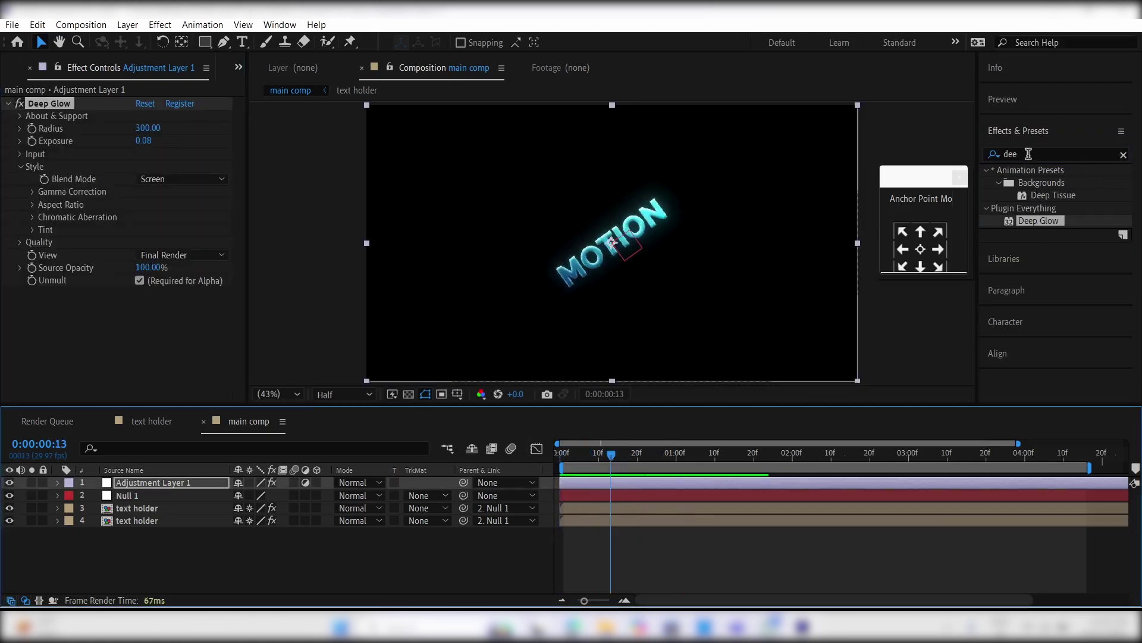
{"action": "double_click", "coordinate": [1028, 155]}
{"action": "type", "text": "cc ligh"}
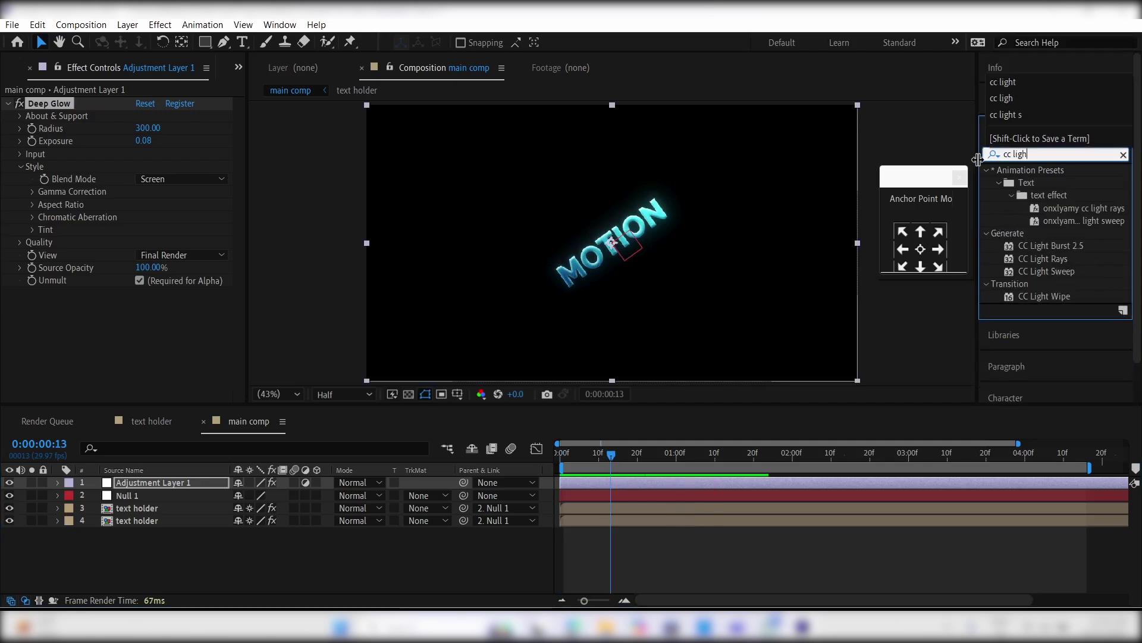
Apply CC Light Sweep and keyframe its Center at the lower left of MOTION.
{"action": "double_click", "coordinate": [1042, 270]}
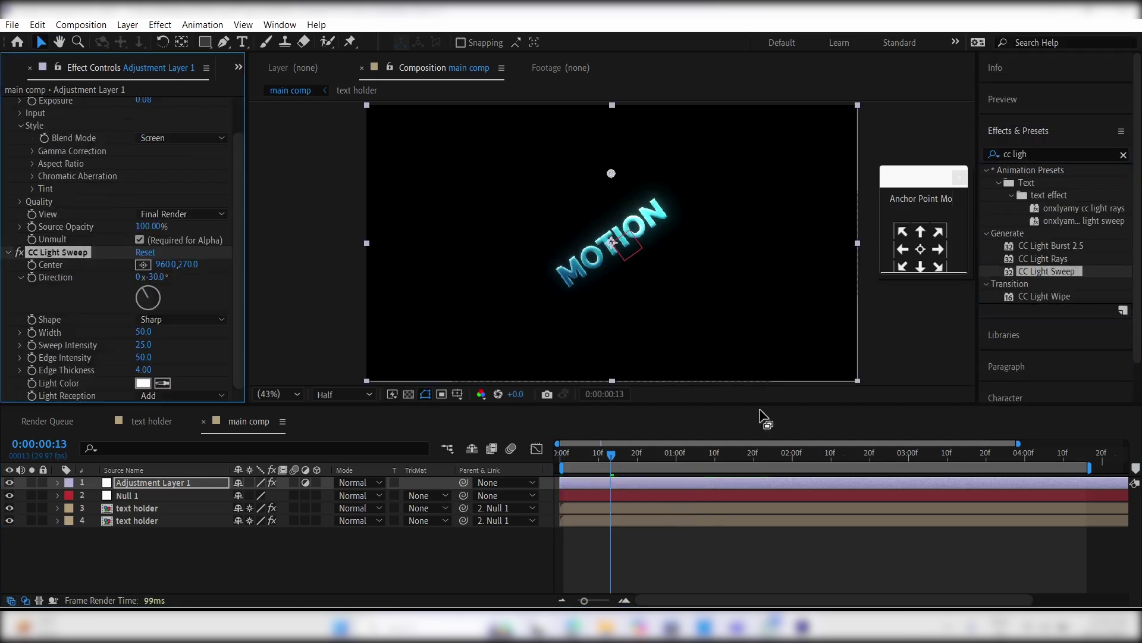
{"action": "key", "text": "space"}
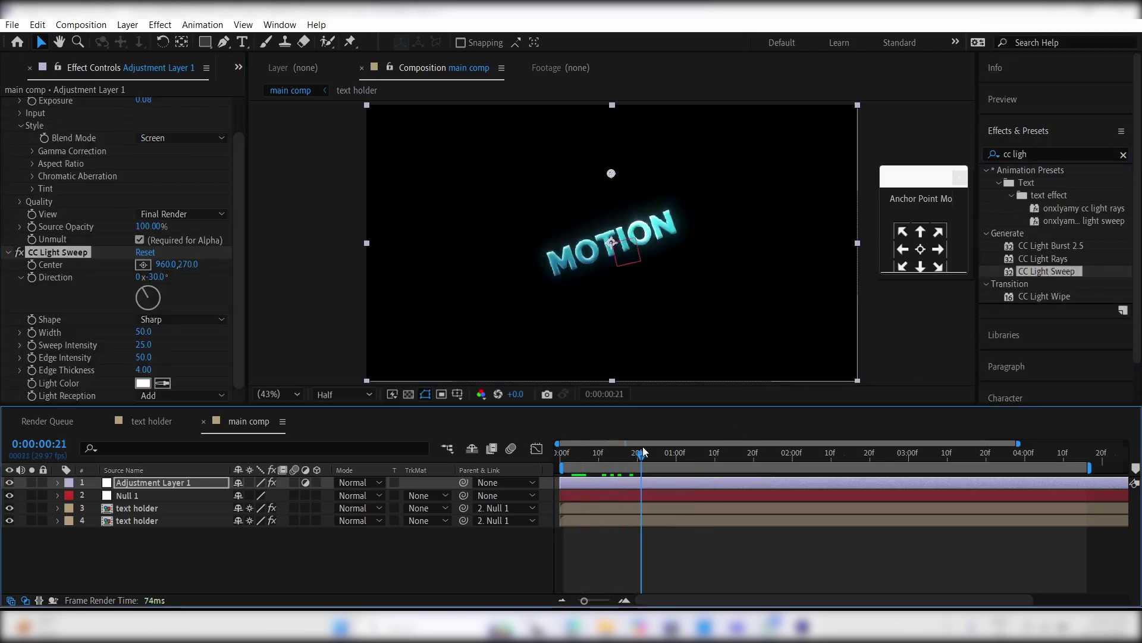
{"action": "left_click", "coordinate": [34, 265]}
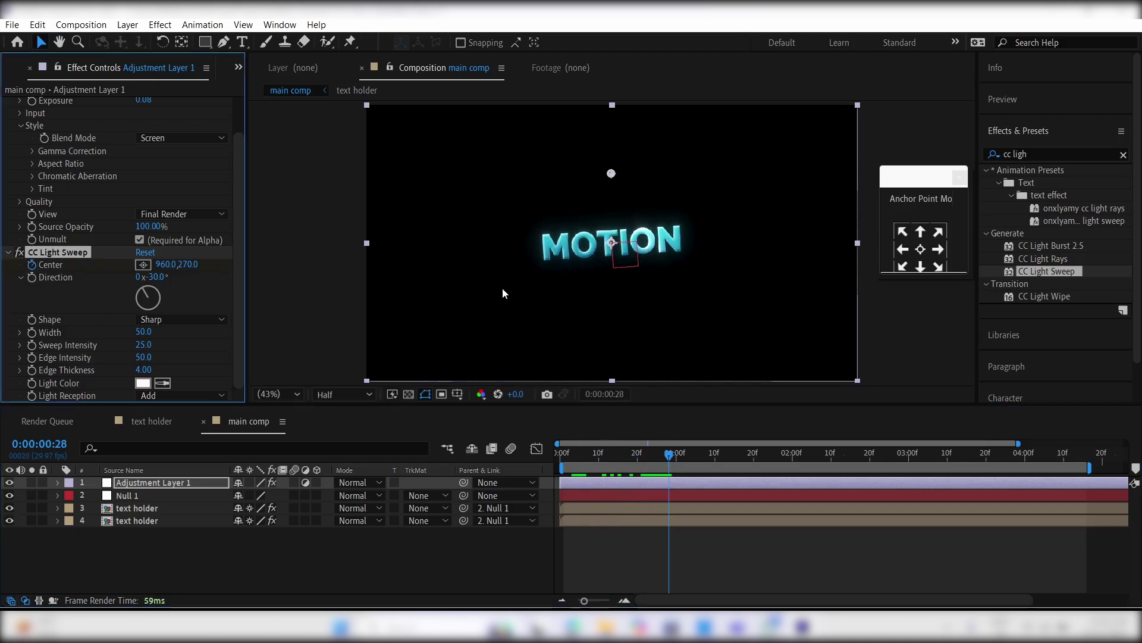
{"action": "left_click", "coordinate": [612, 175]}
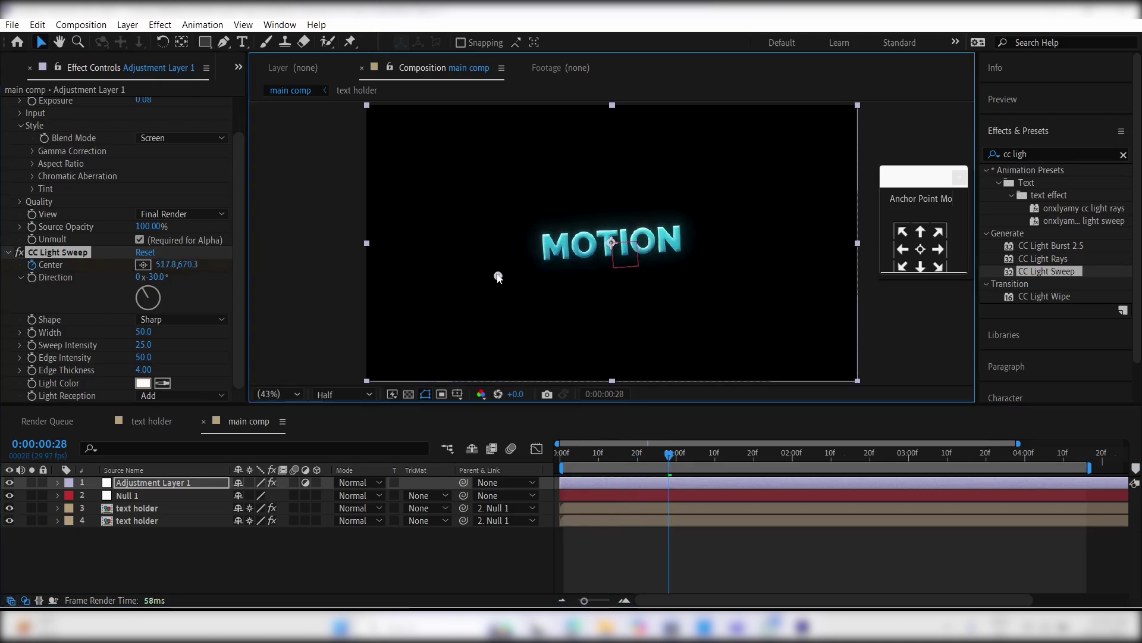
Keyframe the sweep Center at the upper right around 1:28 and preview the sweep.
{"action": "left_click_drag", "start_coordinate": [741, 463], "coordinate": [784, 452]}
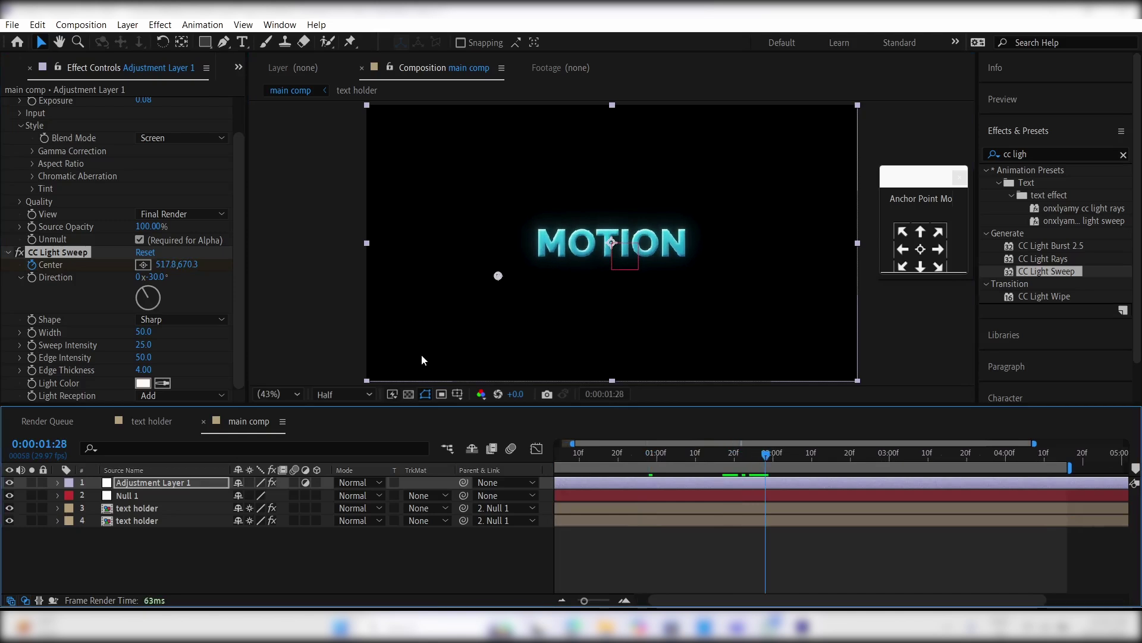
{"action": "left_click", "coordinate": [142, 264]}
{"action": "left_click", "coordinate": [806, 162]}
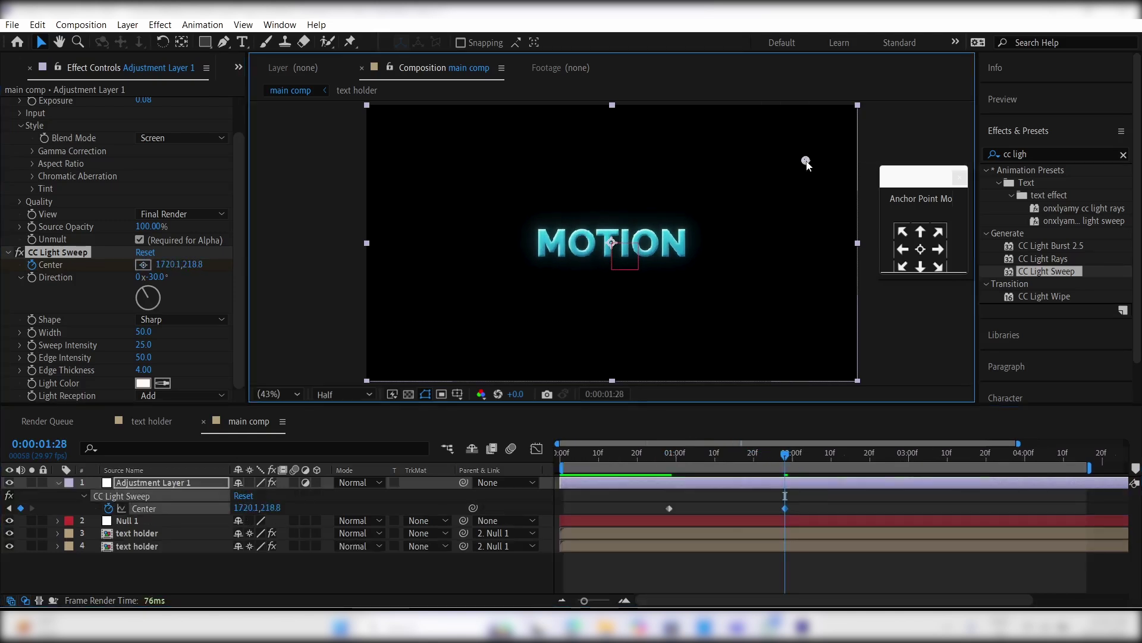
{"action": "left_click", "coordinate": [668, 454]}
{"action": "key", "text": "space"}
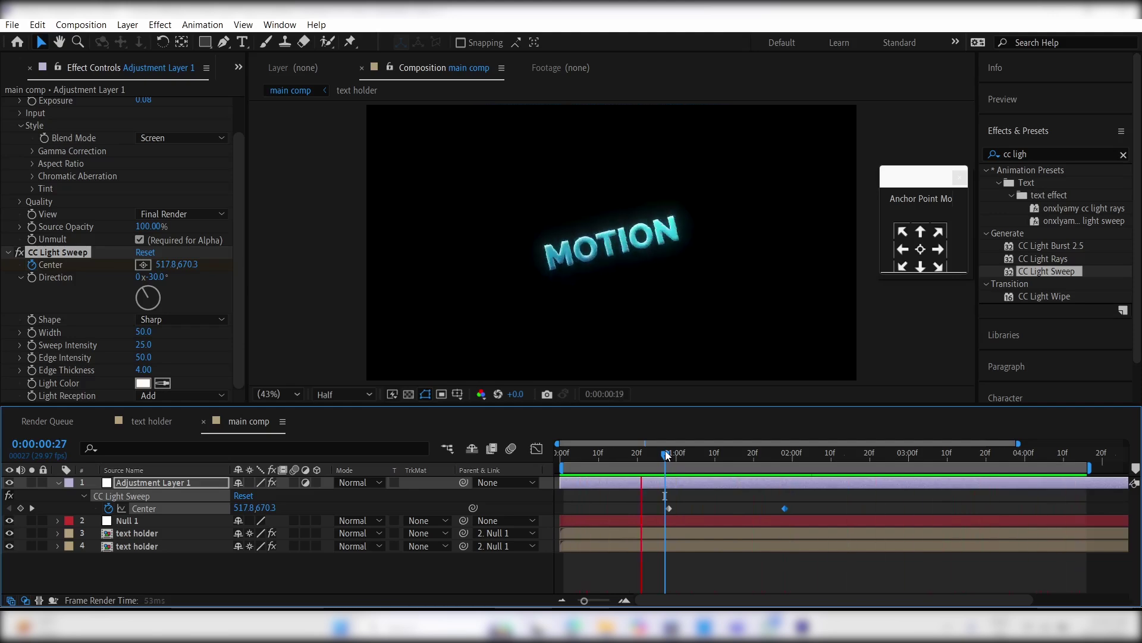
{"action": "key", "text": "space"}
{"action": "left_click", "coordinate": [602, 565]}
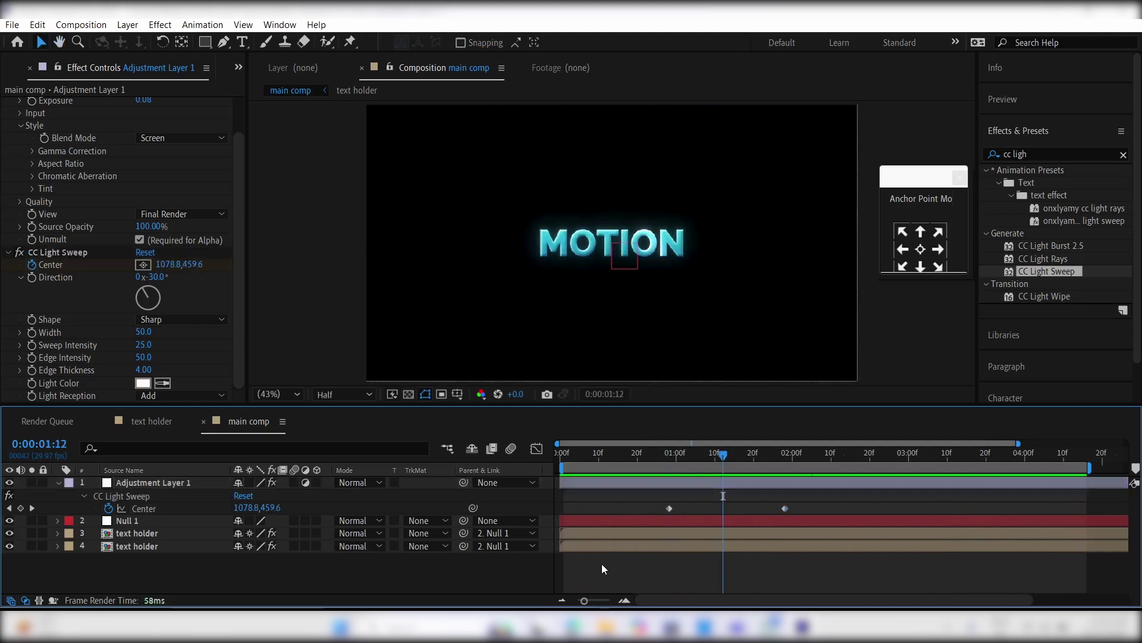
Open the text holder precomp and select the MOTION text for replacement.
{"action": "double_click", "coordinate": [602, 533]}
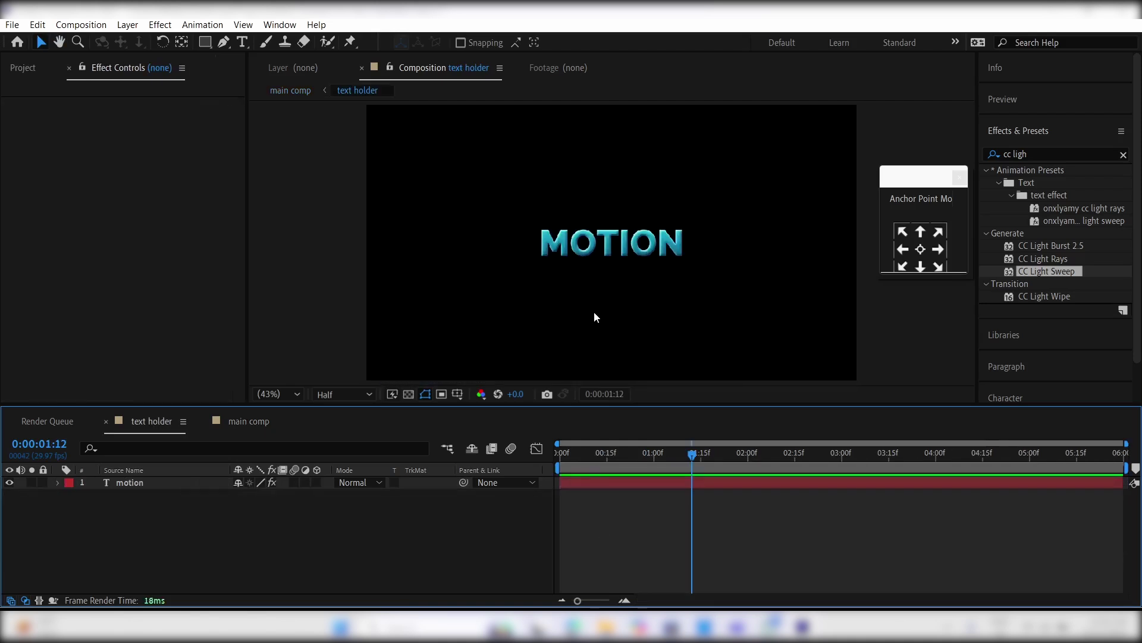
{"action": "left_click", "coordinate": [610, 243]}
{"action": "type", "text": "D"}
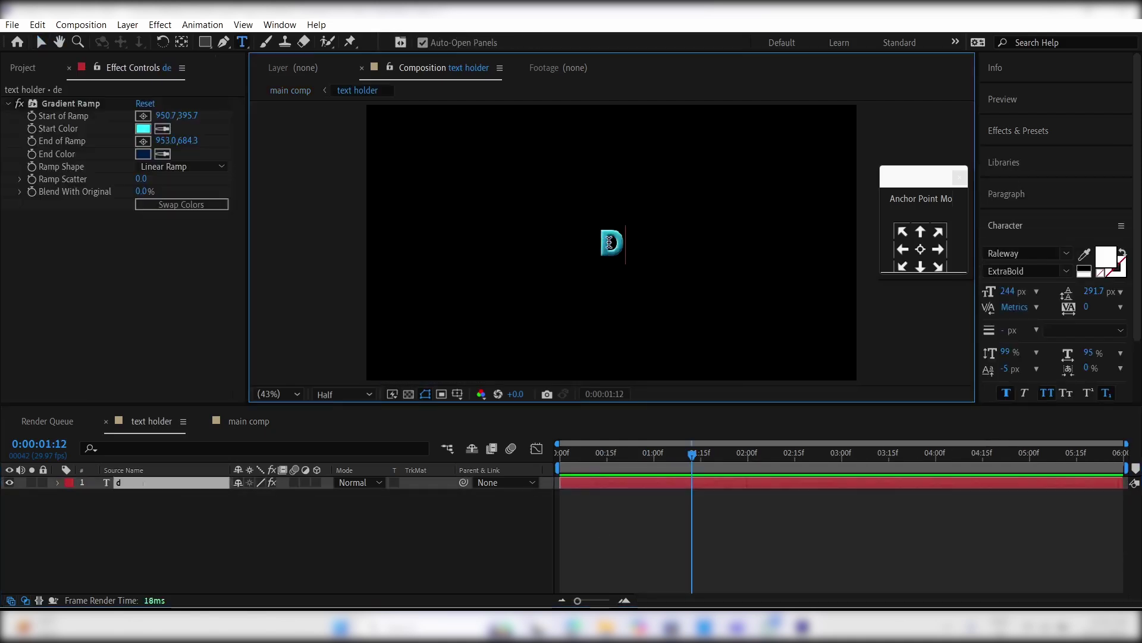
{"action": "type", "text": "ESIGN"}
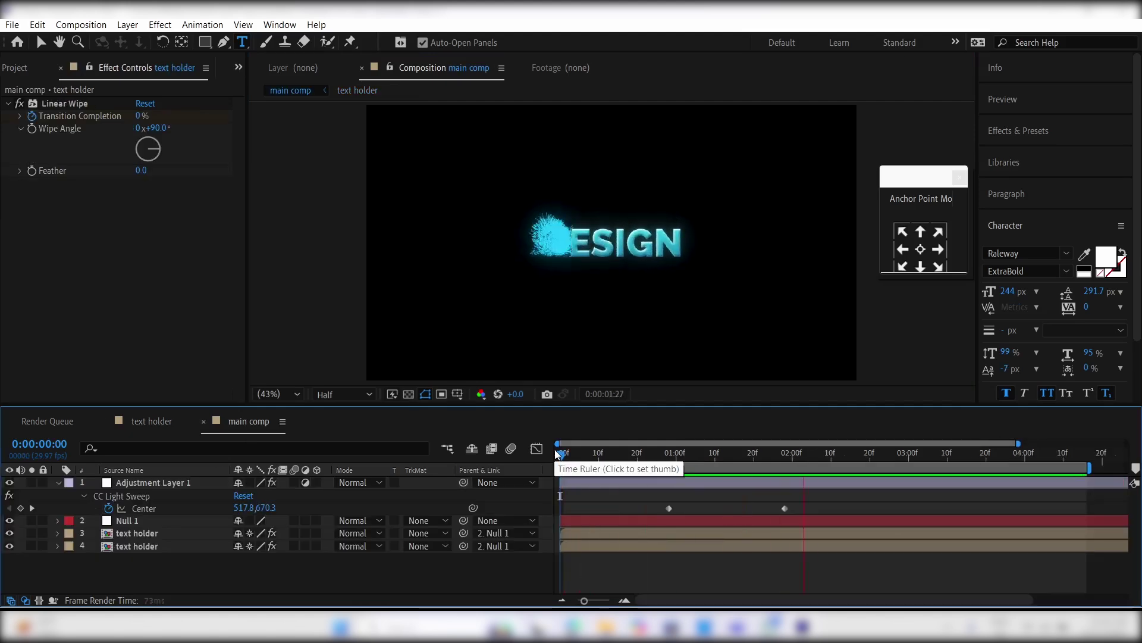
{"action": "key", "text": "space"}
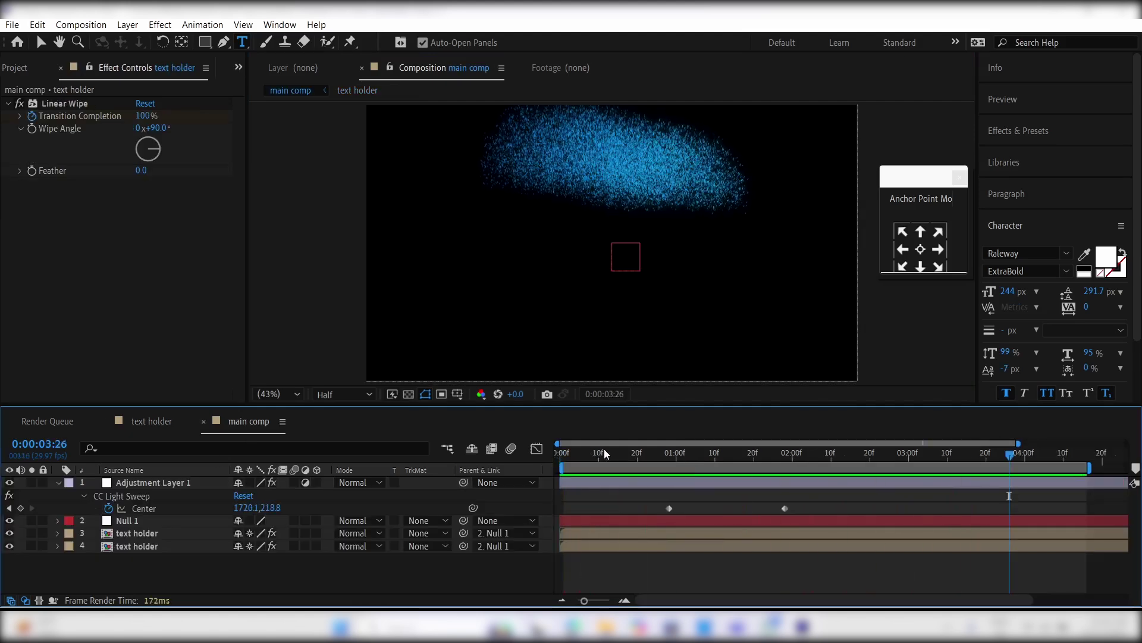